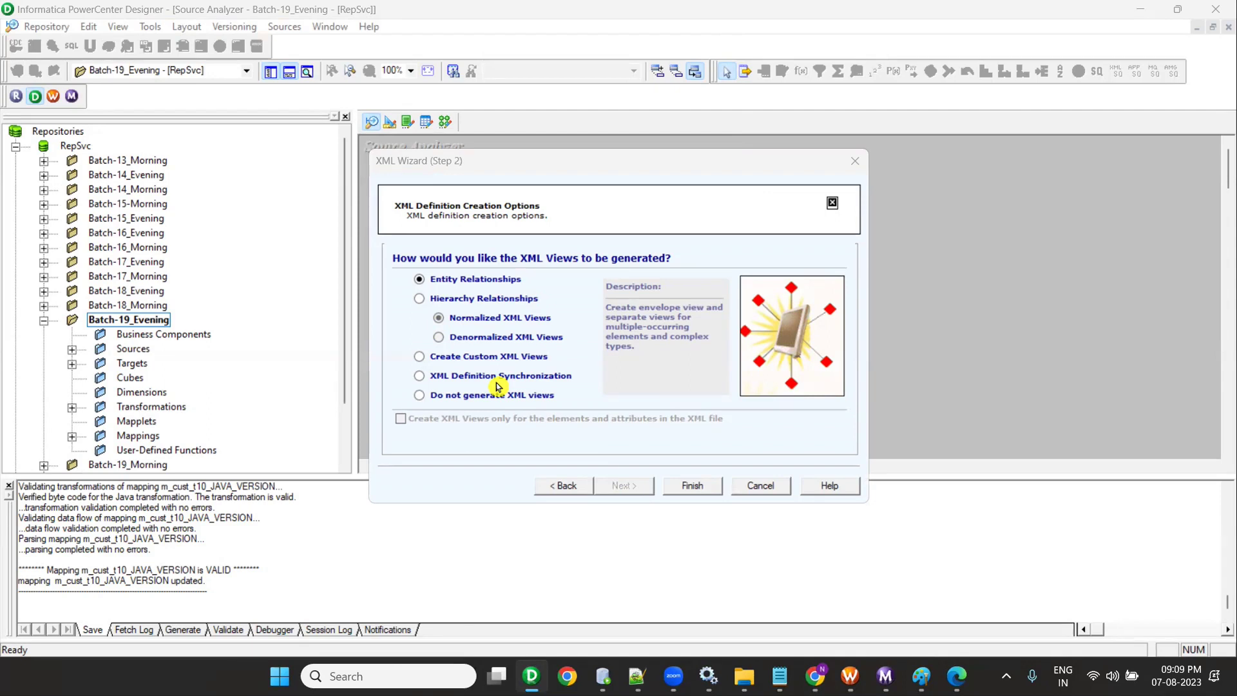
# - Set the XML views to be generated by Hierarchy Relationships with Normalized XML Views
pyautogui.click(419, 299)
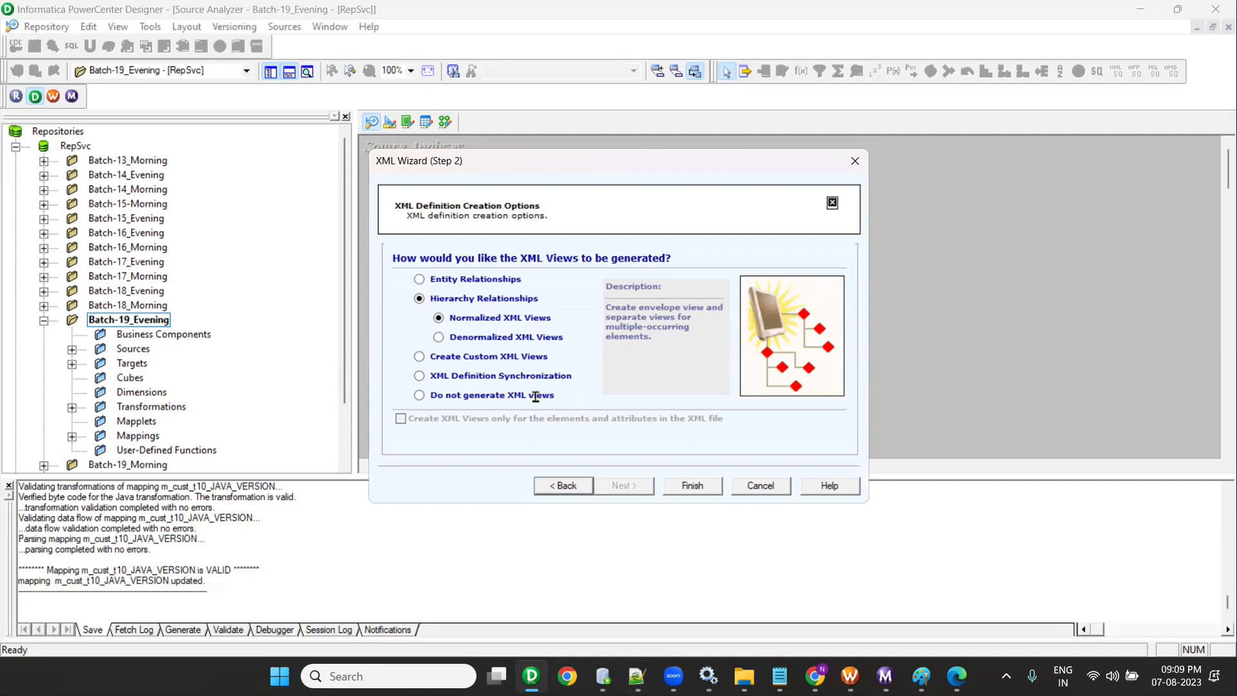
# - Switch to Notepad++ and review the customer record in cust.xml and its element types in cust.xsd
pyautogui.hotkey('alt', 'Tab')
pyautogui.click(1031, 67)
pyautogui.hotkey('ctrl', 'a')
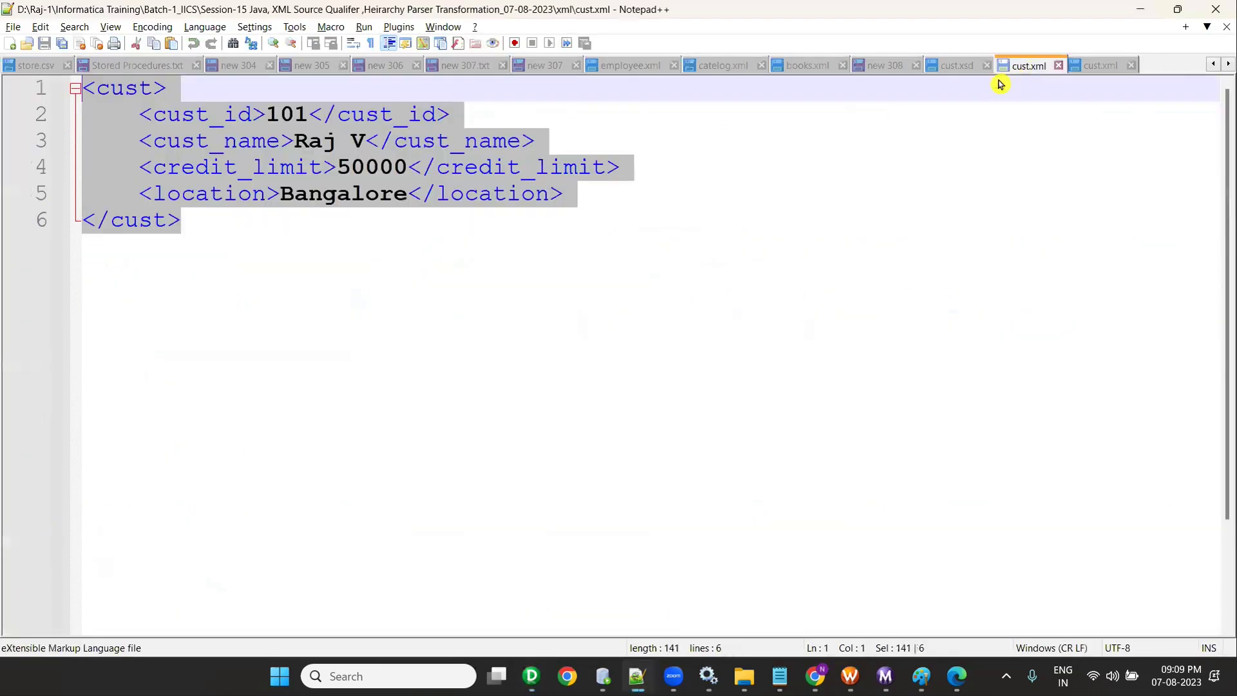
pyautogui.click(958, 66)
pyautogui.click(380, 395)
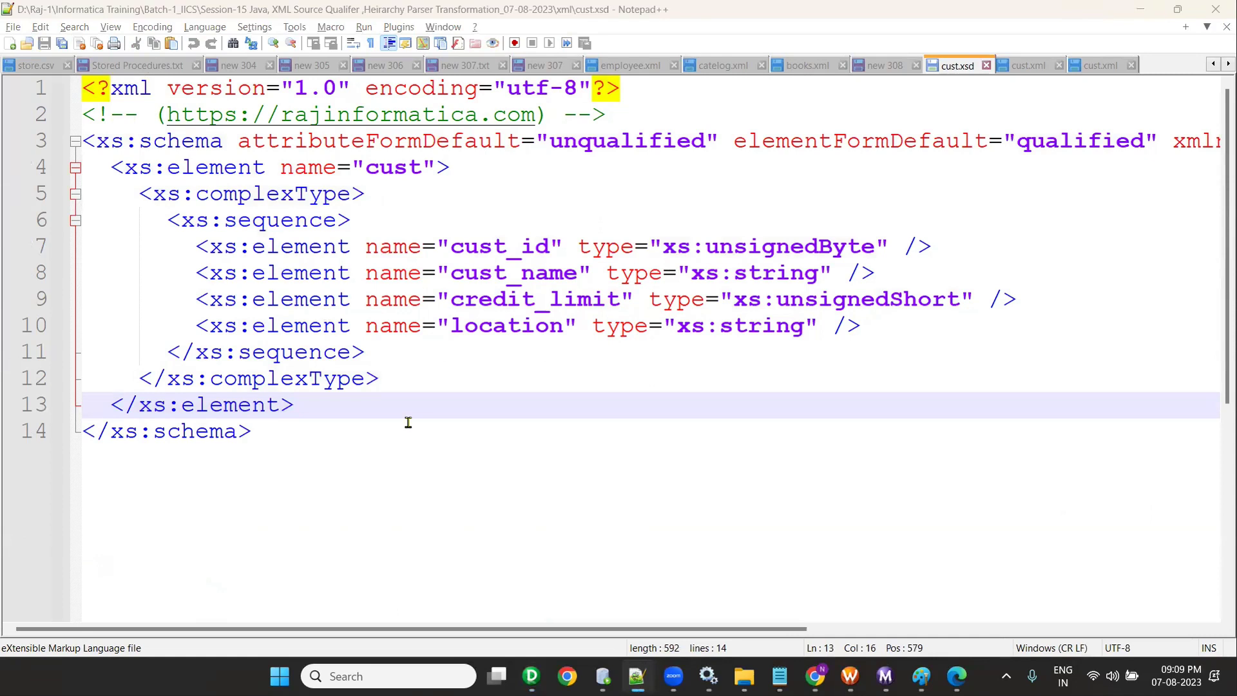
# - Return to PowerCenter Designer, finish creating the cust XML source definition in the Source Analyzer, and save it to the repository
pyautogui.hotkey('alt', 'Tab')
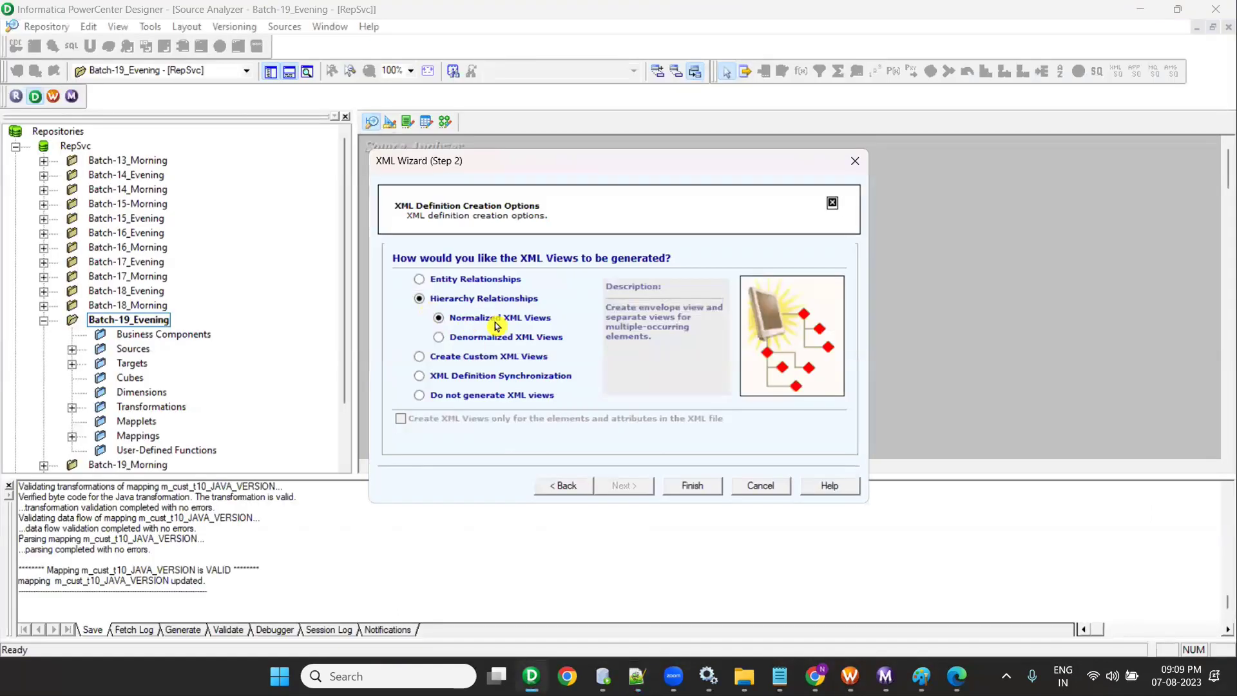
pyautogui.click(699, 486)
pyautogui.moveTo(416, 154); pyautogui.dragTo(499, 191)
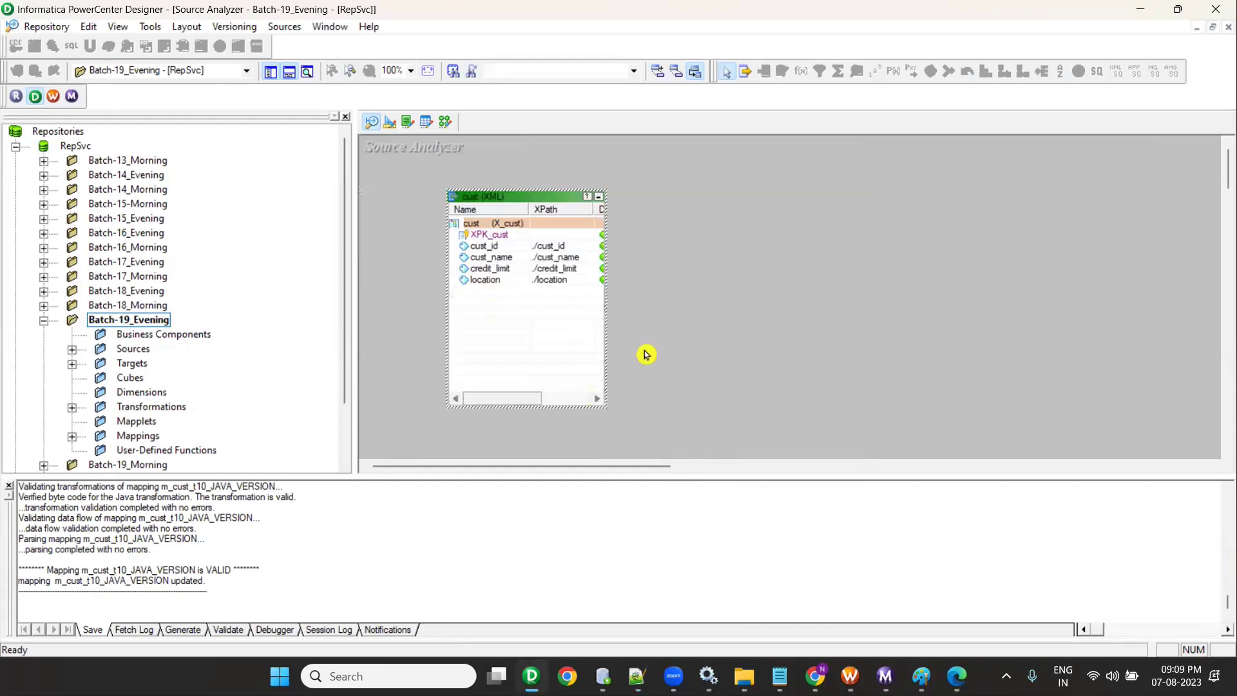
pyautogui.hotkey('ctrl', 's')
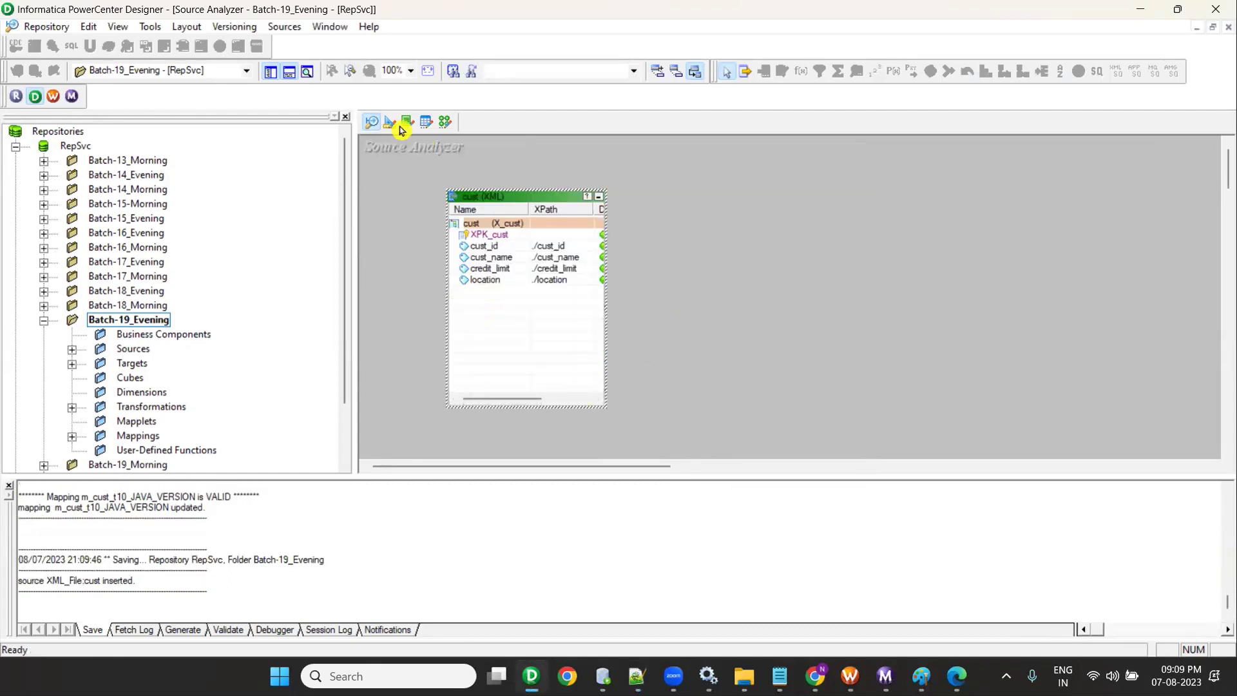
# - Hide the output window and locate the cust source under XML_File in the Batch-19_Evening sources
pyautogui.click(289, 73)
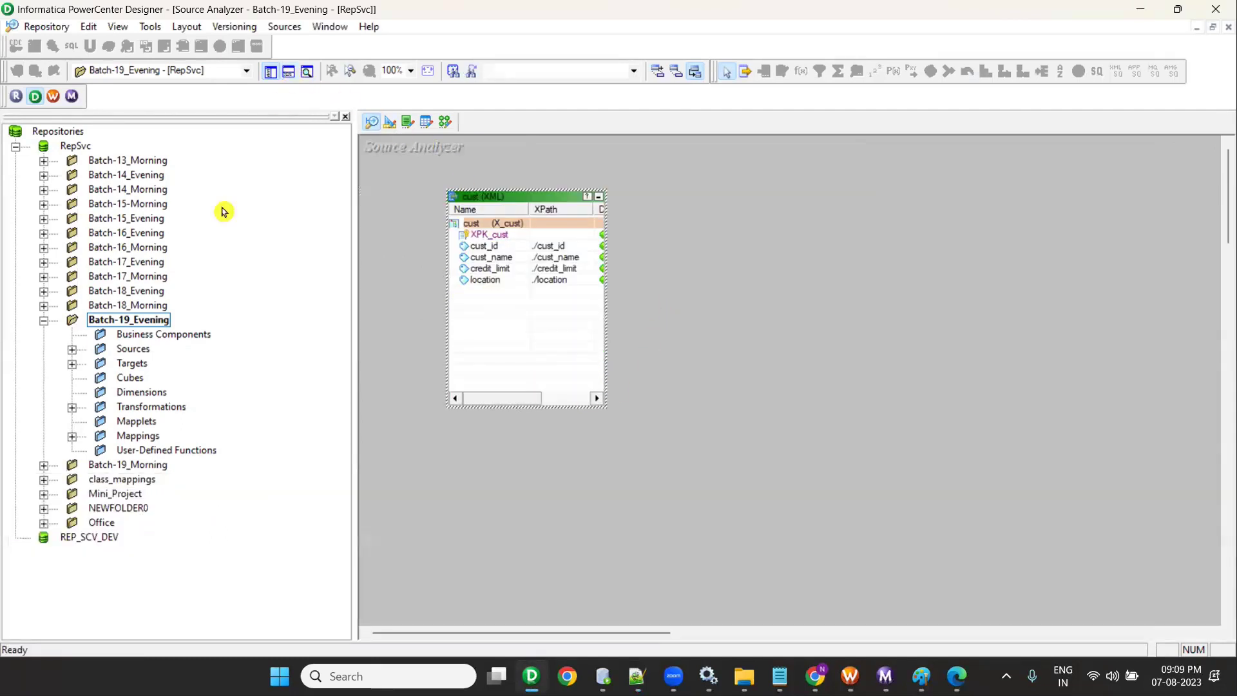
pyautogui.click(73, 350)
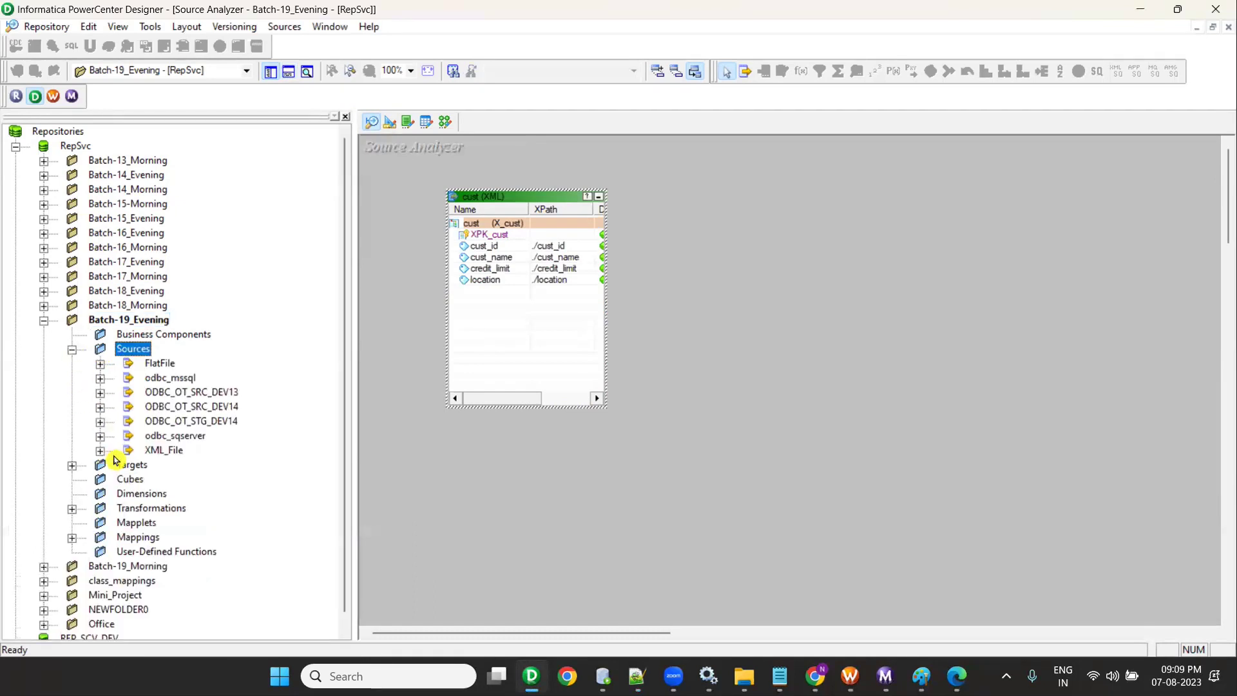
pyautogui.doubleClick(155, 451)
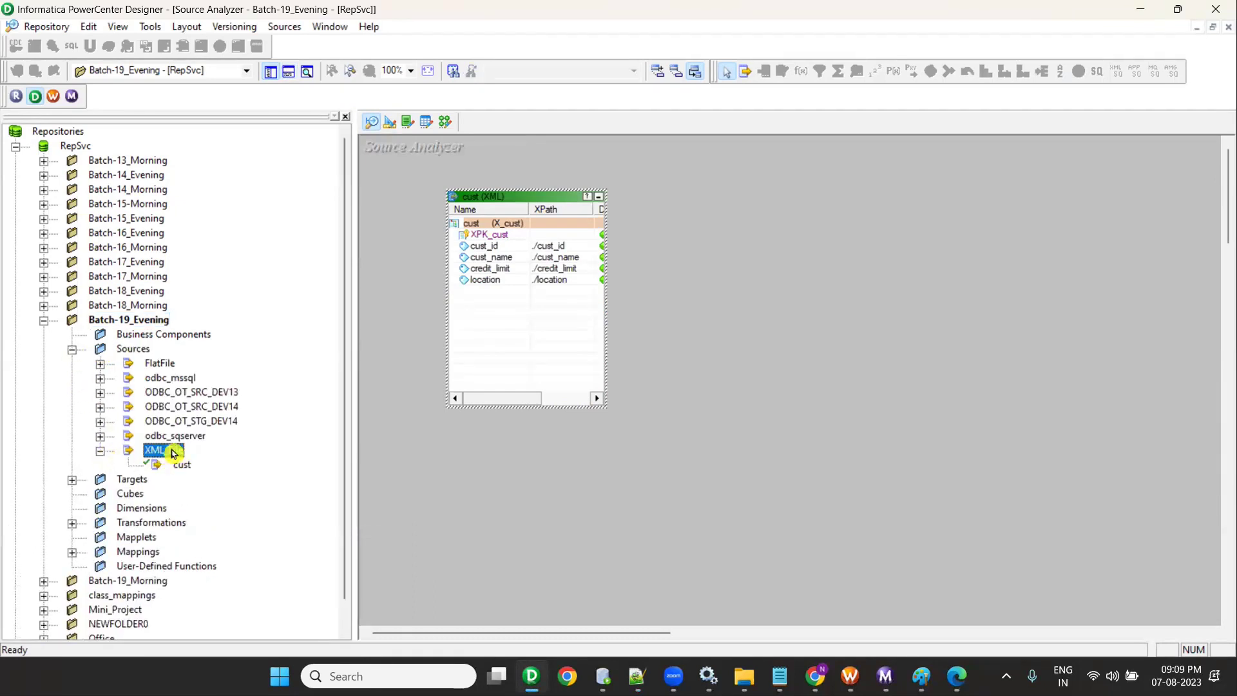
pyautogui.click(182, 464)
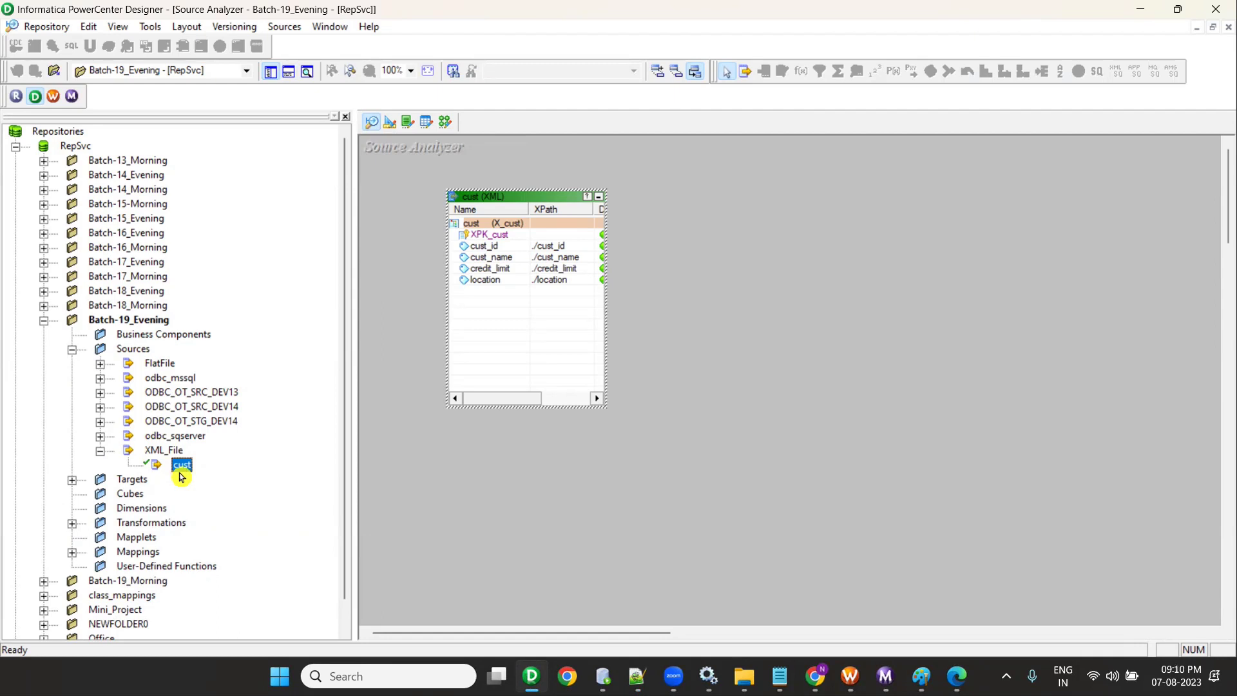
# - Enlarge the cust source definition in the workspace to show and review its Datatype and Length/Precision columns
pyautogui.click(605, 211)
pyautogui.moveTo(605, 208); pyautogui.dragTo(775, 193)
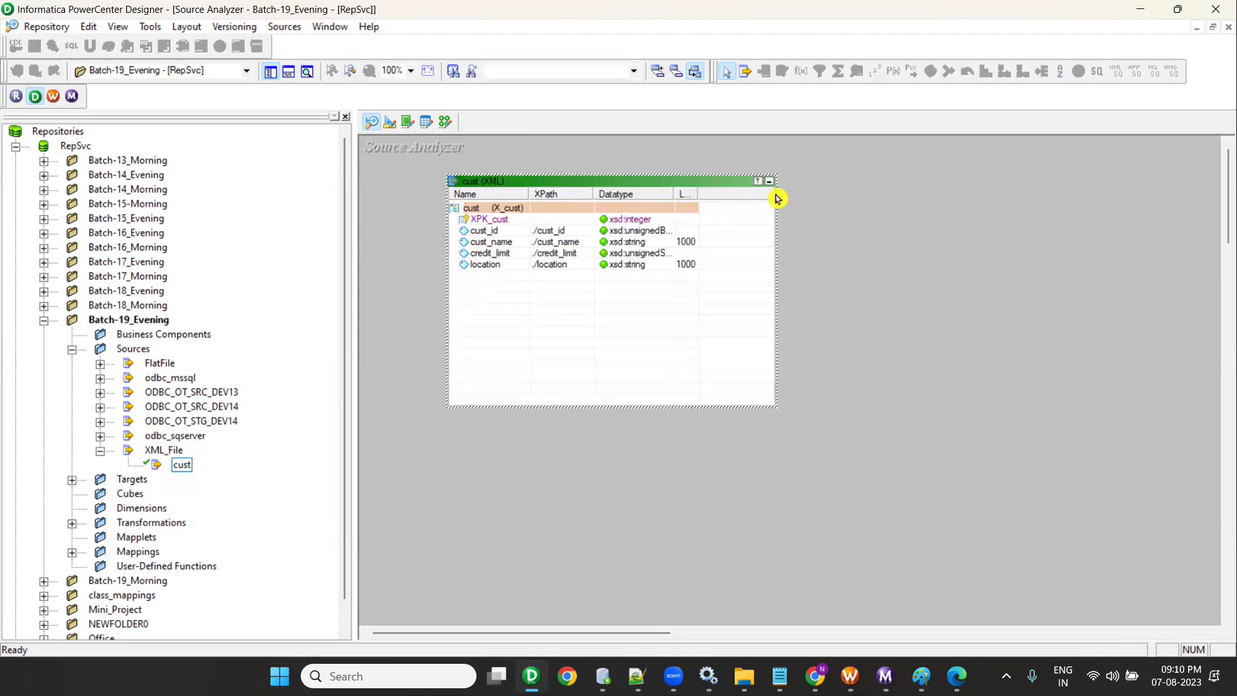
pyautogui.click(696, 242)
pyautogui.click(702, 253)
pyautogui.click(708, 265)
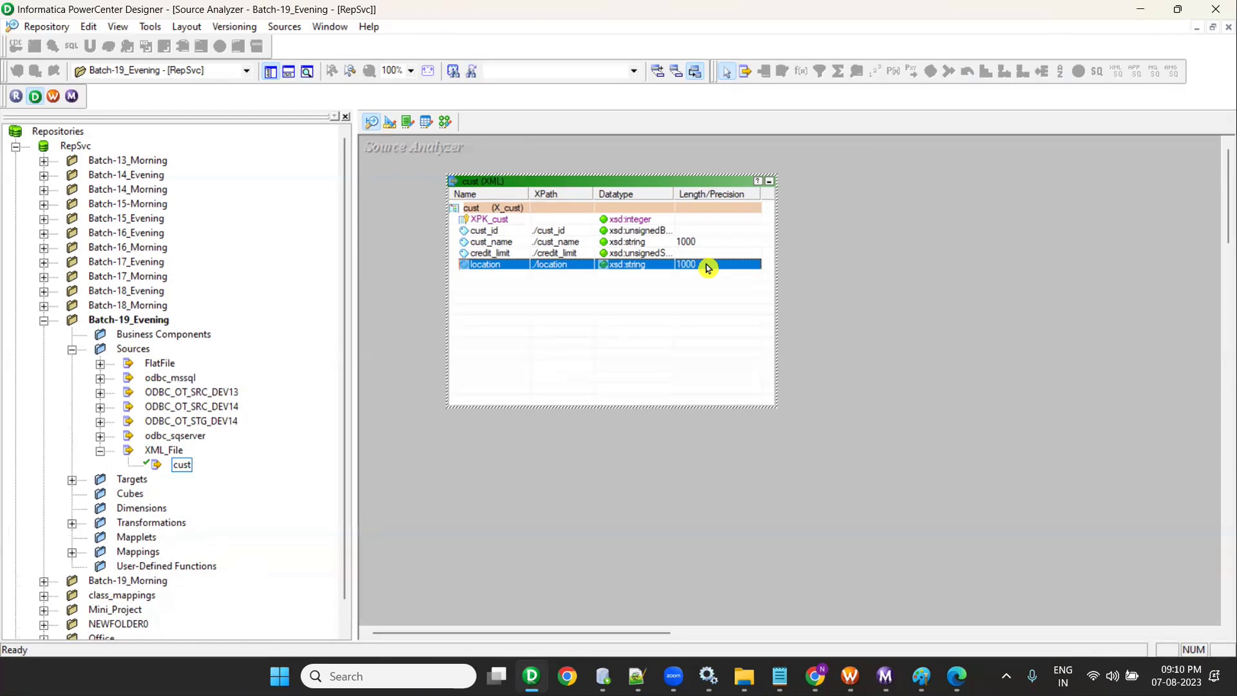
pyautogui.click(284, 26)
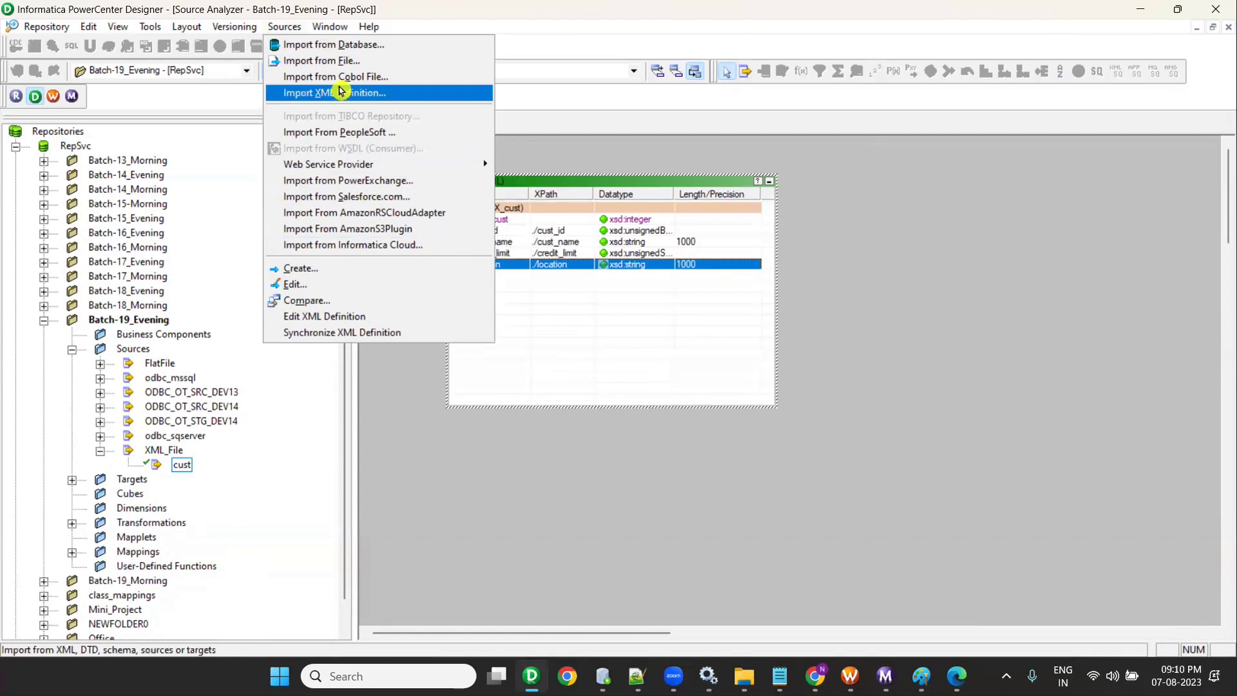
pyautogui.click(341, 91)
pyautogui.click(189, 125)
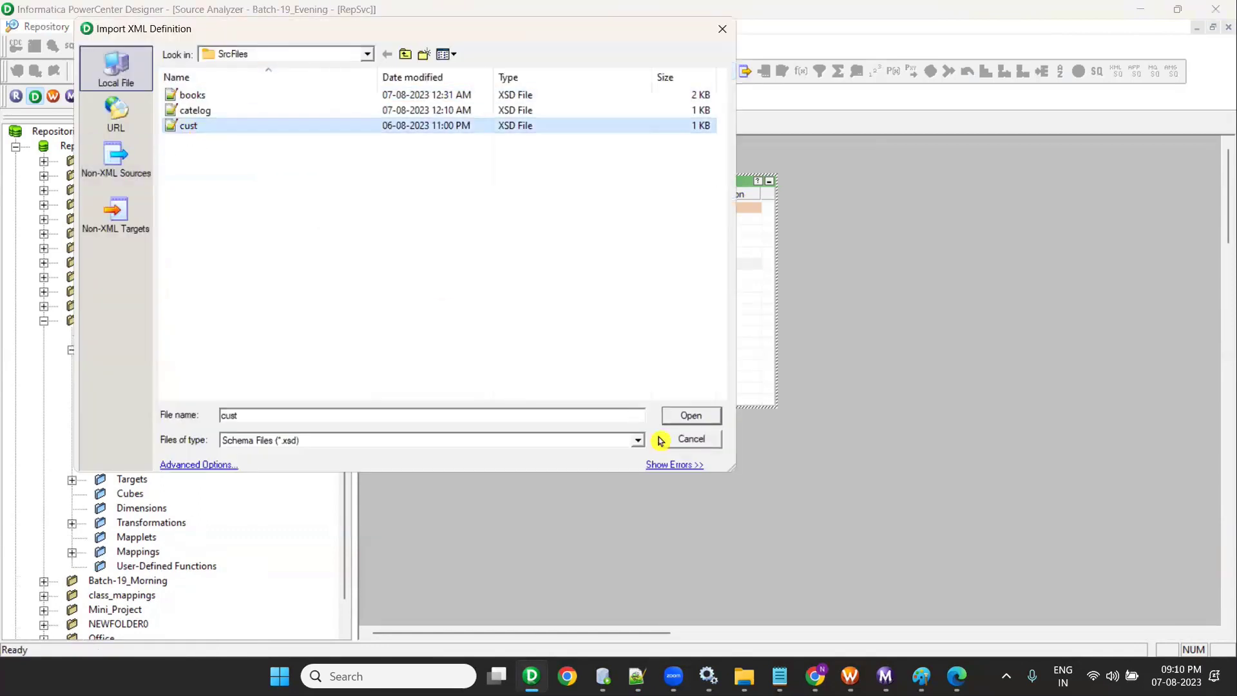
pyautogui.click(688, 414)
pyautogui.click(616, 485)
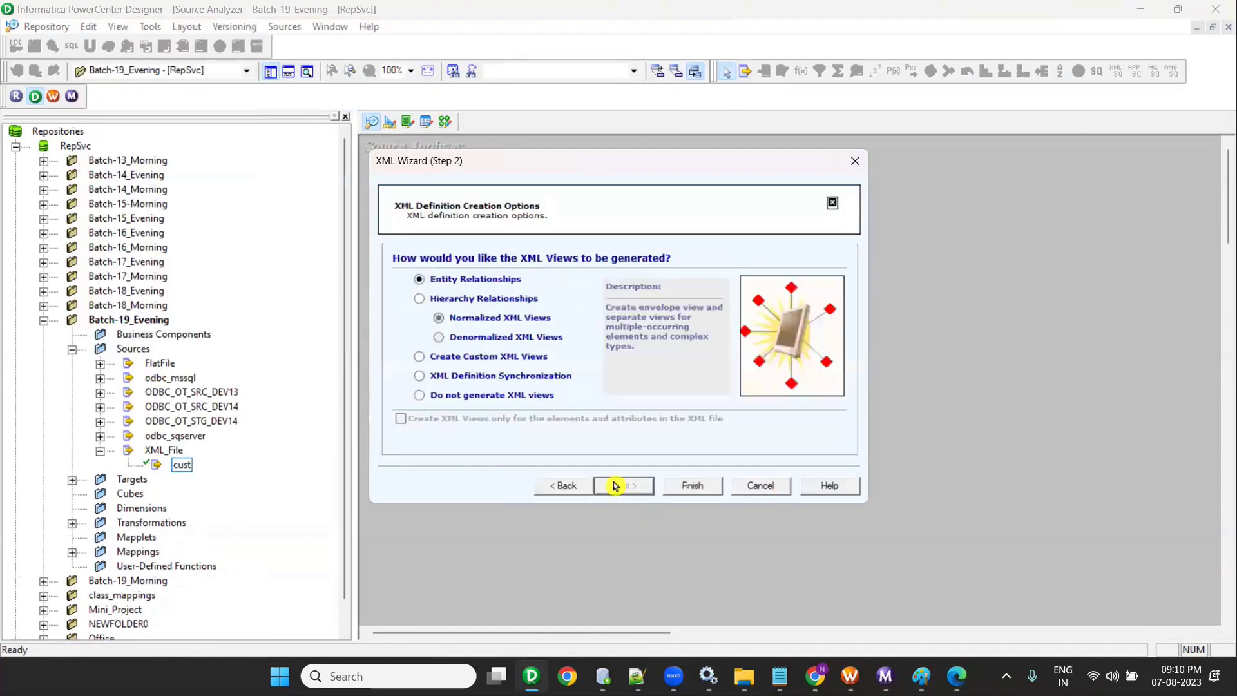
pyautogui.click(420, 298)
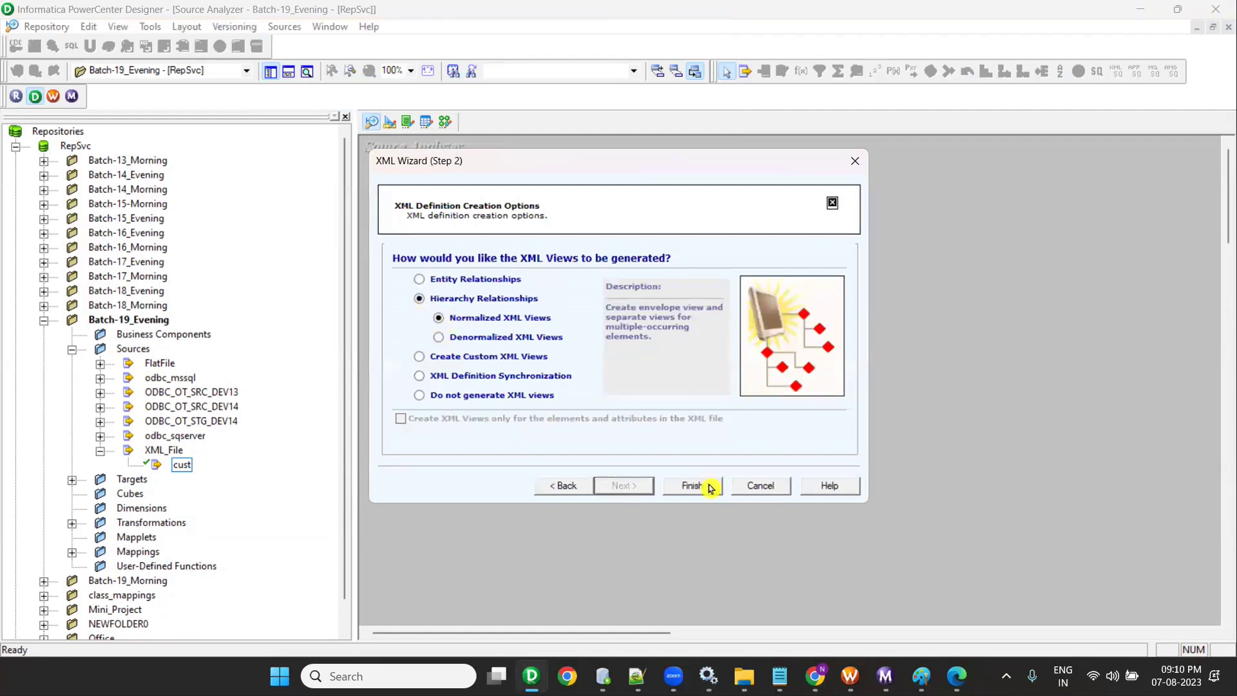
pyautogui.click(764, 488)
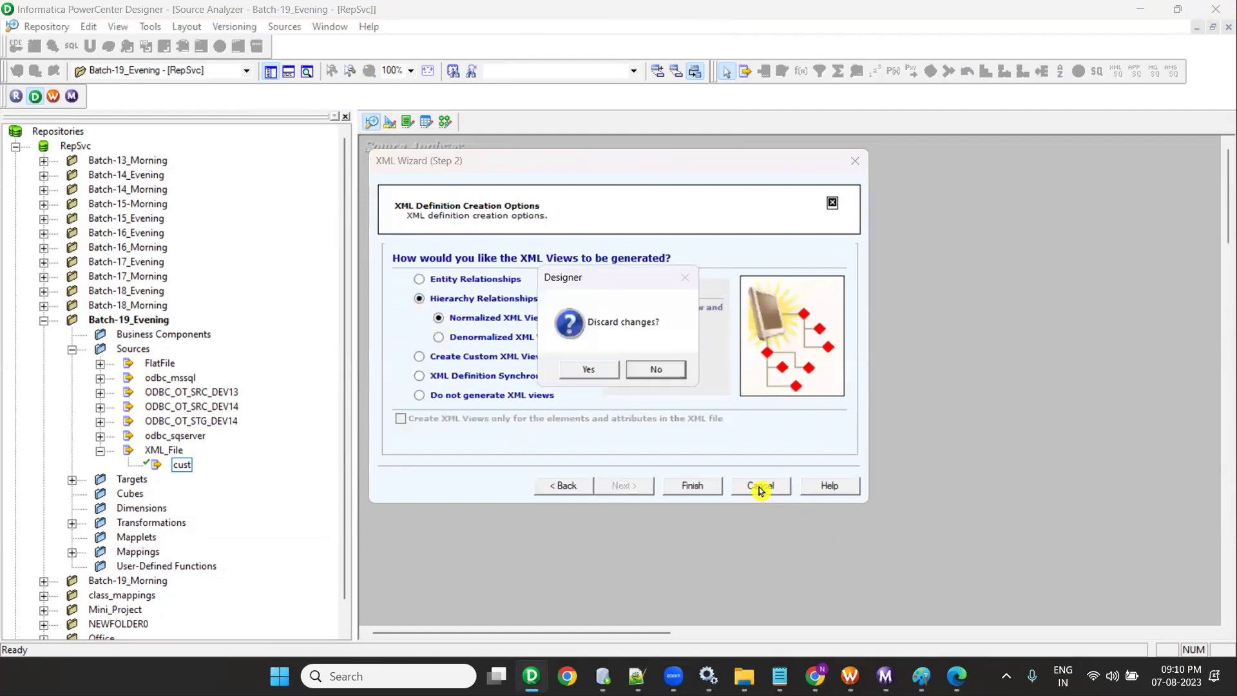
pyautogui.click(589, 370)
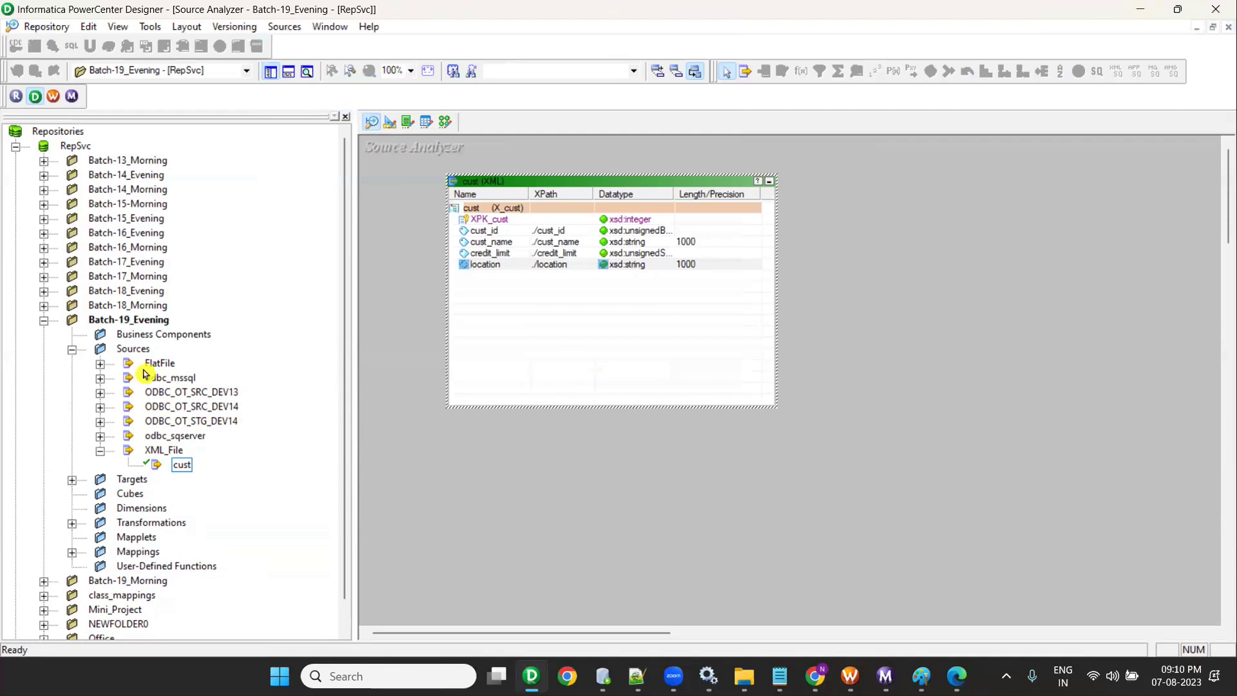
# - Bring the orders source from odbc_mssql into the Source Analyzer and review its column definitions without changing them
pyautogui.click(100, 377)
pyautogui.moveTo(186, 406); pyautogui.dragTo(596, 533)
pyautogui.doubleClick(567, 508)
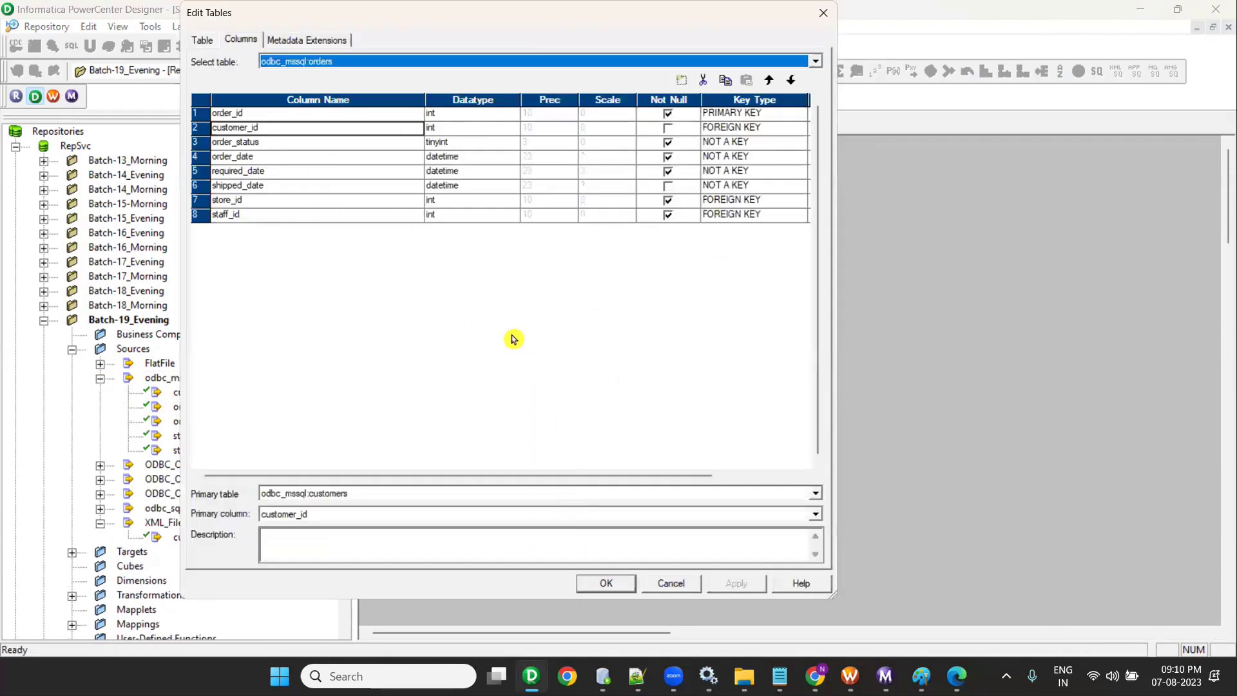
pyautogui.click(822, 13)
# - Examine the cust source's X_cust view, columns and XPaths in a maximized XML editor, and close the editor
pyautogui.doubleClick(561, 290)
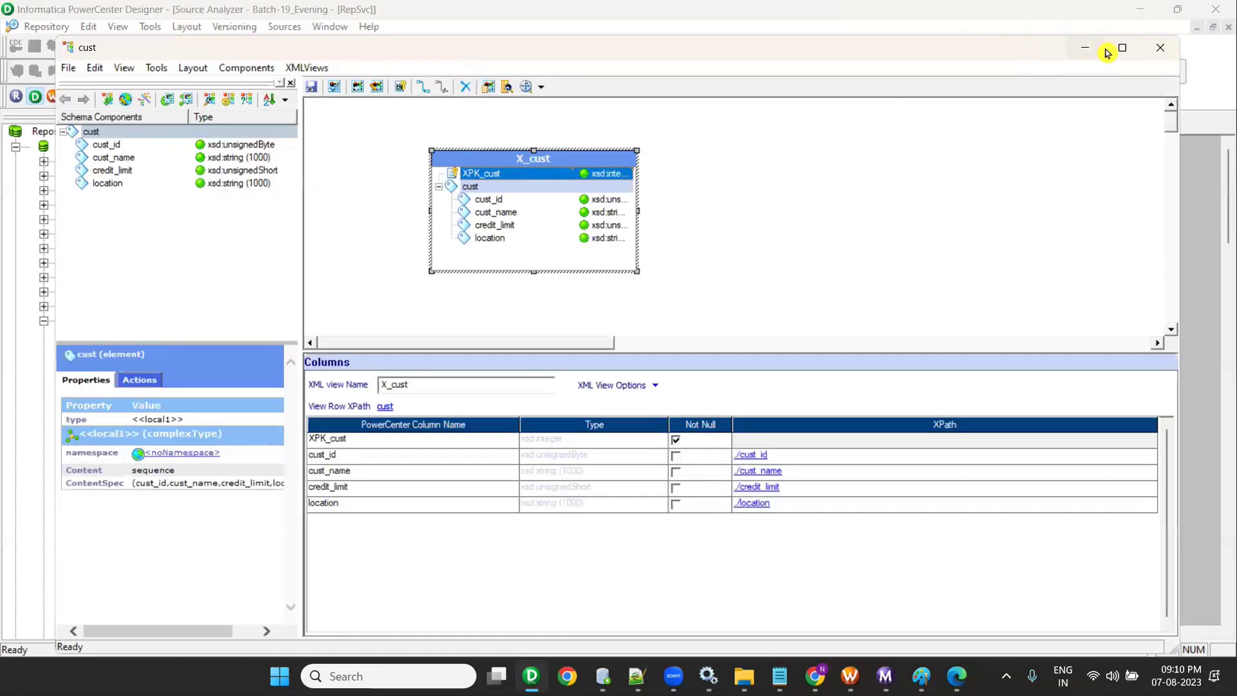
pyautogui.click(1121, 47)
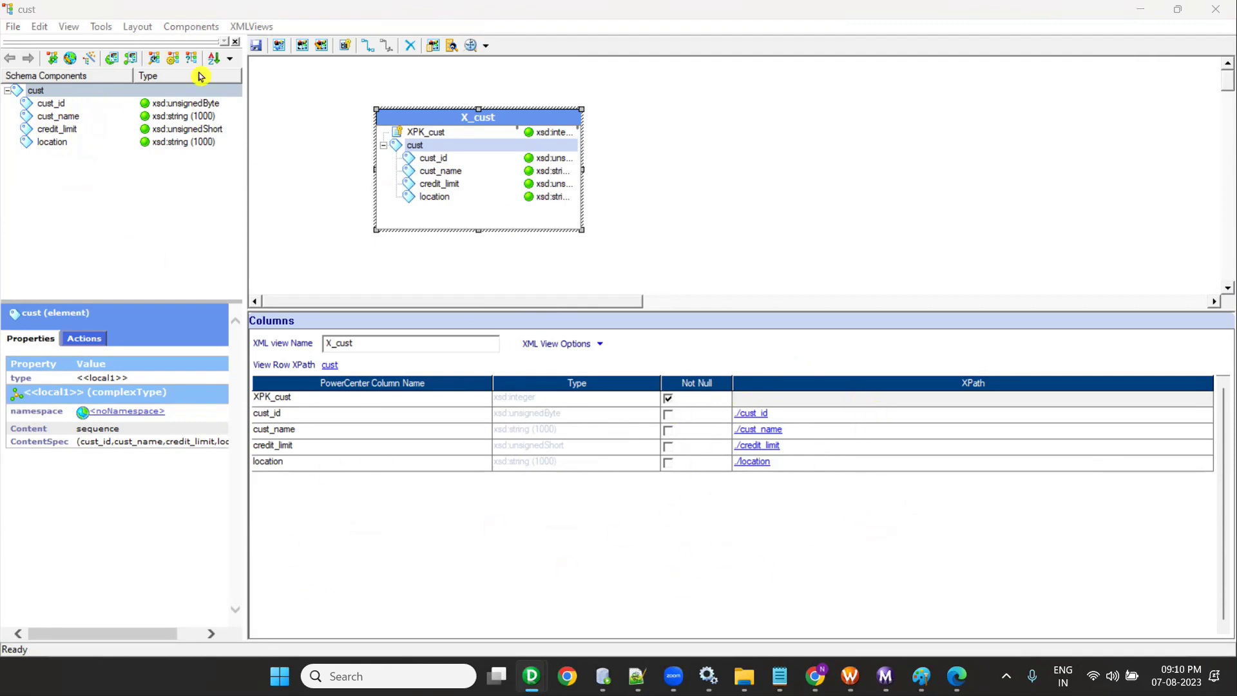
pyautogui.click(1216, 9)
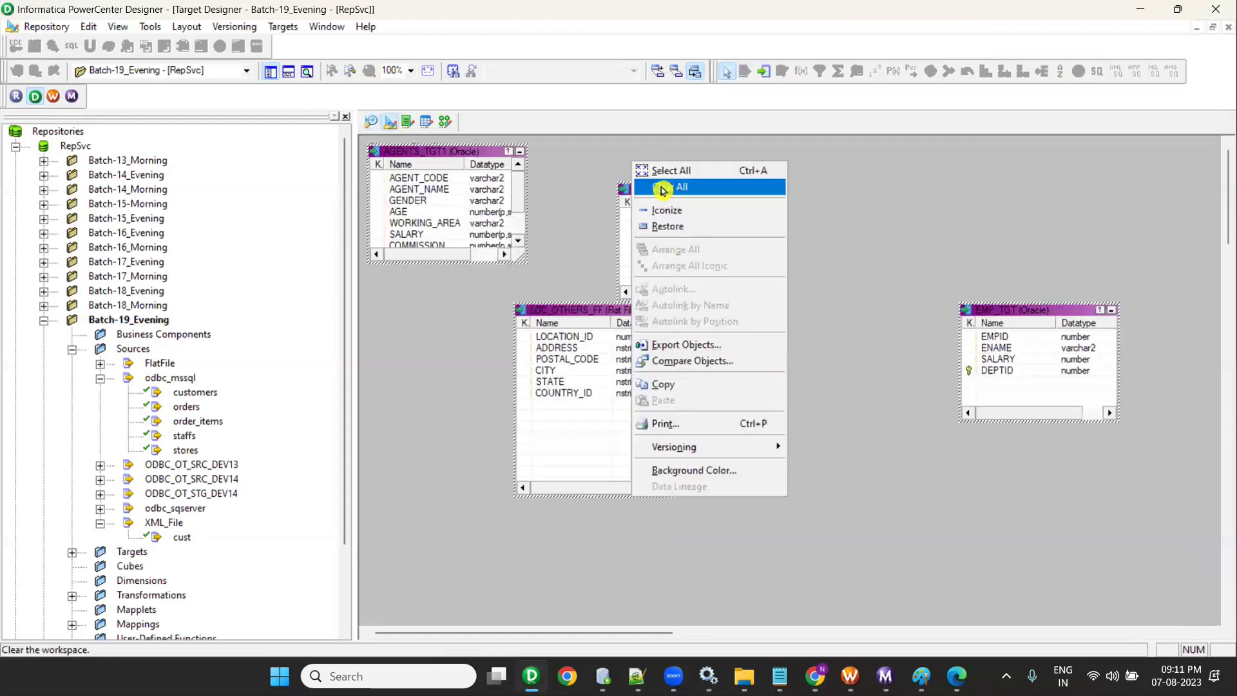
# - Clear all objects from the Target Designer workspace and start importing target tables from a database
pyautogui.click(659, 188)
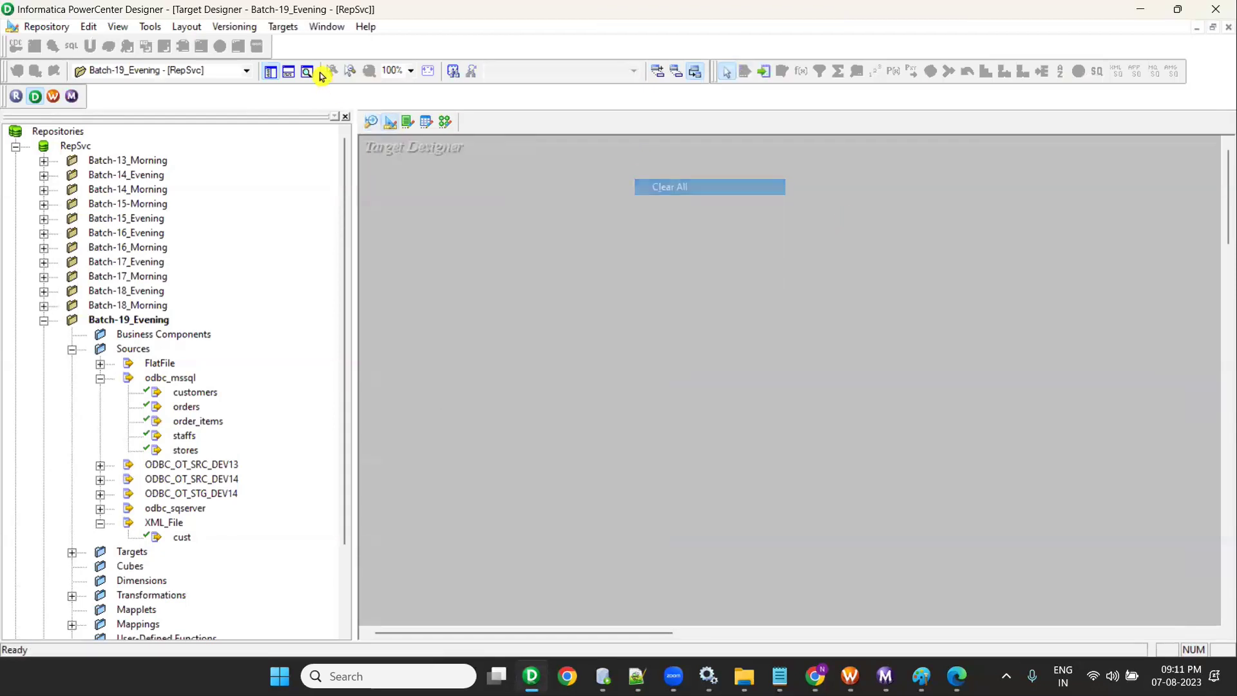
pyautogui.click(288, 27)
pyautogui.click(298, 44)
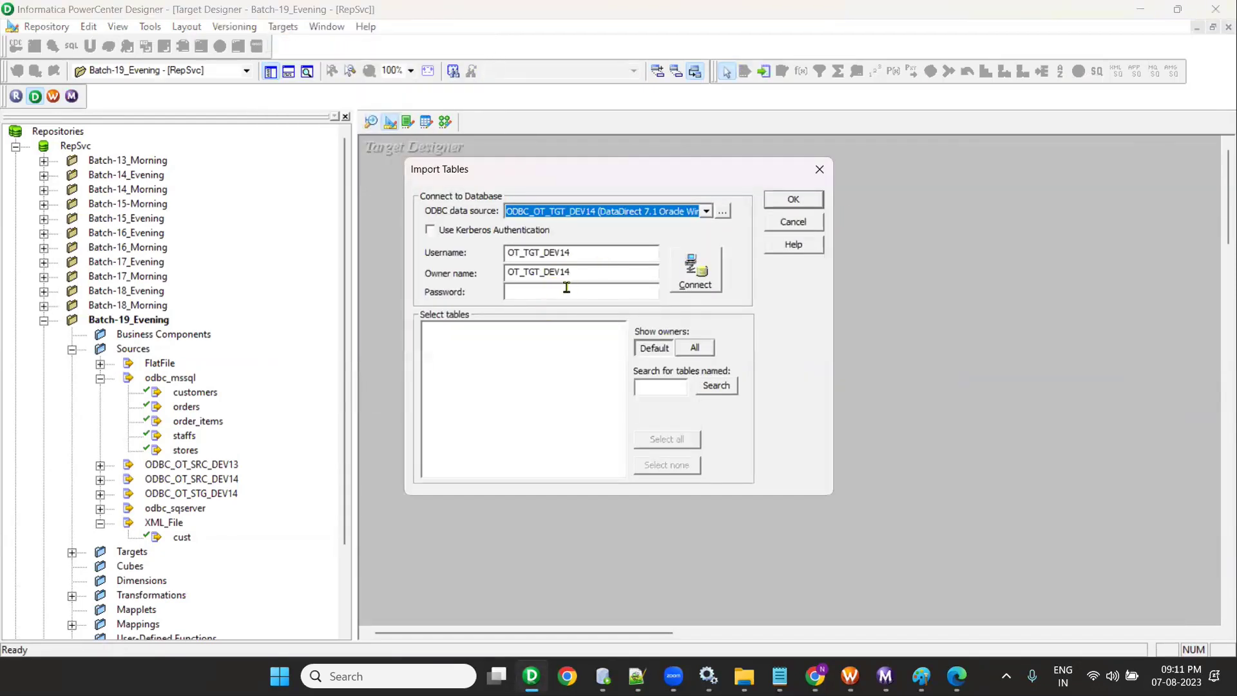
# - Connect to the ODBC_OT_TGT_DEV14 data source with OT_TGT_DEV1 as username and owner name, entering the database password
pyautogui.click(629, 213)
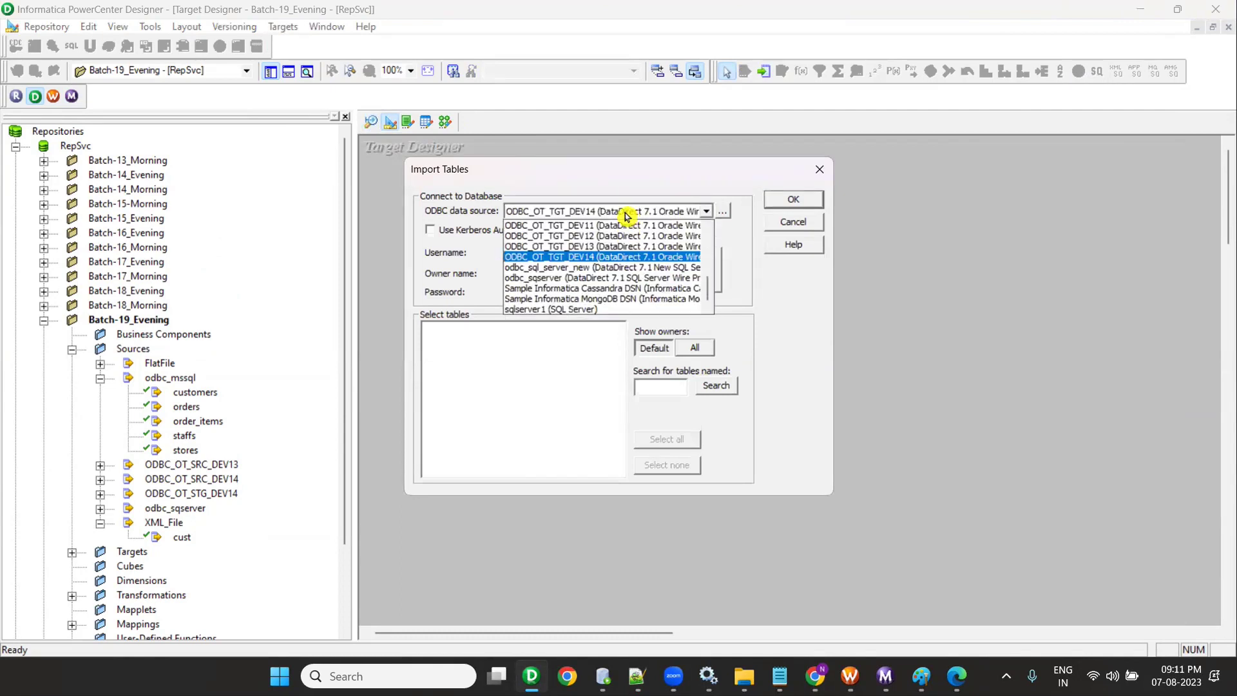
pyautogui.scroll(3, 616, 270)
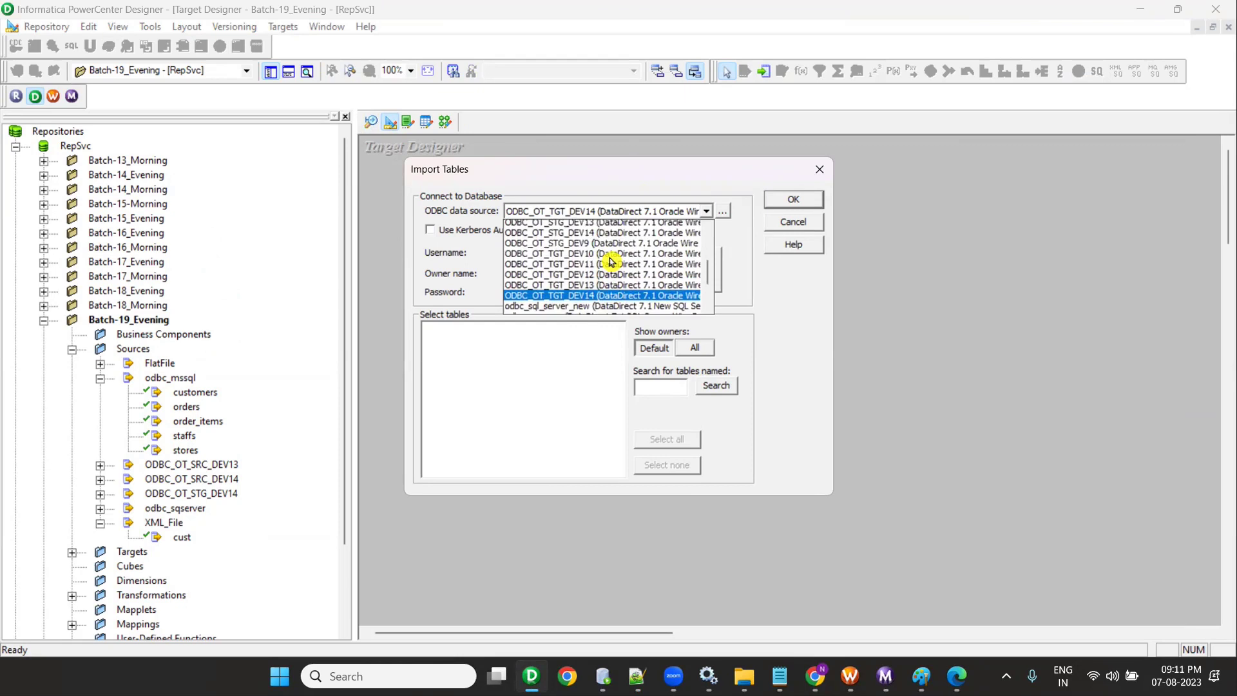
pyautogui.scroll(5, 611, 267)
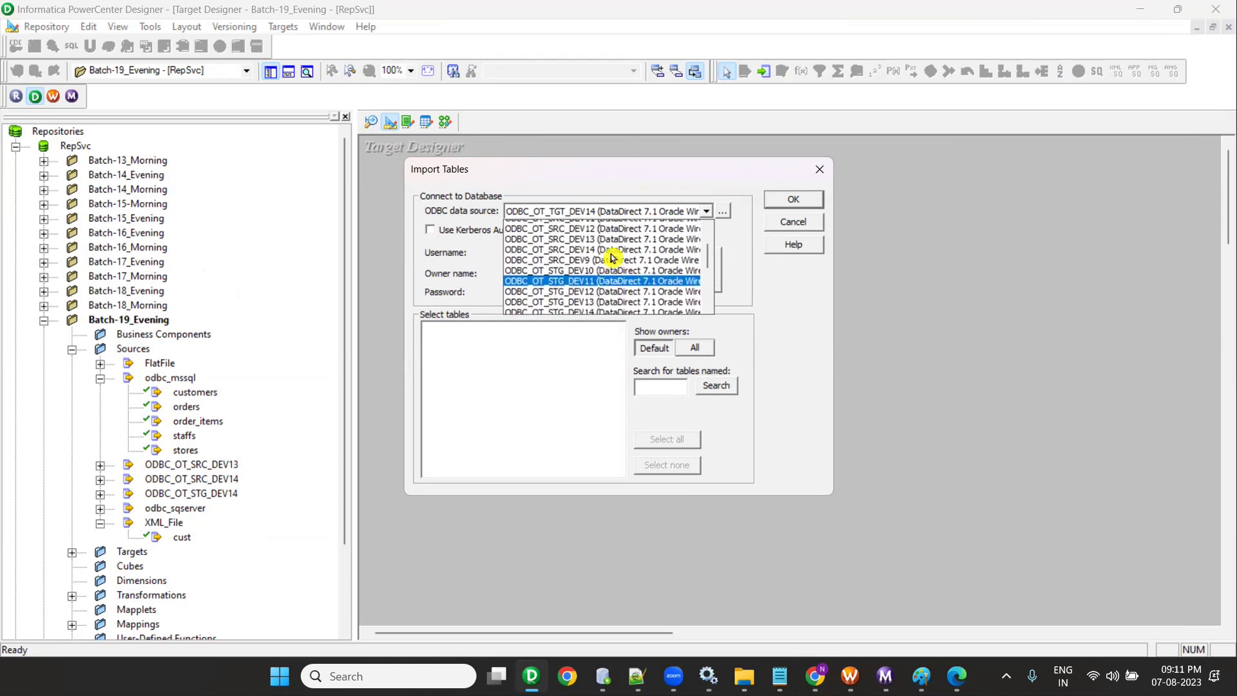
pyautogui.scroll(1, 612, 258)
pyautogui.scroll(-3, 612, 257)
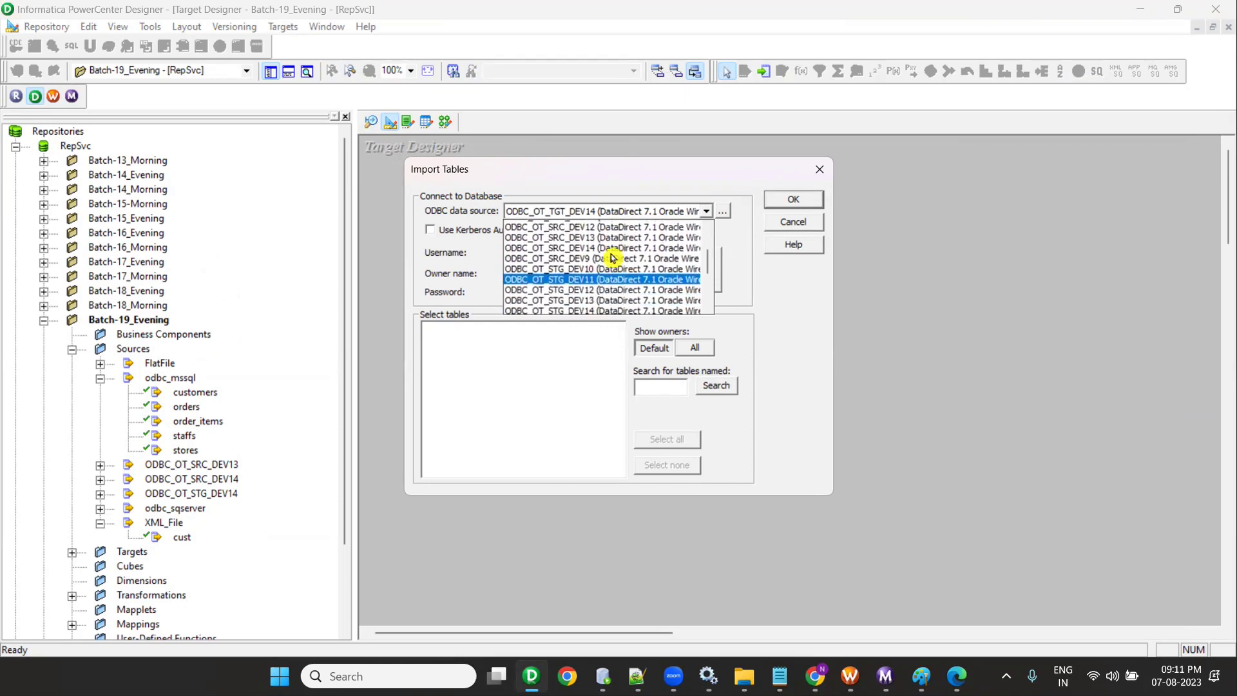
pyautogui.scroll(-1, 631, 283)
pyautogui.moveTo(707, 275)
pyautogui.mouseDown()
pyautogui.moveTo(710, 238)
pyautogui.moveTo(713, 286)
pyautogui.mouseUp()
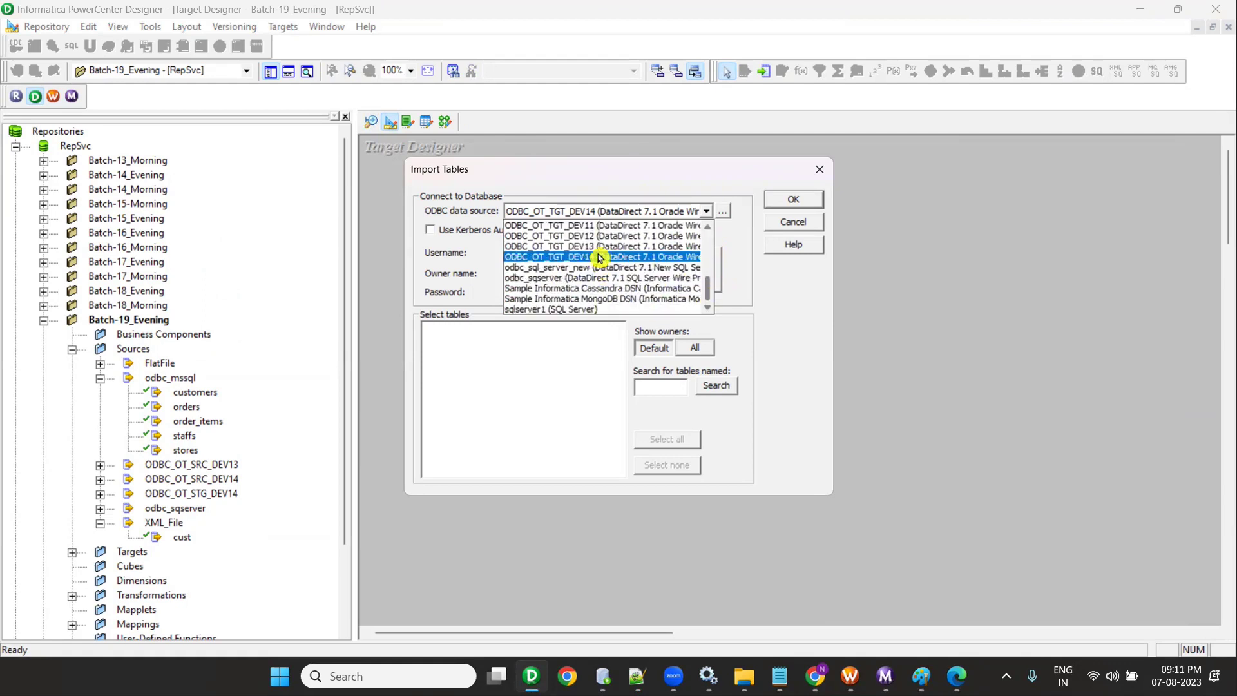
pyautogui.click(600, 258)
pyautogui.click(583, 256)
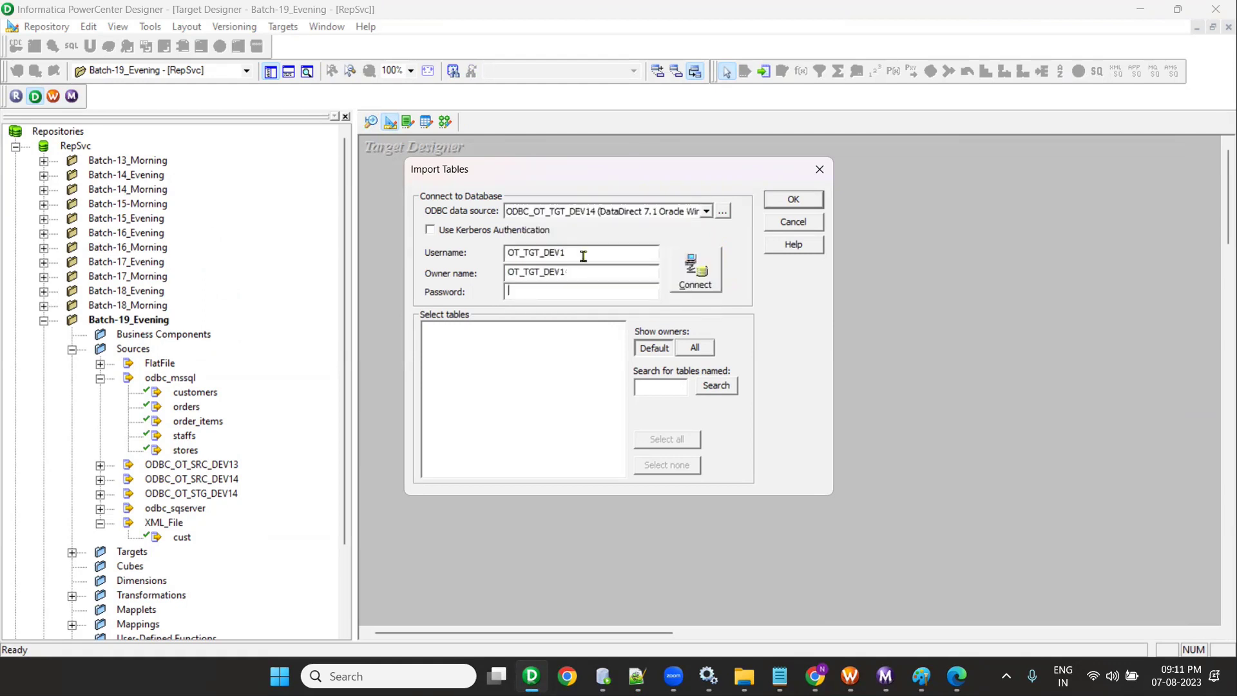
pyautogui.write('*****')
pyautogui.press('Return')
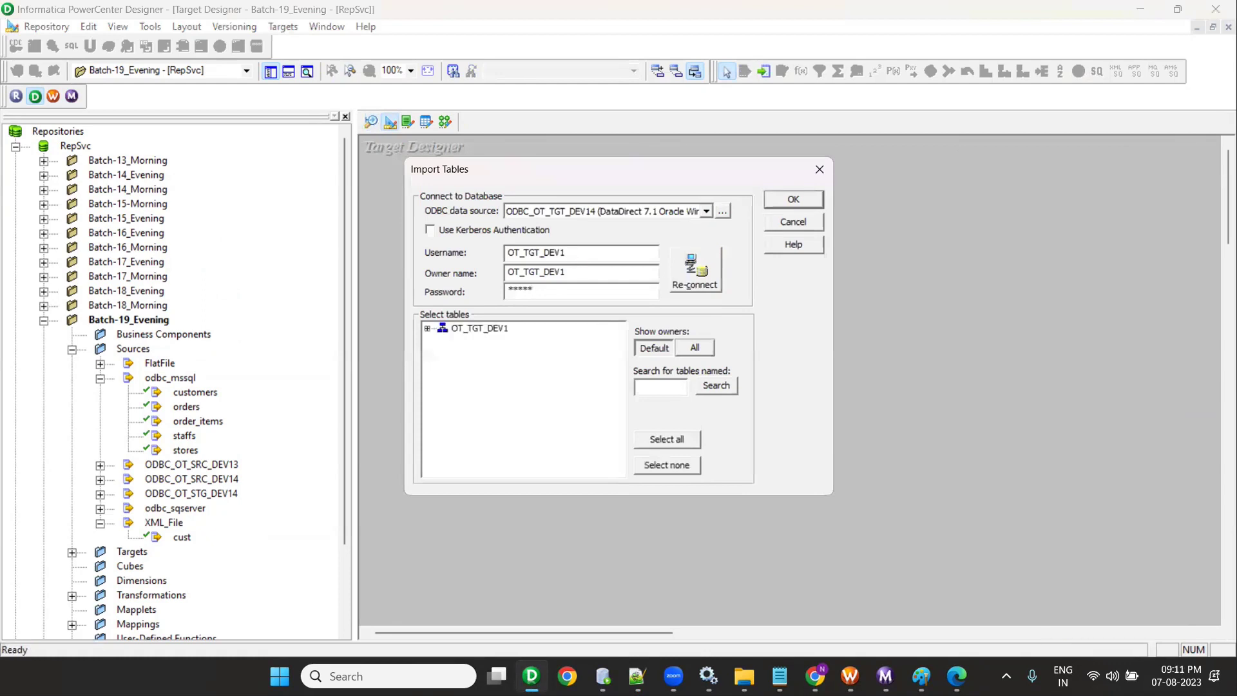
# - Expand the OT_TGT_DEV1 tables list and check the CUST_TGT_30 table name in the Tables DDL and DML notes
pyautogui.click(433, 329)
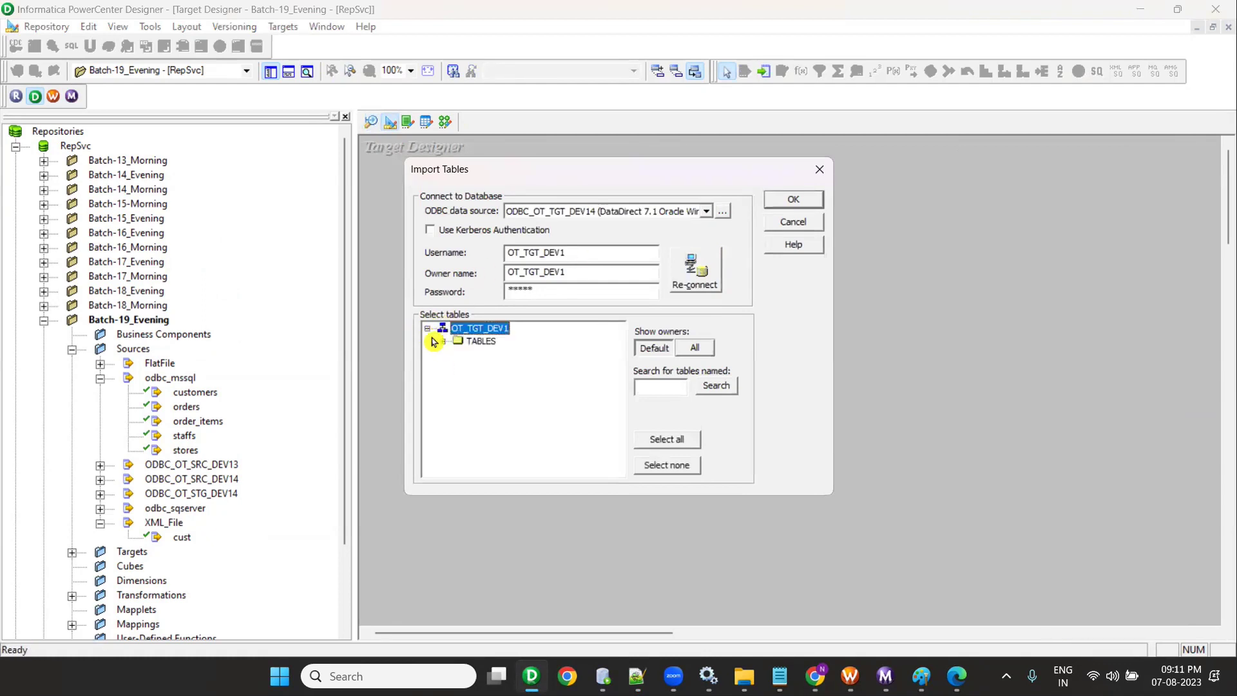
pyautogui.click(442, 342)
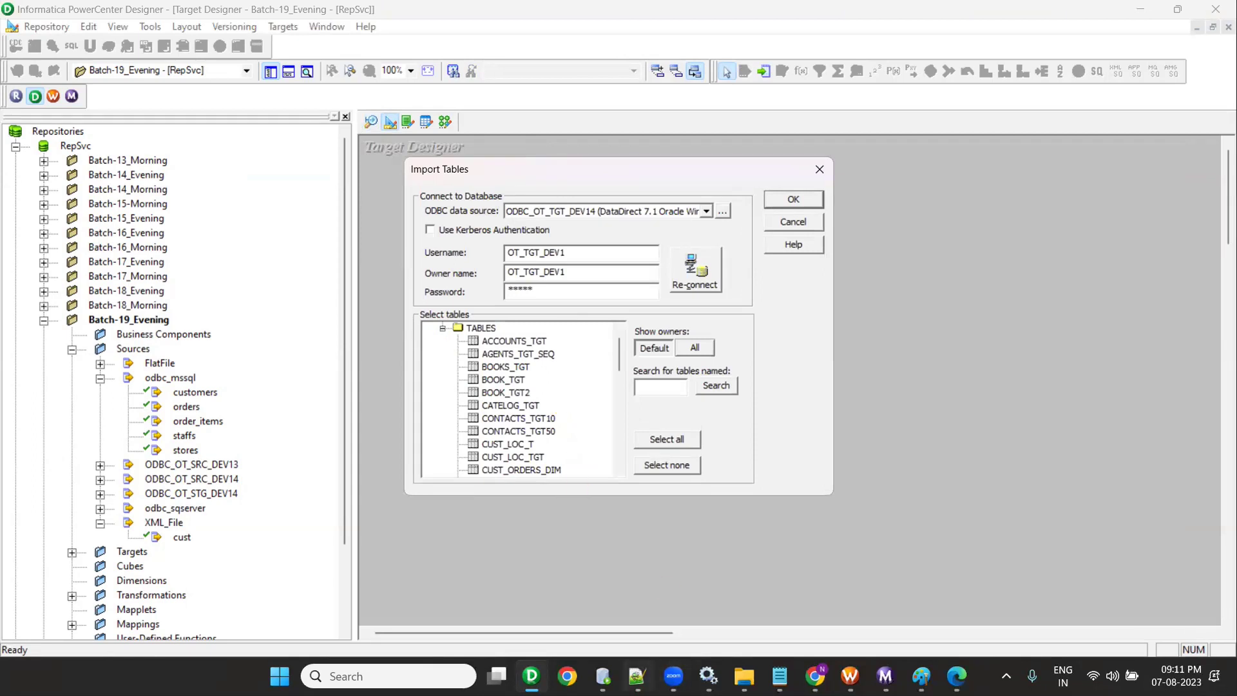
pyautogui.moveTo(637, 676)
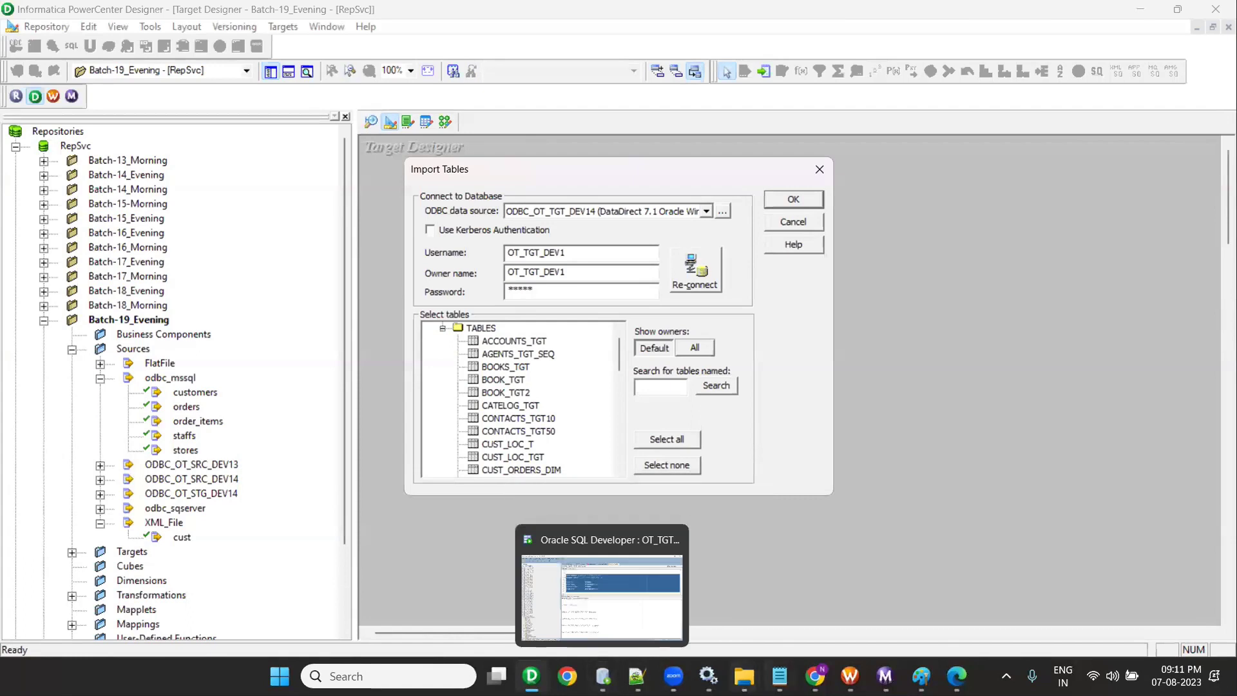
pyautogui.moveTo(780, 676)
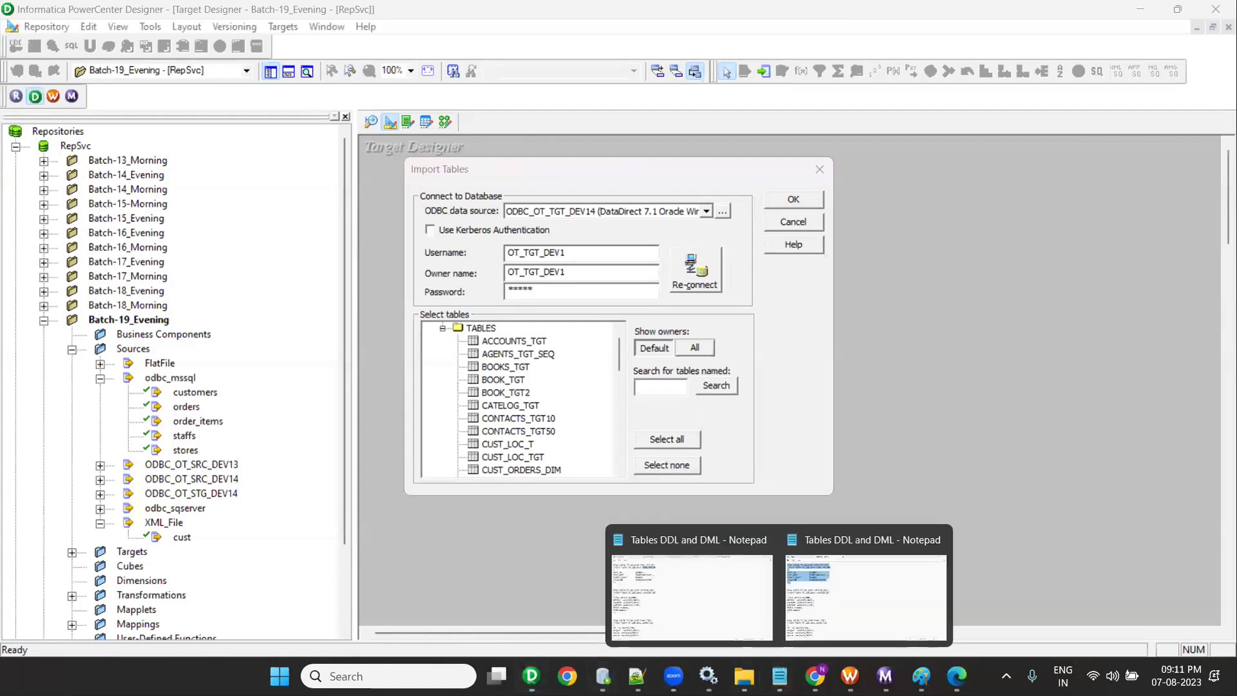
pyautogui.click(853, 570)
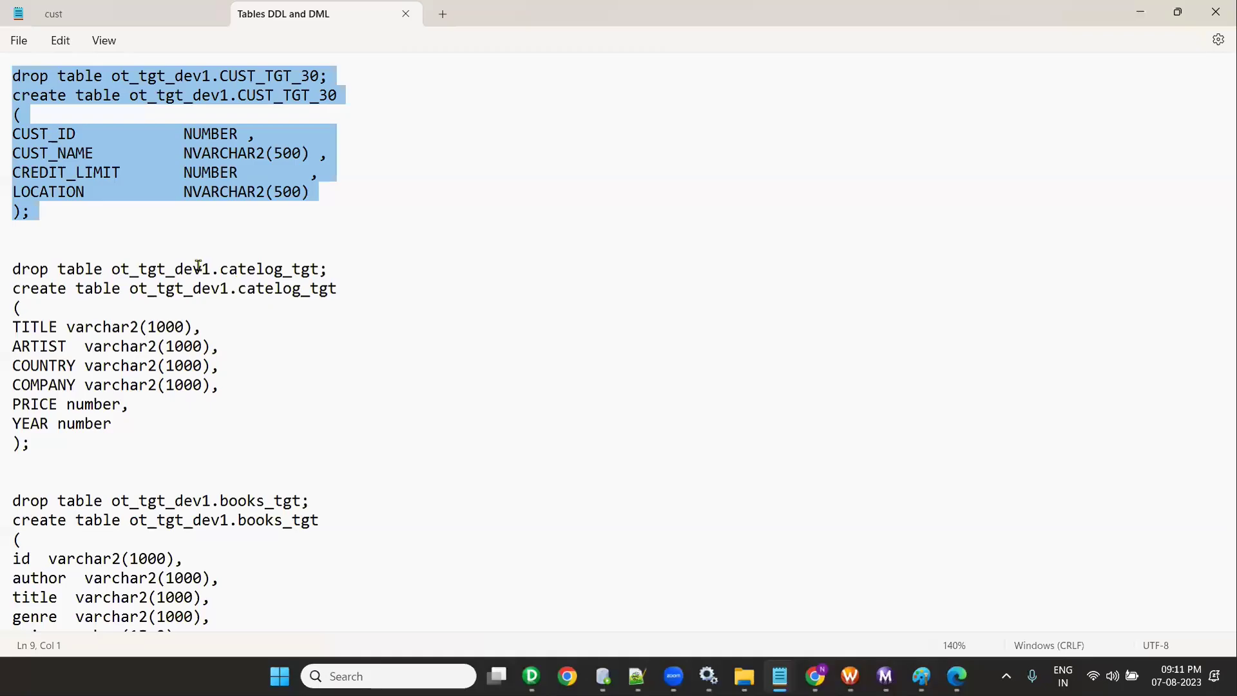
pyautogui.click(256, 96)
pyautogui.moveTo(221, 74); pyautogui.dragTo(354, 67)
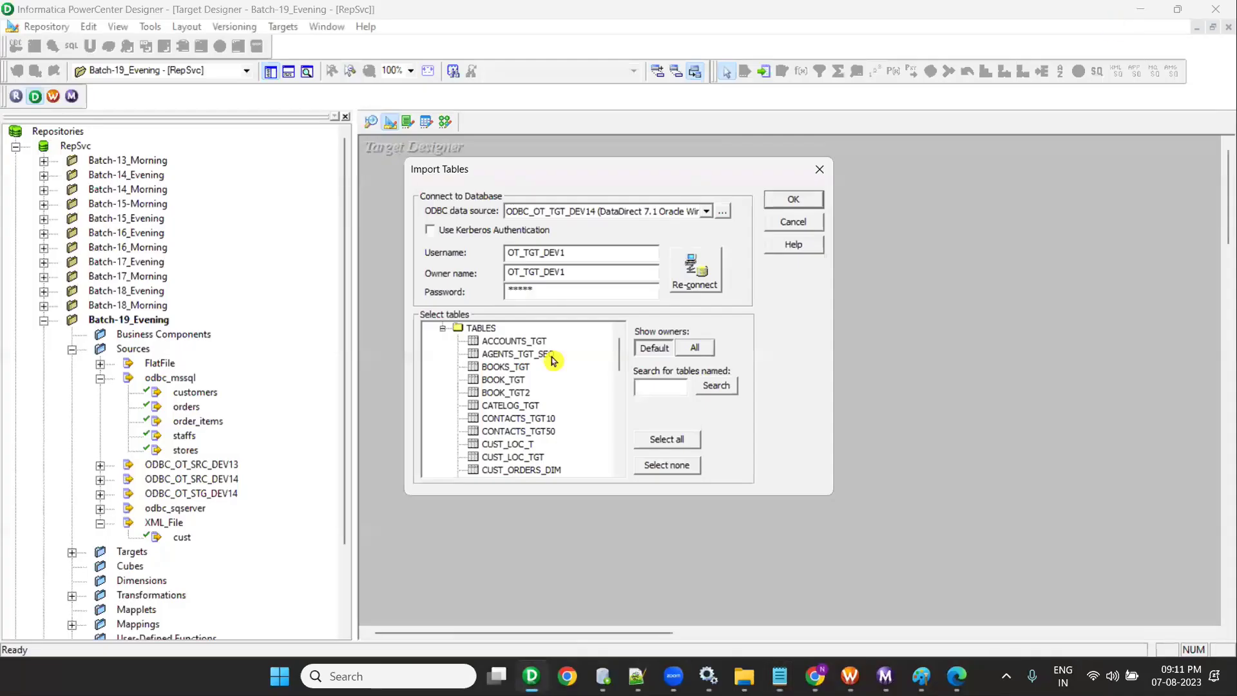
pyautogui.click(1141, 12)
# - Find the CUST_TGT_30 table among the OT_TGT_DEV1 tables and import it as a target definition
pyautogui.click(509, 419)
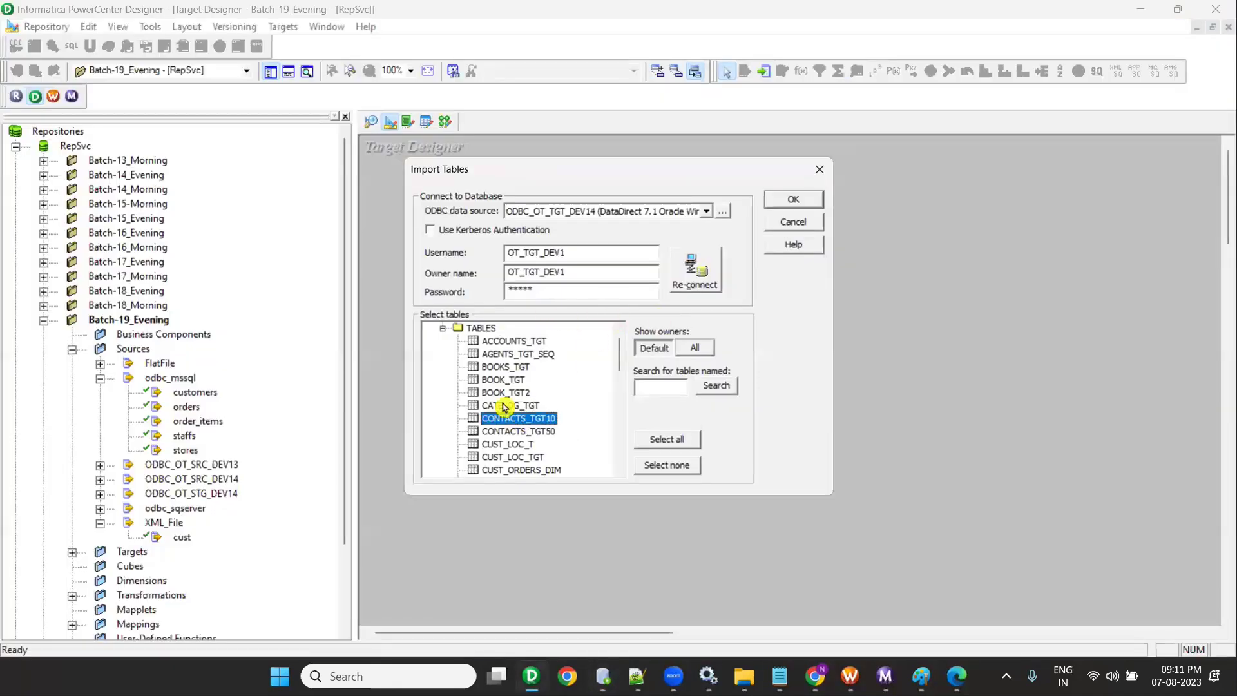
pyautogui.press('Down')
pyautogui.press('Down')
pyautogui.press('Down')
pyautogui.press('Down')
pyautogui.press('Down')
pyautogui.press('Down')
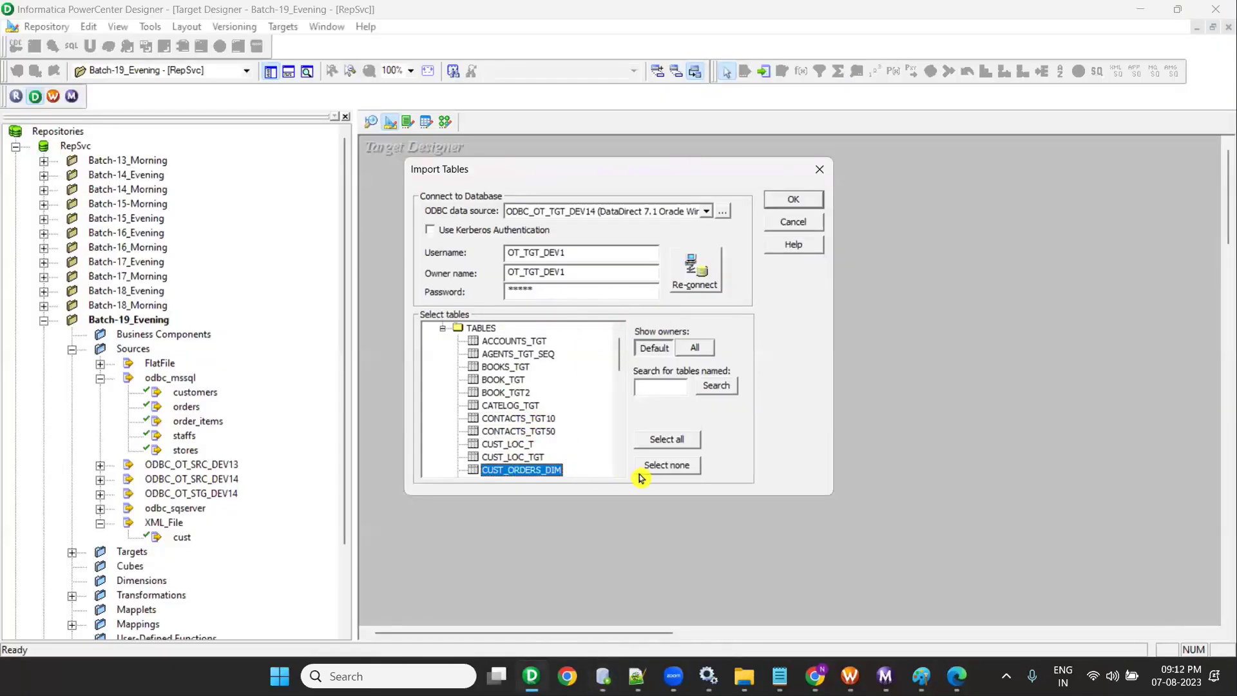
pyautogui.press('c')
pyautogui.press('c')
pyautogui.press('c')
pyautogui.press('c')
pyautogui.press('c')
pyautogui.press('c')
pyautogui.press('c')
pyautogui.press('c')
pyautogui.press('c')
pyautogui.press('c')
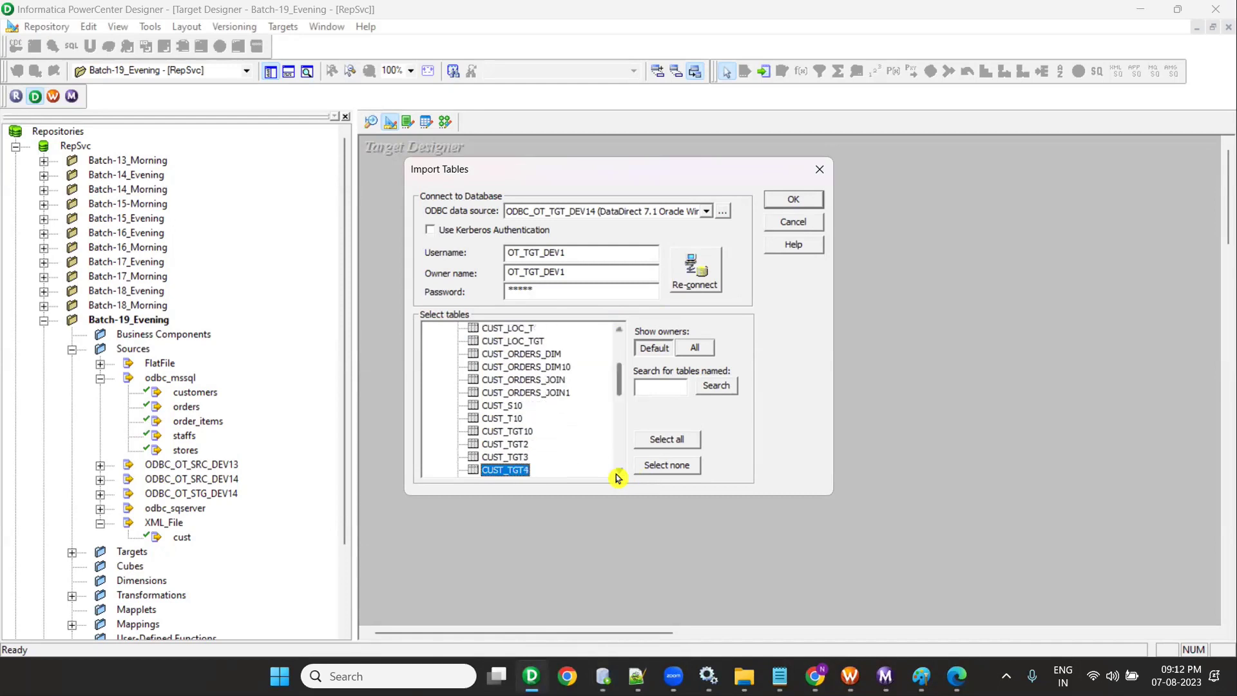
pyautogui.moveTo(619, 369)
pyautogui.mouseDown()
pyautogui.moveTo(622, 410)
pyautogui.moveTo(619, 379)
pyautogui.mouseUp()
pyautogui.click(523, 446)
pyautogui.click(793, 199)
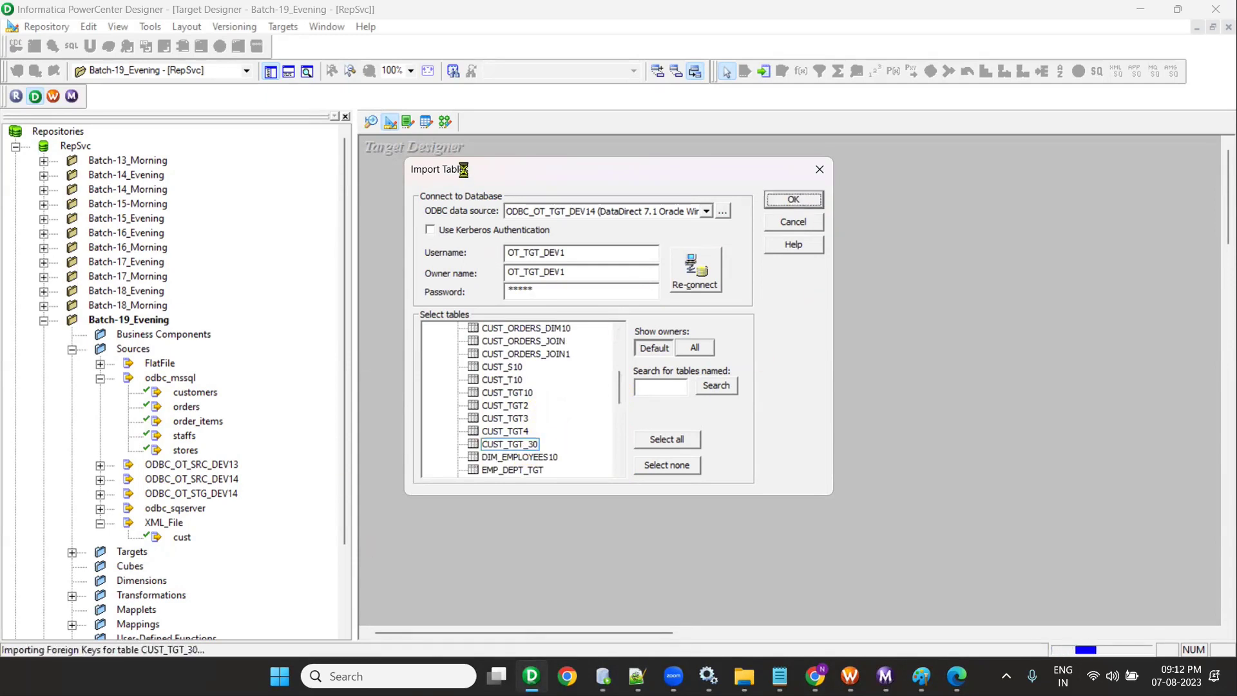
# - Create a new mapping named m_CUST_TGT_30_XML_source_qualifier in the Mapping Designer
pyautogui.click(444, 124)
pyautogui.click(289, 27)
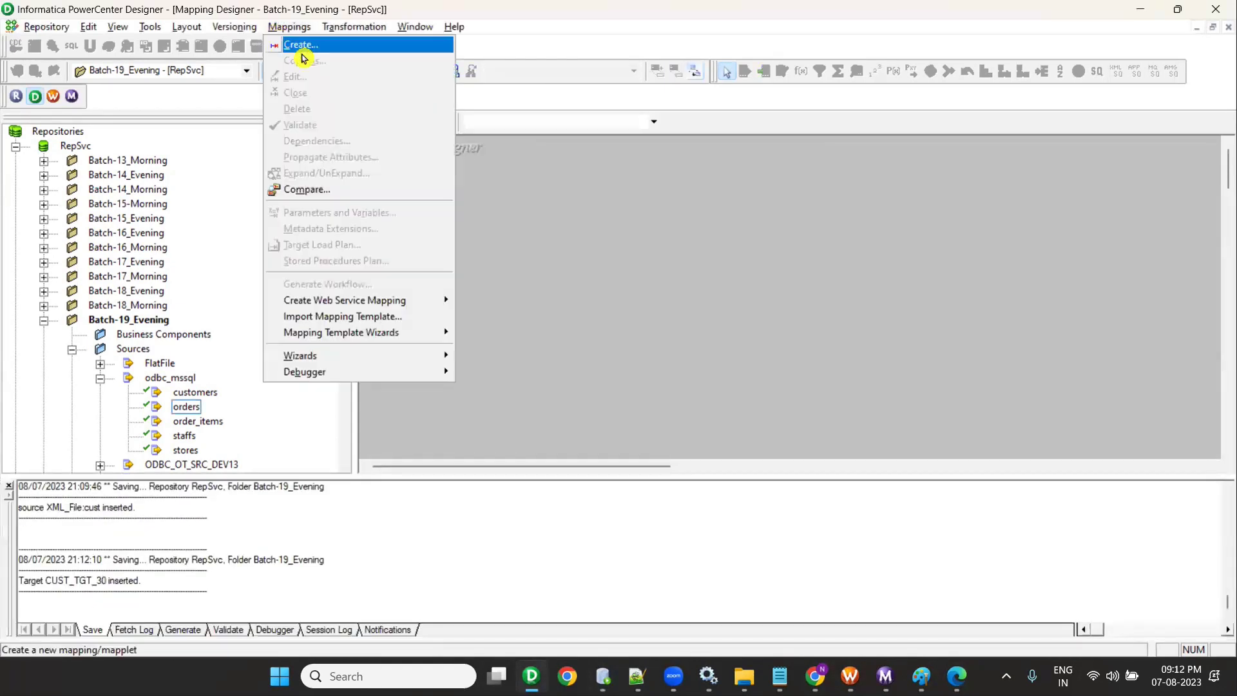
pyautogui.click(307, 44)
pyautogui.write('m')
pyautogui.write('UST_TGT_30_XML_source_qualifier')
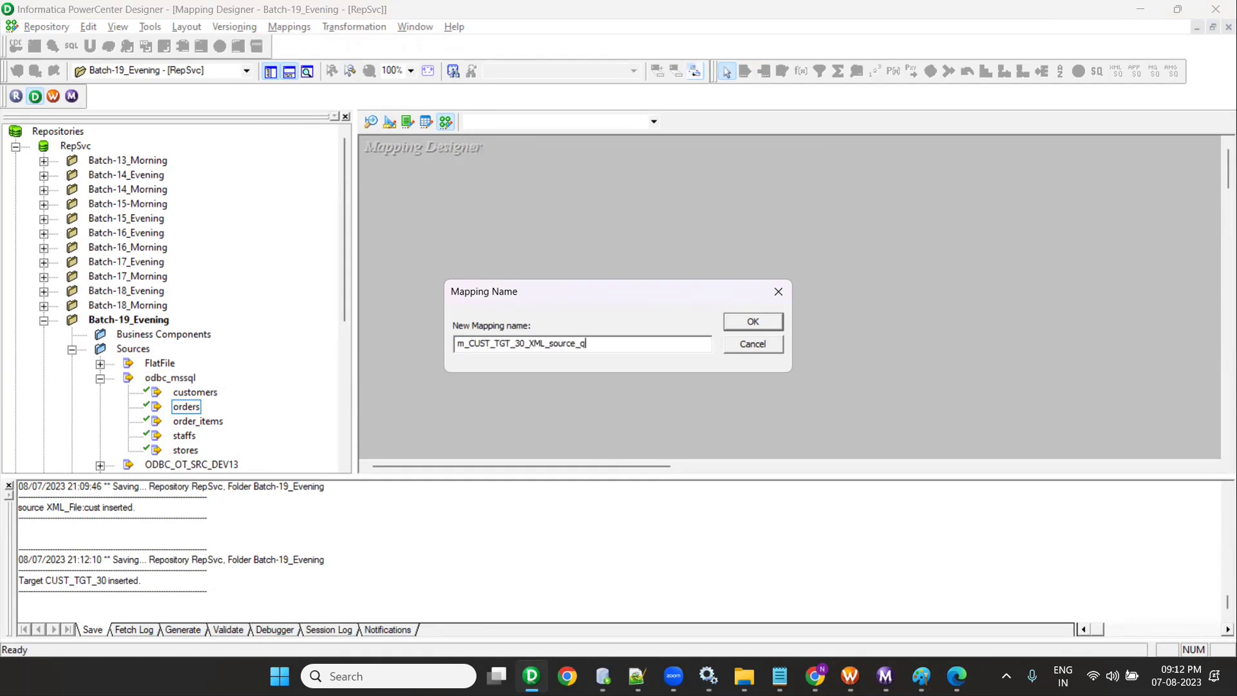
pyautogui.click(737, 323)
# - Add the cust XML source to the mapping, arrange the objects, and enlarge its XML source qualifier to show all ports
pyautogui.scroll(-6, 141, 348)
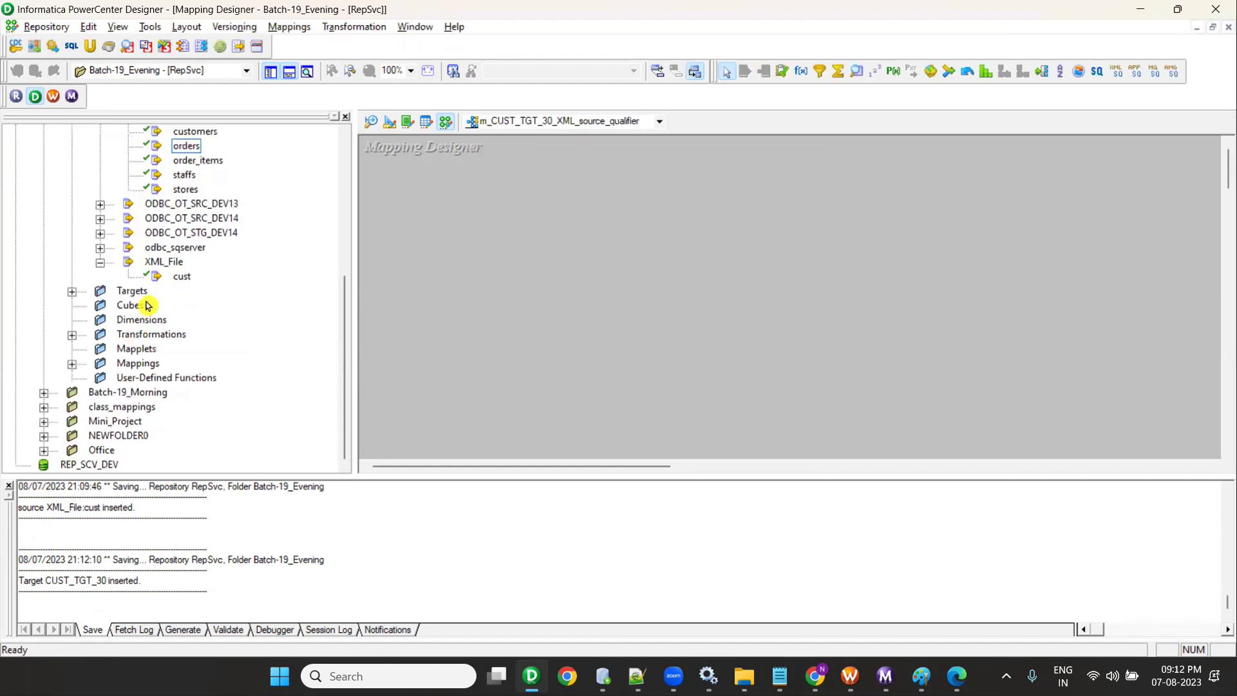
pyautogui.click(176, 278)
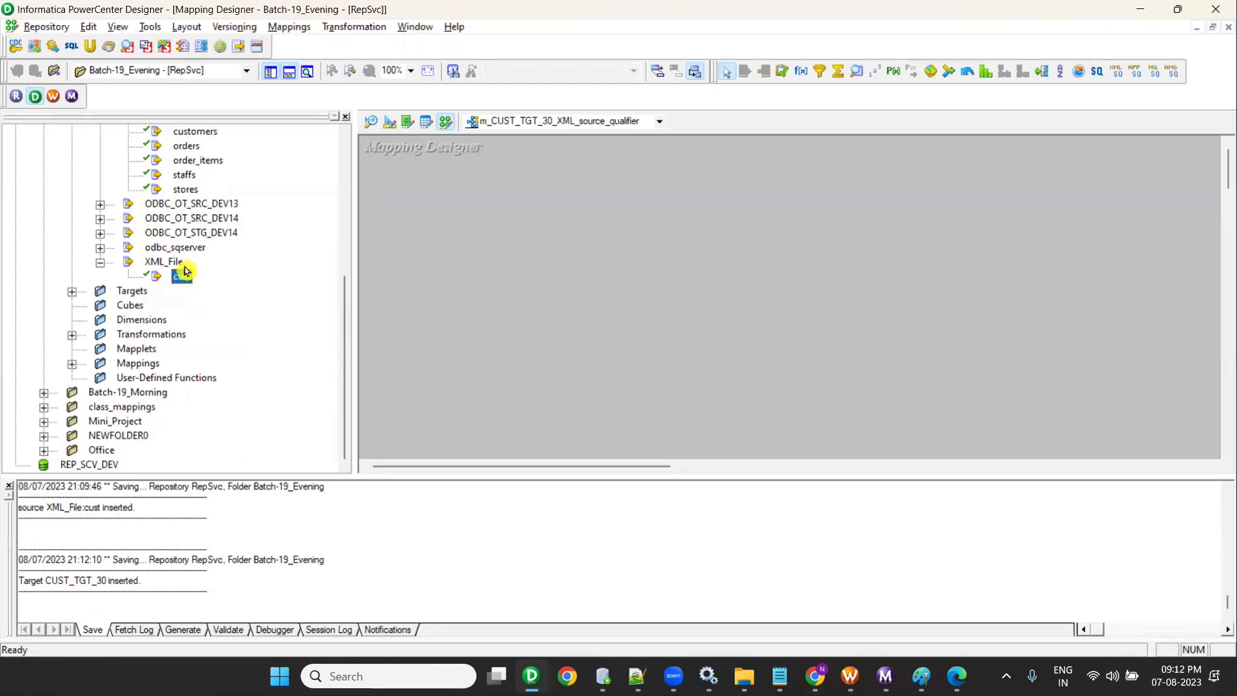
pyautogui.moveTo(179, 275); pyautogui.dragTo(565, 358)
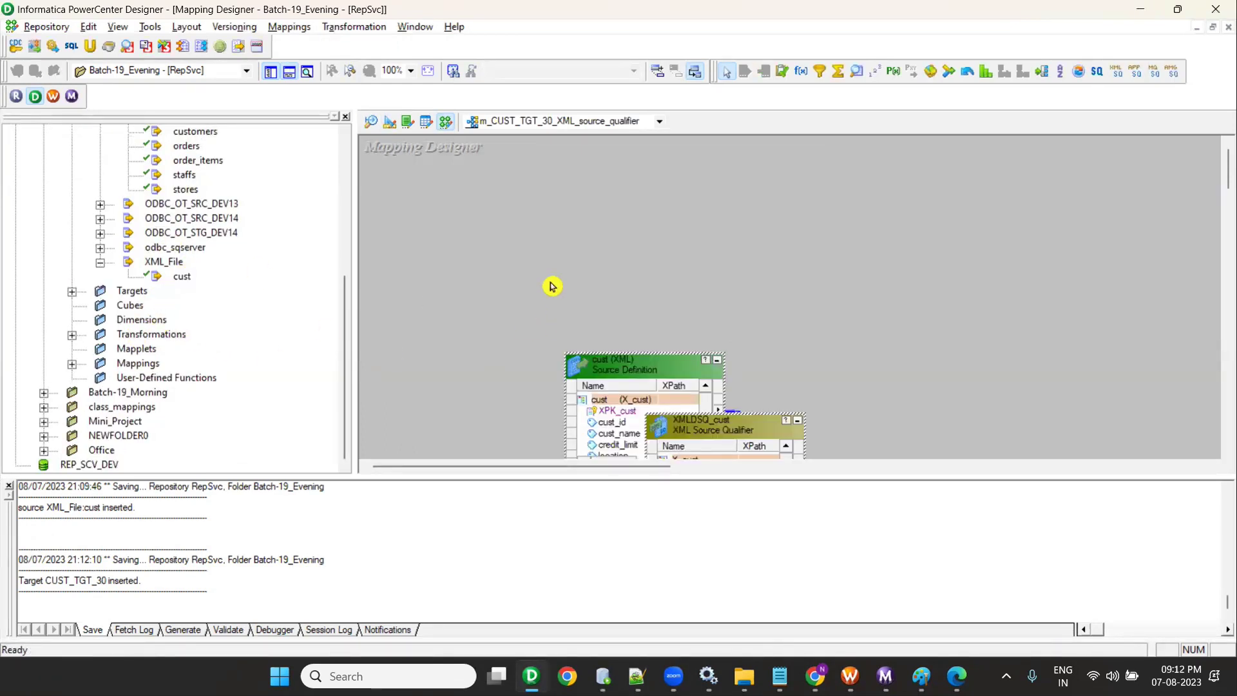
pyautogui.rightClick(534, 250)
pyautogui.click(596, 336)
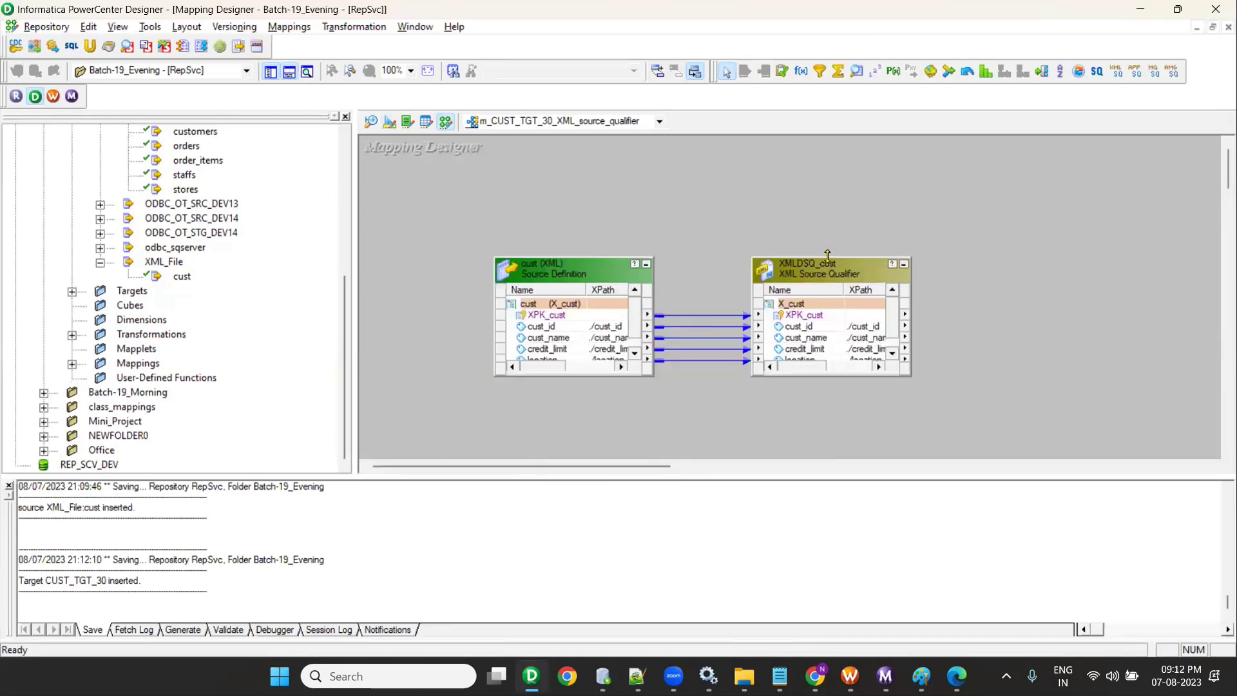
pyautogui.moveTo(829, 258); pyautogui.dragTo(829, 156)
pyautogui.moveTo(535, 275); pyautogui.dragTo(512, 180)
pyautogui.moveTo(779, 179); pyautogui.dragTo(758, 160)
# - Add the orders source from odbc_mssql to the mapping and place its source qualifier below the XML source qualifier for comparison
pyautogui.scroll(3, 173, 282)
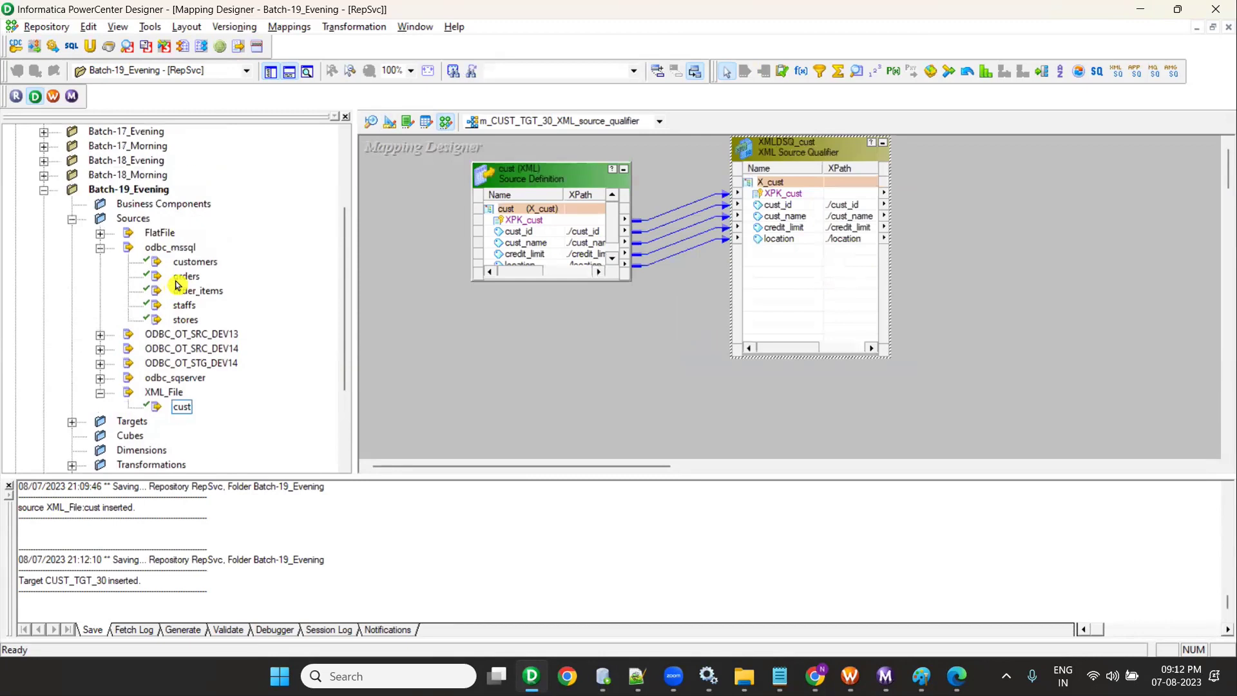
pyautogui.moveTo(185, 277); pyautogui.dragTo(497, 446)
pyautogui.click(289, 71)
pyautogui.moveTo(638, 510); pyautogui.dragTo(817, 390)
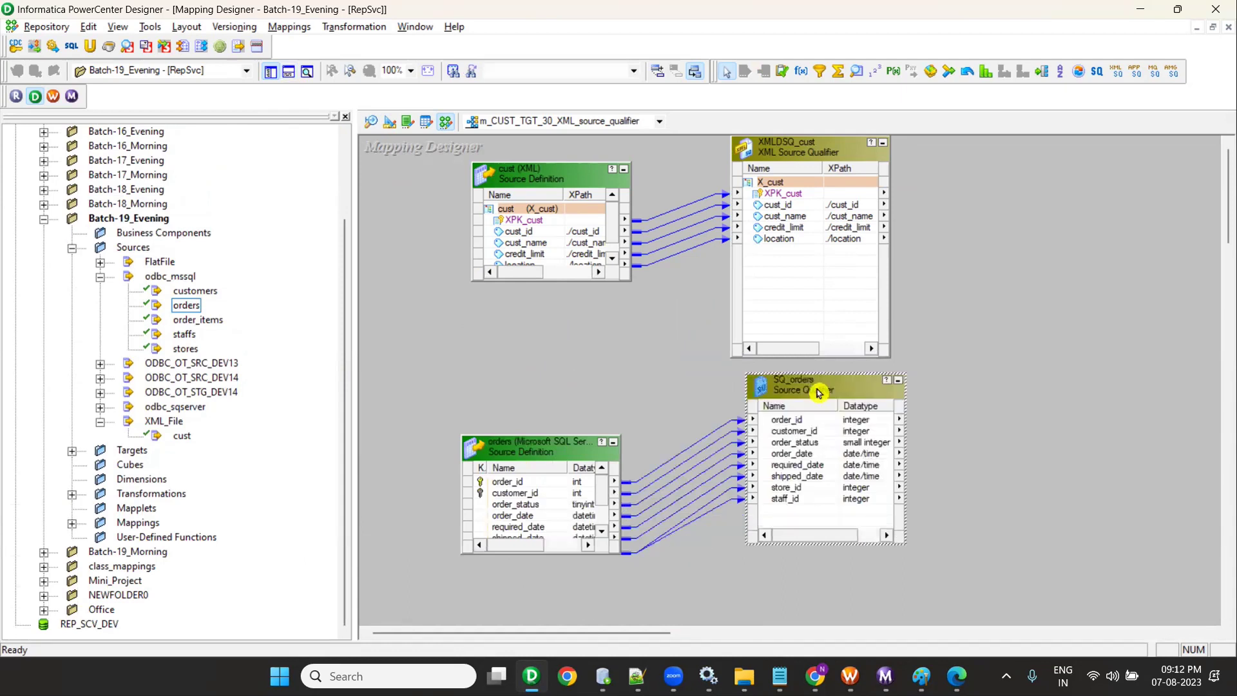
pyautogui.moveTo(794, 158); pyautogui.dragTo(778, 176)
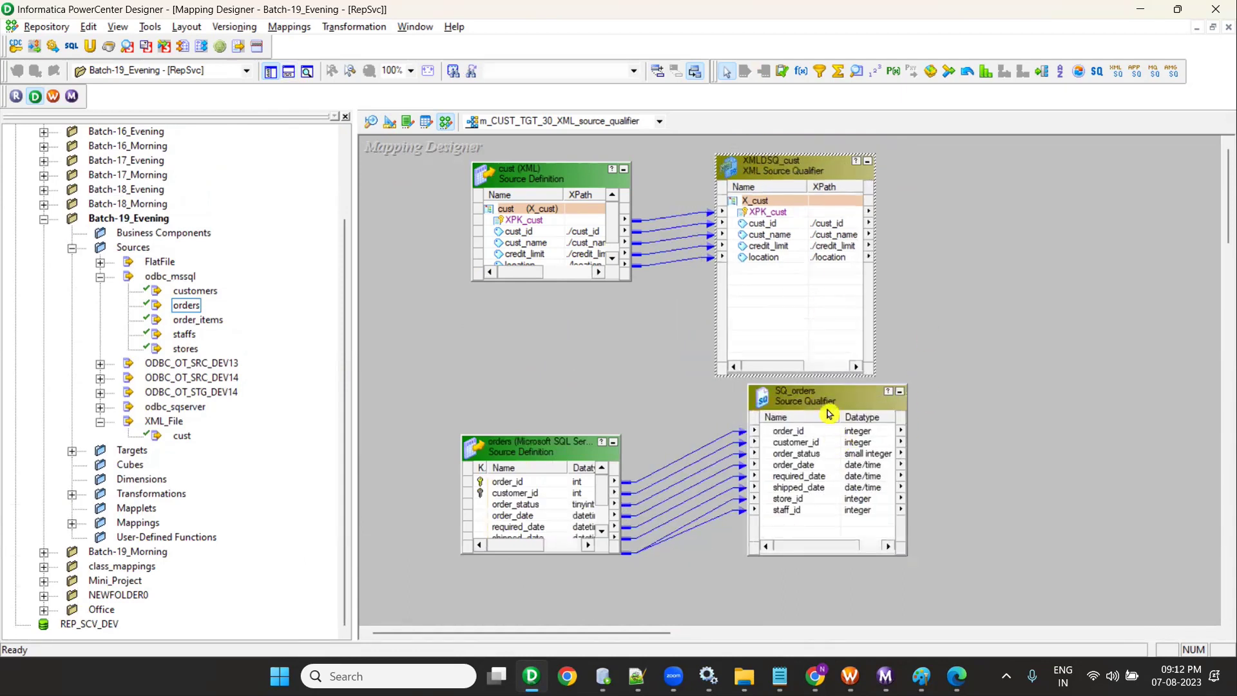
pyautogui.moveTo(829, 409); pyautogui.dragTo(817, 420)
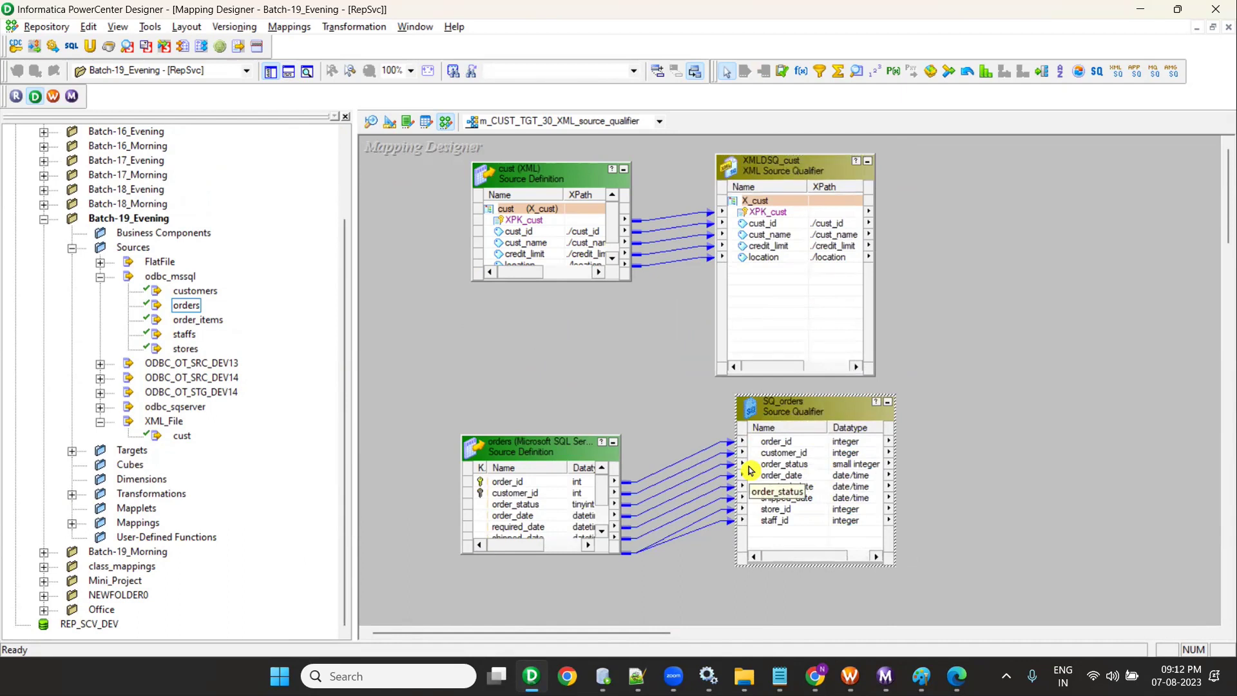
# - Delete the orders source definition and its source qualifier from the mapping
pyautogui.keyDown('ctrl'); pyautogui.click(469, 477); pyautogui.keyUp('ctrl')
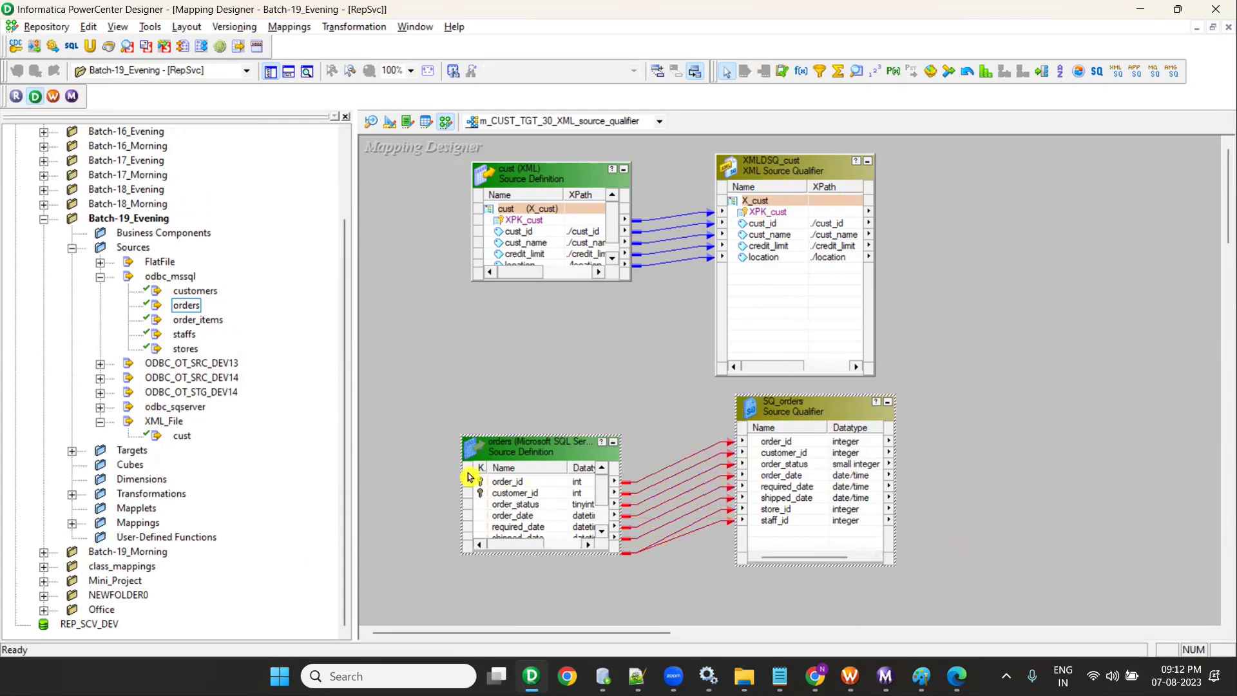
pyautogui.press('Delete')
pyautogui.press('Return')
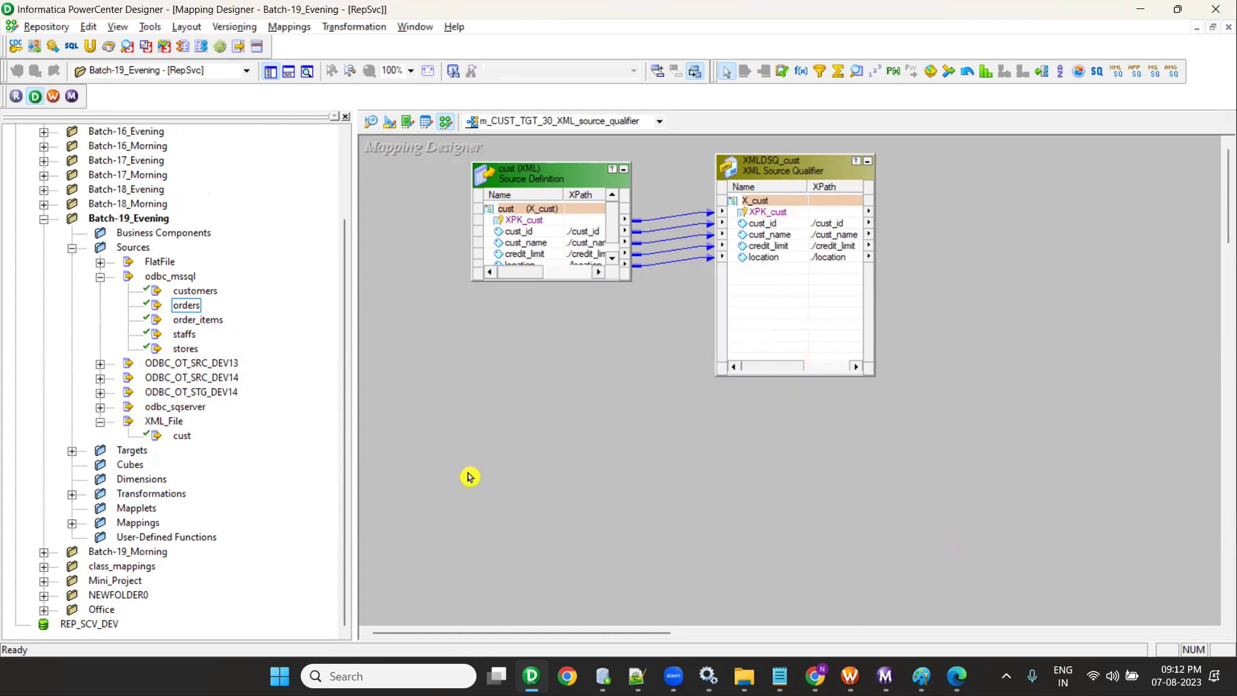
# - Reposition the cust source and its XML source qualifier, and add the CUST_TGT_30 target to the mapping beside them
pyautogui.moveTo(598, 186); pyautogui.dragTo(529, 232)
pyautogui.moveTo(795, 190); pyautogui.dragTo(750, 209)
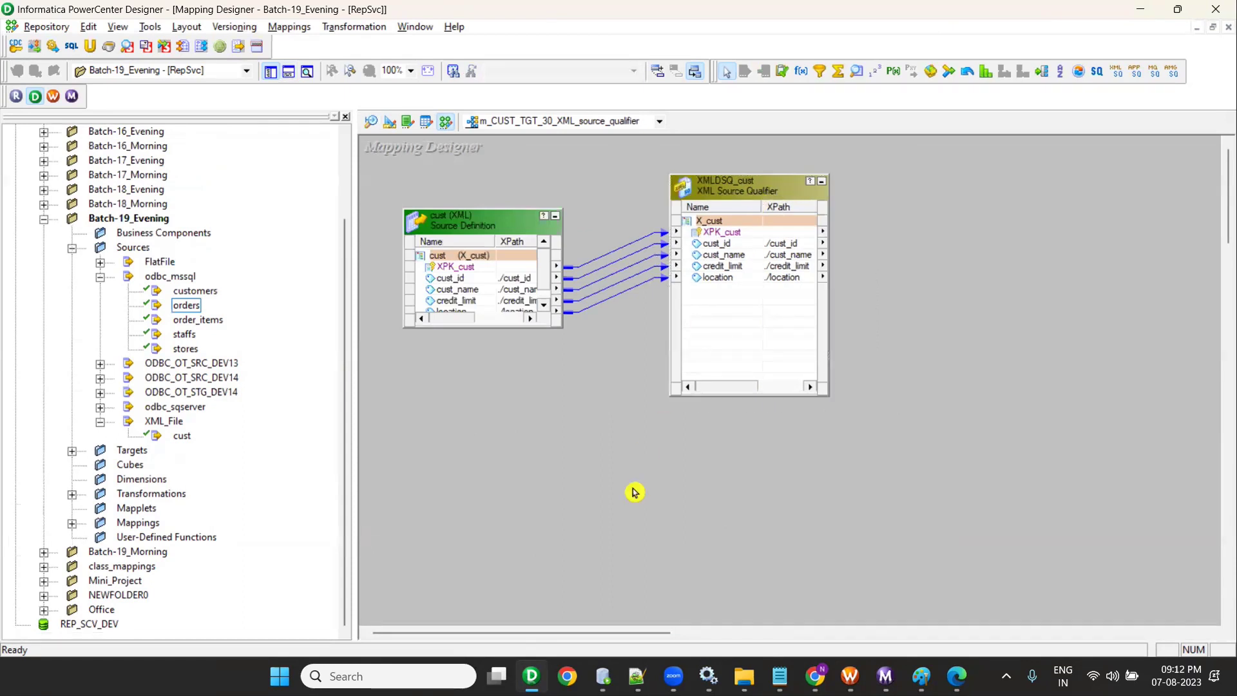
pyautogui.doubleClick(97, 451)
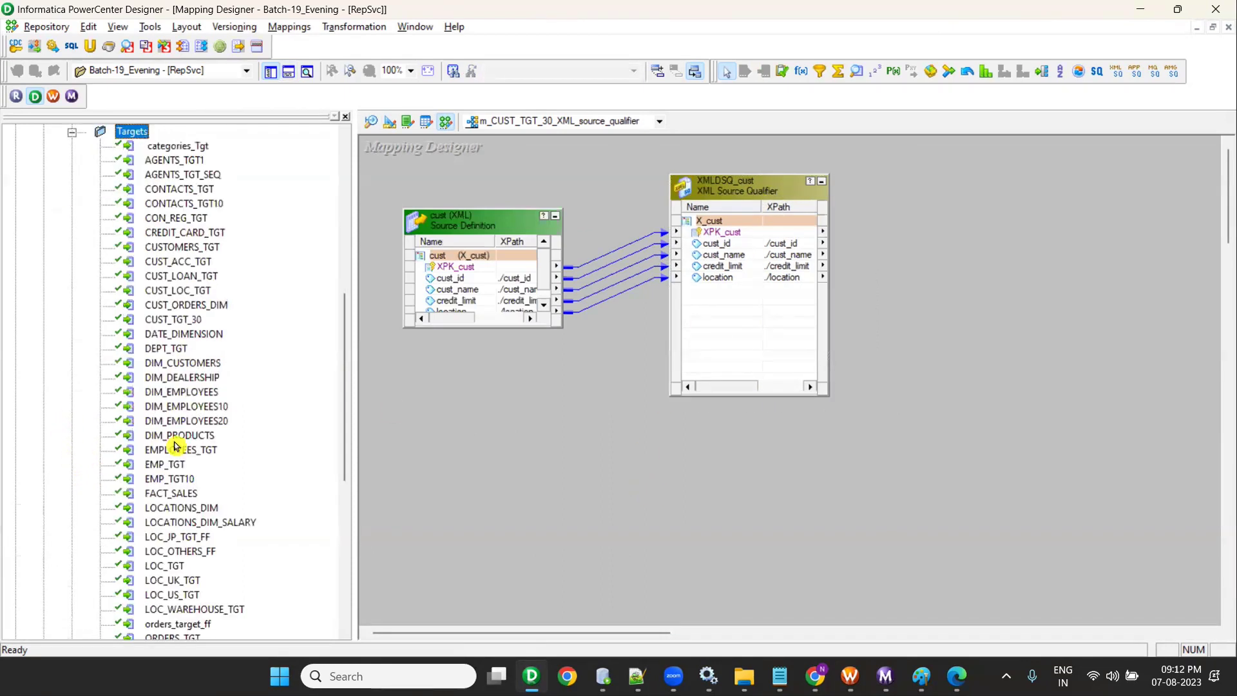
pyautogui.scroll(-5, 174, 444)
pyautogui.scroll(7, 161, 412)
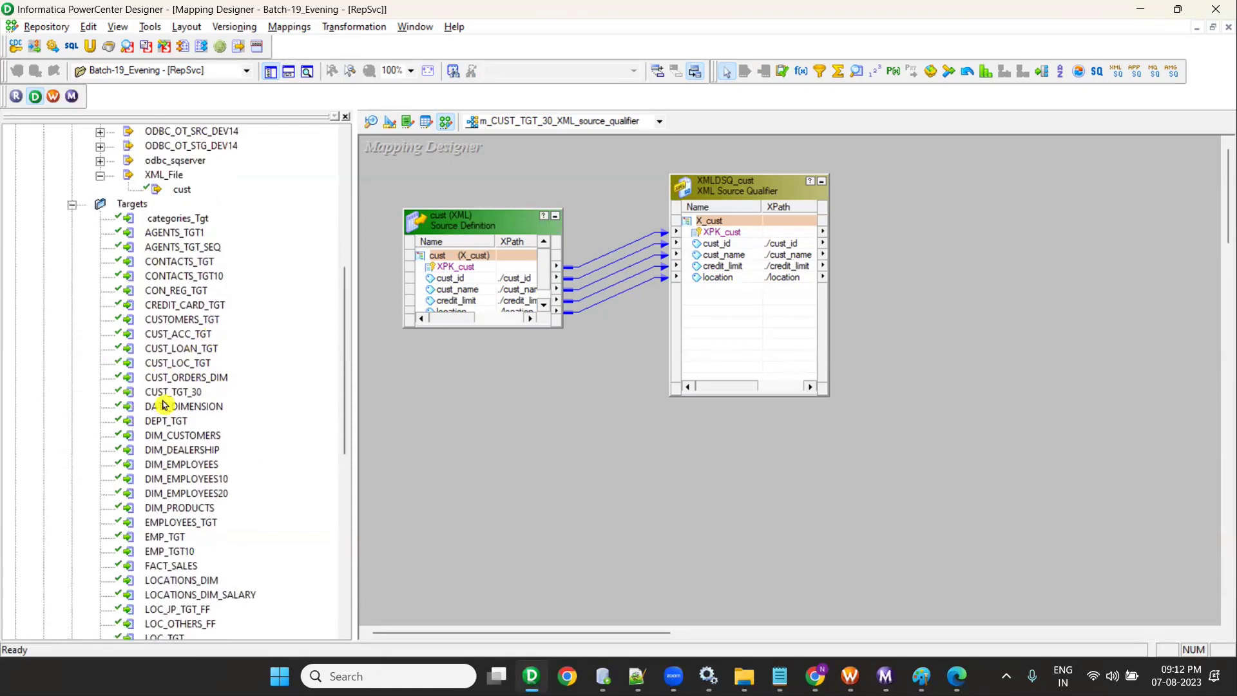
pyautogui.moveTo(168, 391); pyautogui.dragTo(933, 318)
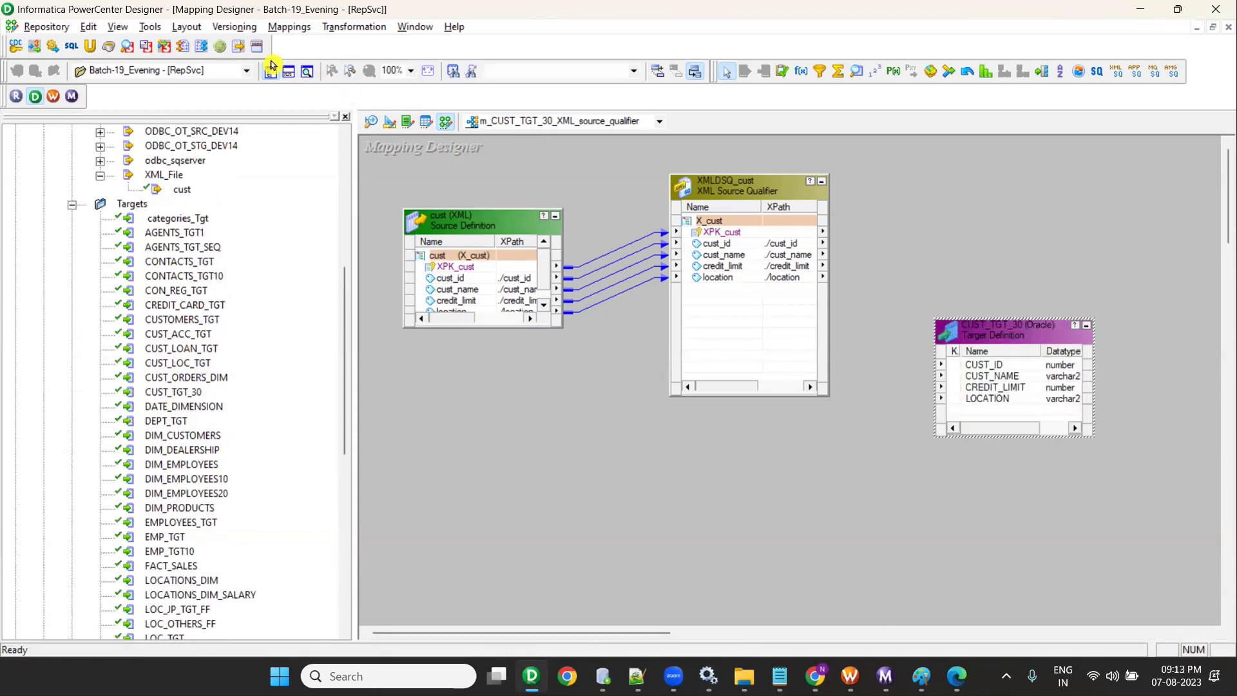
# - Link cust_id, cust_name, credit_limit and location from the XML source qualifier to the matching columns of the CUST_TGT_30 target
pyautogui.click(270, 71)
pyautogui.moveTo(635, 318); pyautogui.dragTo(713, 231)
pyautogui.moveTo(352, 244); pyautogui.dragTo(680, 259)
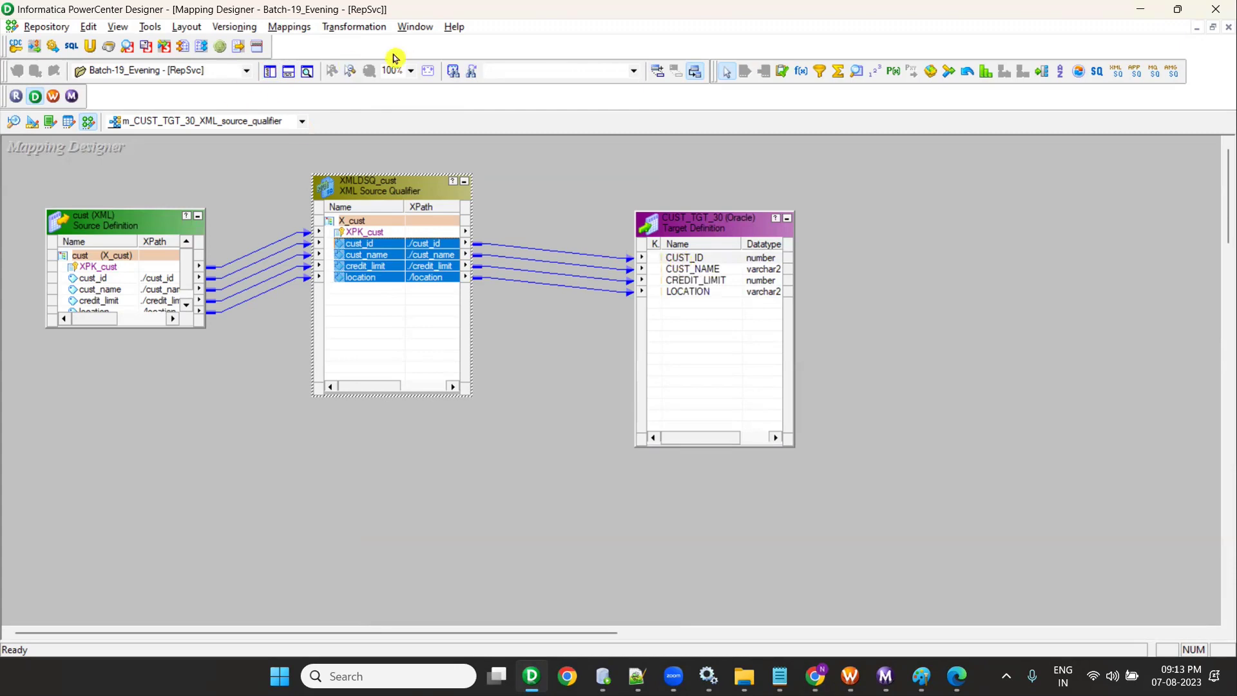
# - Browse the XML transformation types available for creation, including XML Source Qualifier and XML Generator, and cancel without creating one
pyautogui.click(349, 27)
pyautogui.click(365, 76)
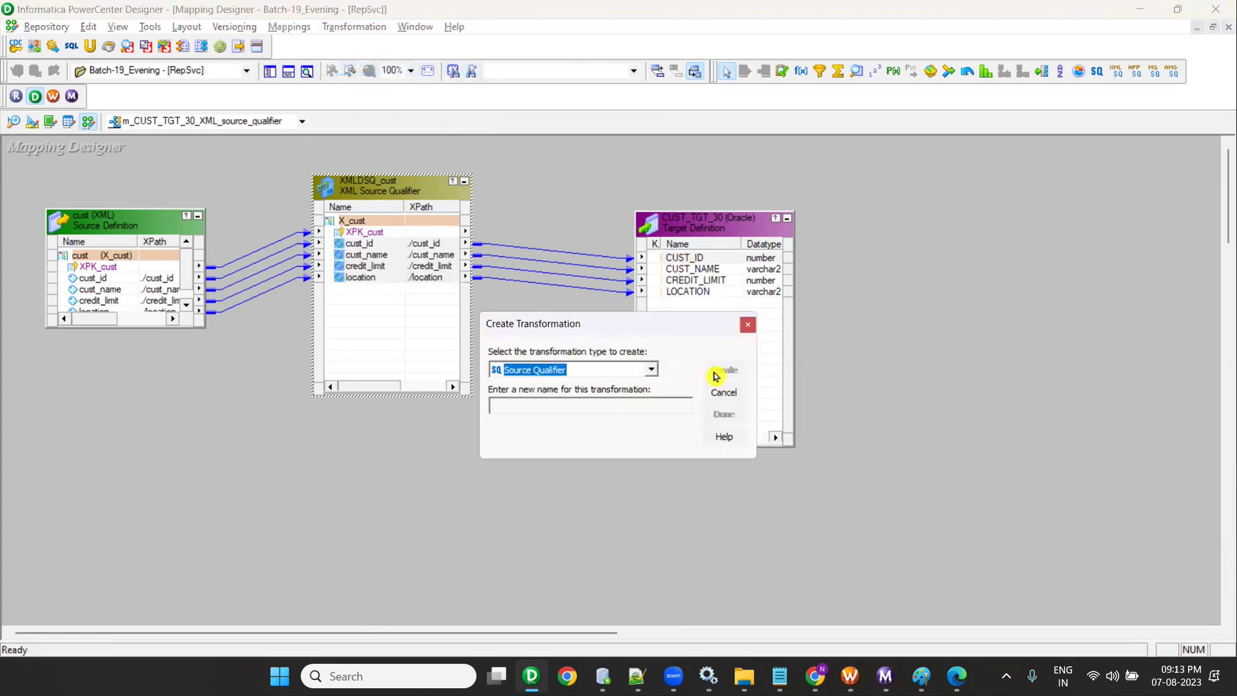
pyautogui.scroll(-8, 576, 379)
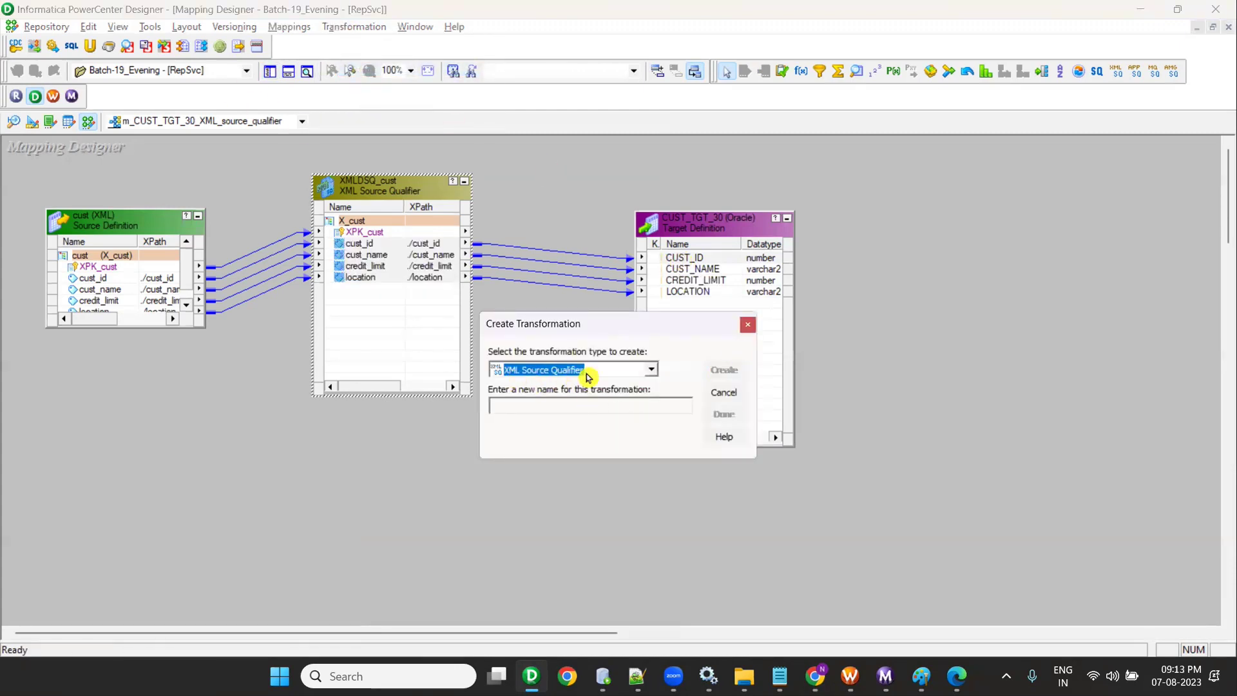
pyautogui.scroll(-1, 596, 383)
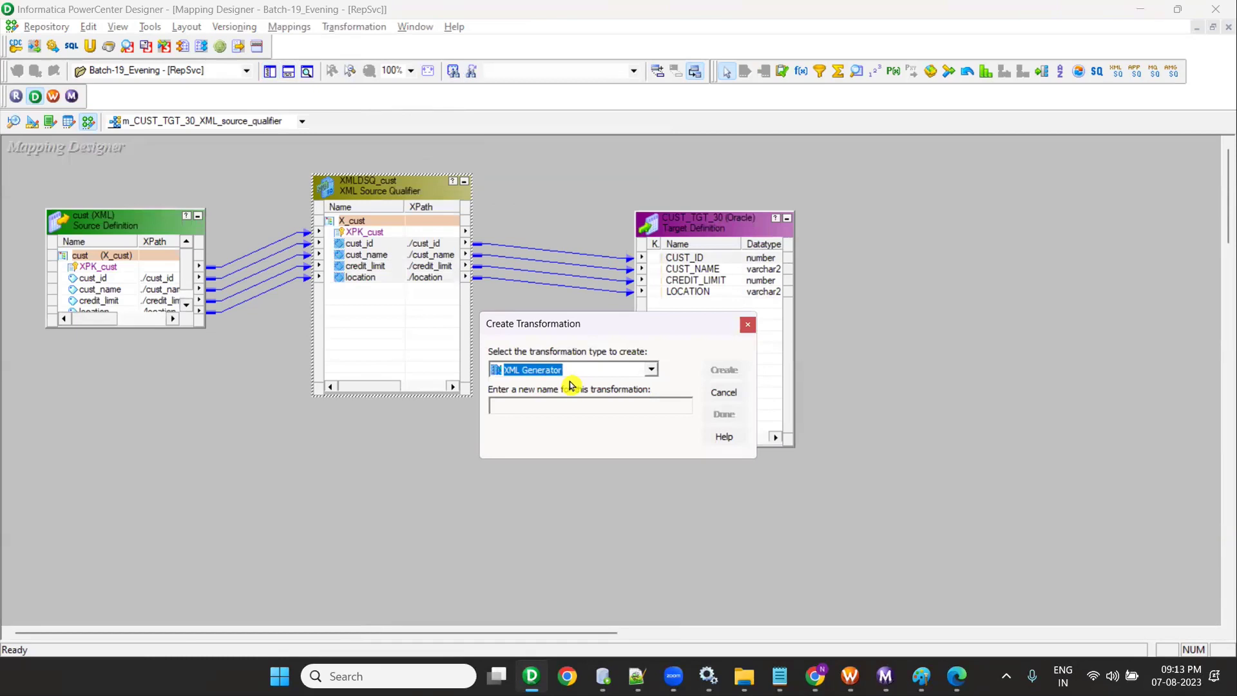
pyautogui.scroll(-1, 569, 384)
pyautogui.click(731, 391)
# - Save the mapping to the repository
pyautogui.hotkey('ctrl', 's')
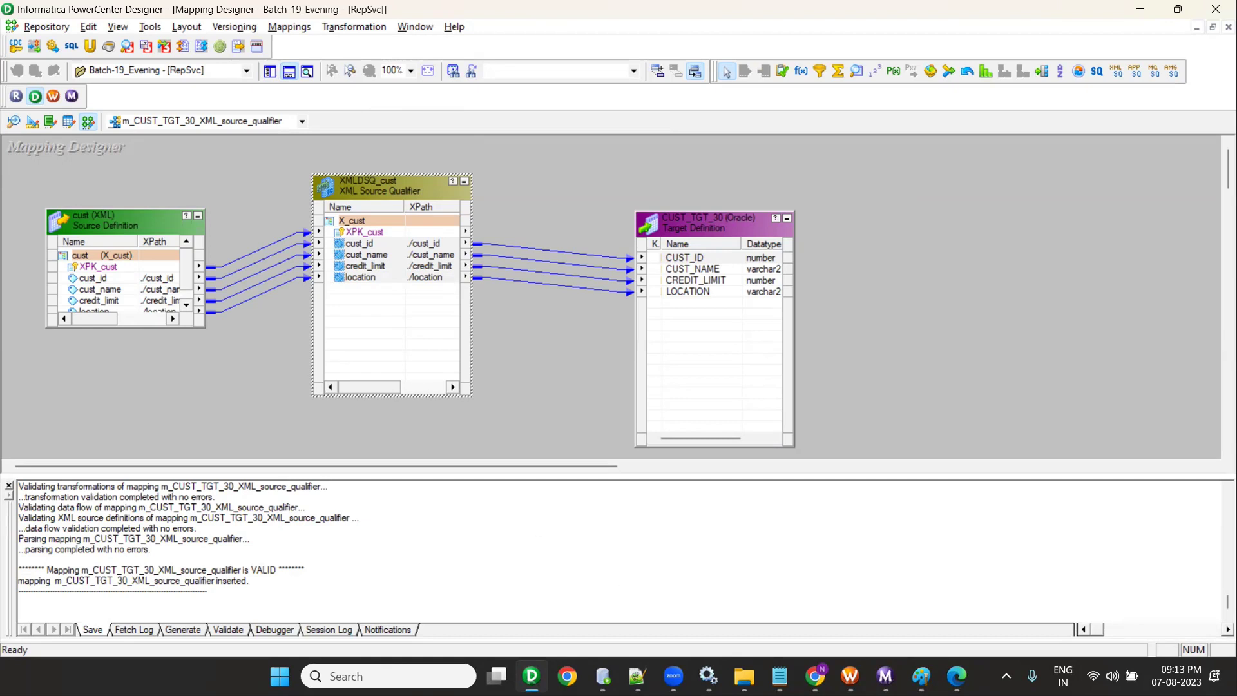
# - Review the XML source qualifier mapping steps in the new 307.txt notes in Notepad++, and return to PowerCenter Designer
pyautogui.hotkey('alt', 'Tab')
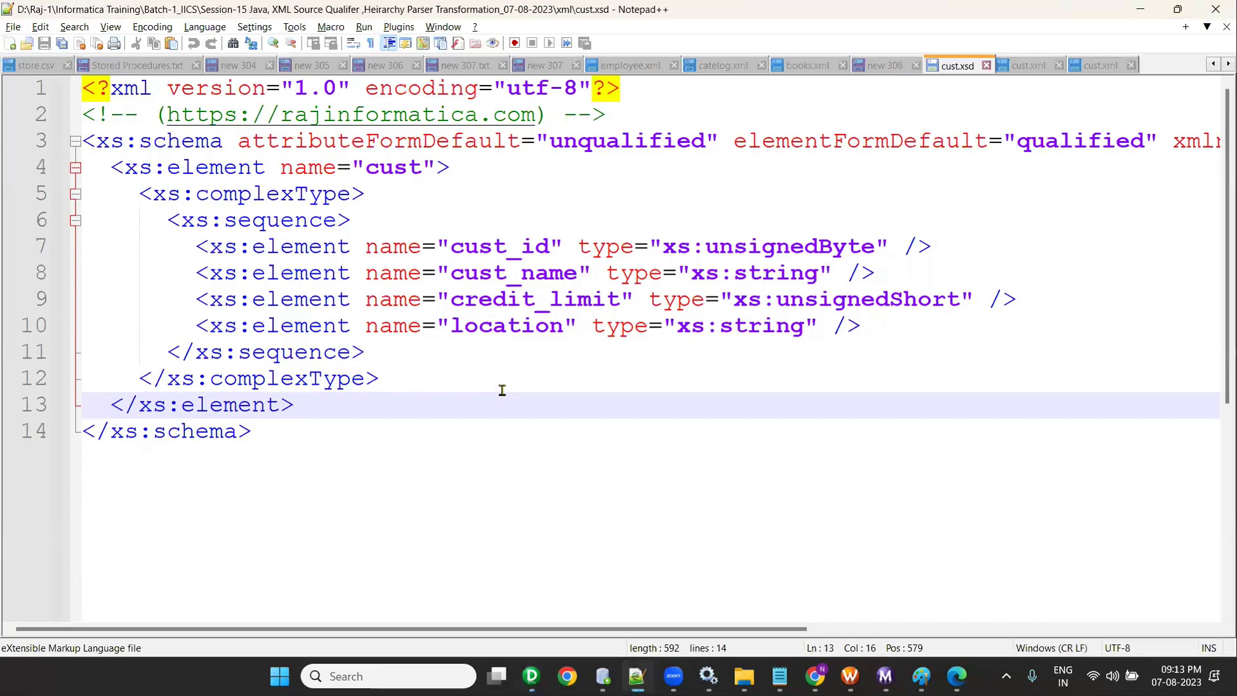
pyautogui.click(469, 65)
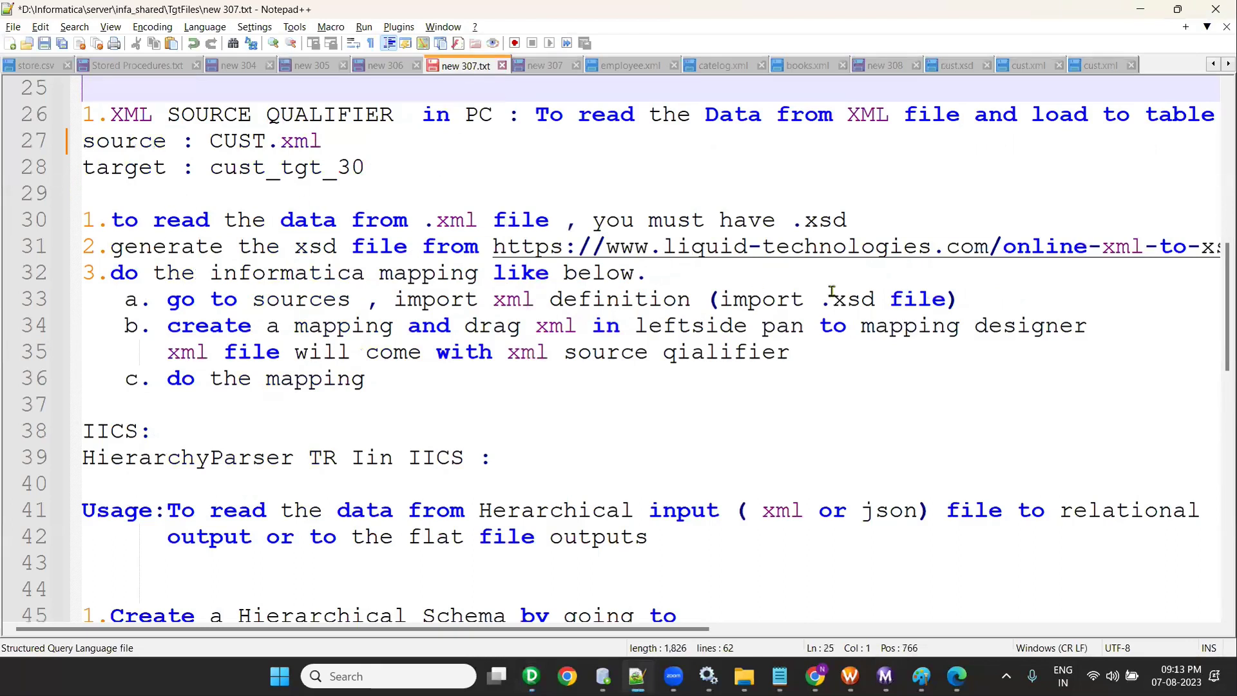
pyautogui.moveTo(393, 299); pyautogui.dragTo(684, 299)
pyautogui.moveTo(166, 325); pyautogui.dragTo(864, 326)
pyautogui.click(864, 325)
pyautogui.scroll(-2, 232, 217)
pyautogui.moveTo(182, 194); pyautogui.dragTo(719, 194)
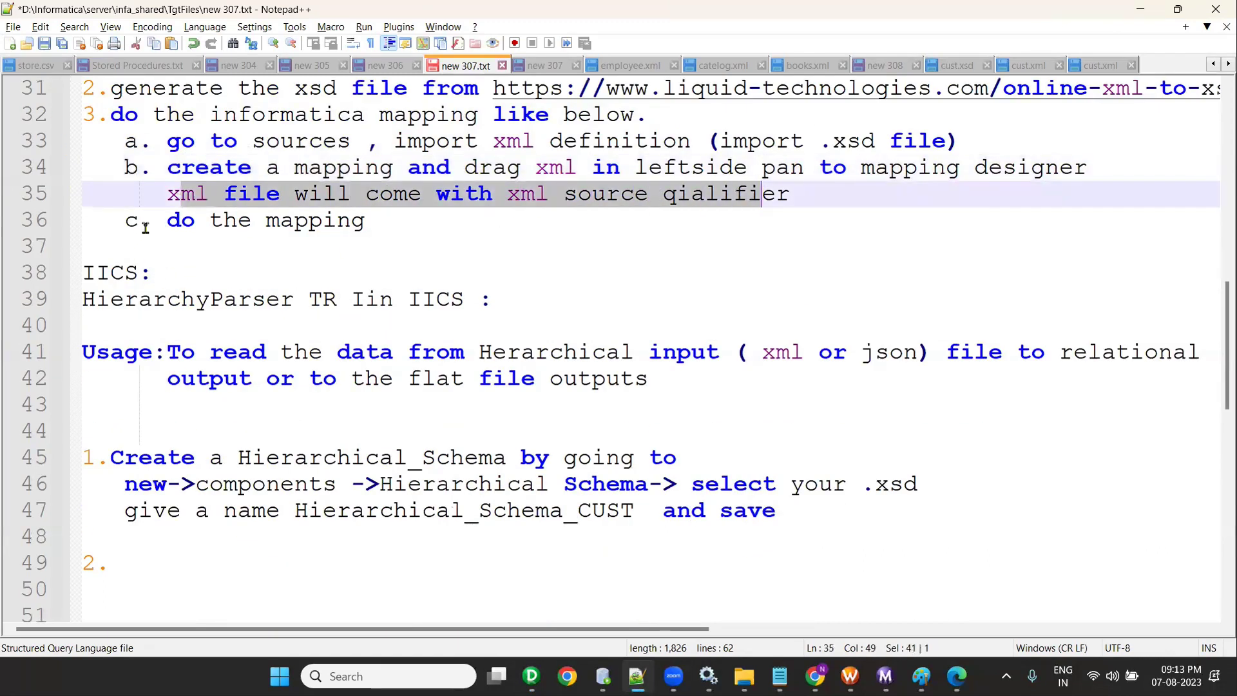
pyautogui.moveTo(150, 226); pyautogui.dragTo(380, 222)
pyautogui.hotkey('alt', 'Tab')
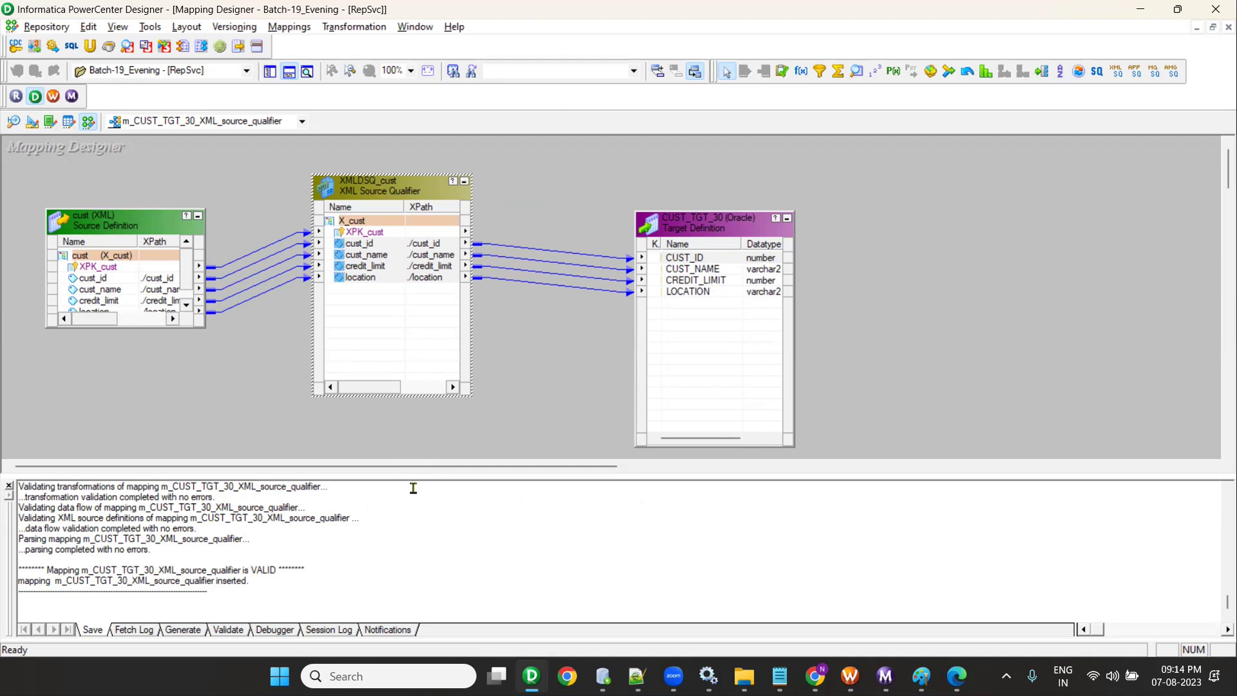
# - Unlink the CUST_TGT_30 target and add a Filter transformation fed by cust_id, cust_name, credit_limit and location from the XML source qualifier
pyautogui.moveTo(776, 222); pyautogui.dragTo(878, 226)
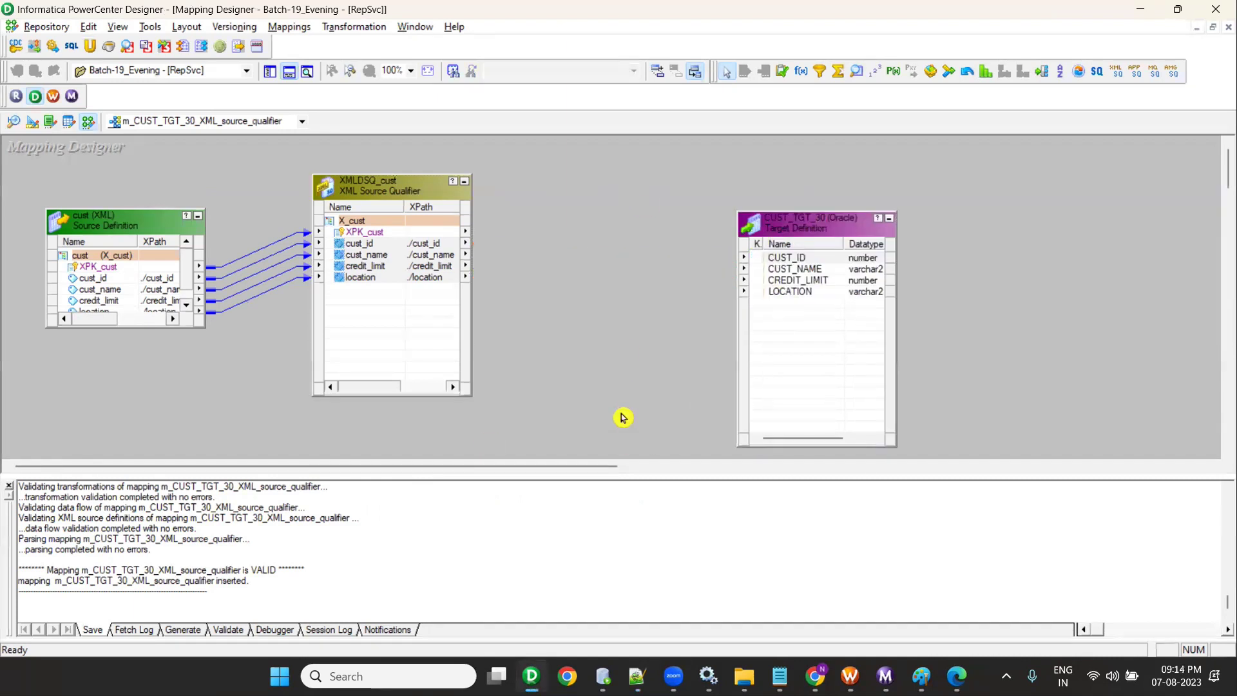
pyautogui.moveTo(531, 224); pyautogui.dragTo(667, 372)
pyautogui.click(819, 71)
pyautogui.click(545, 215)
pyautogui.moveTo(348, 284); pyautogui.dragTo(577, 320)
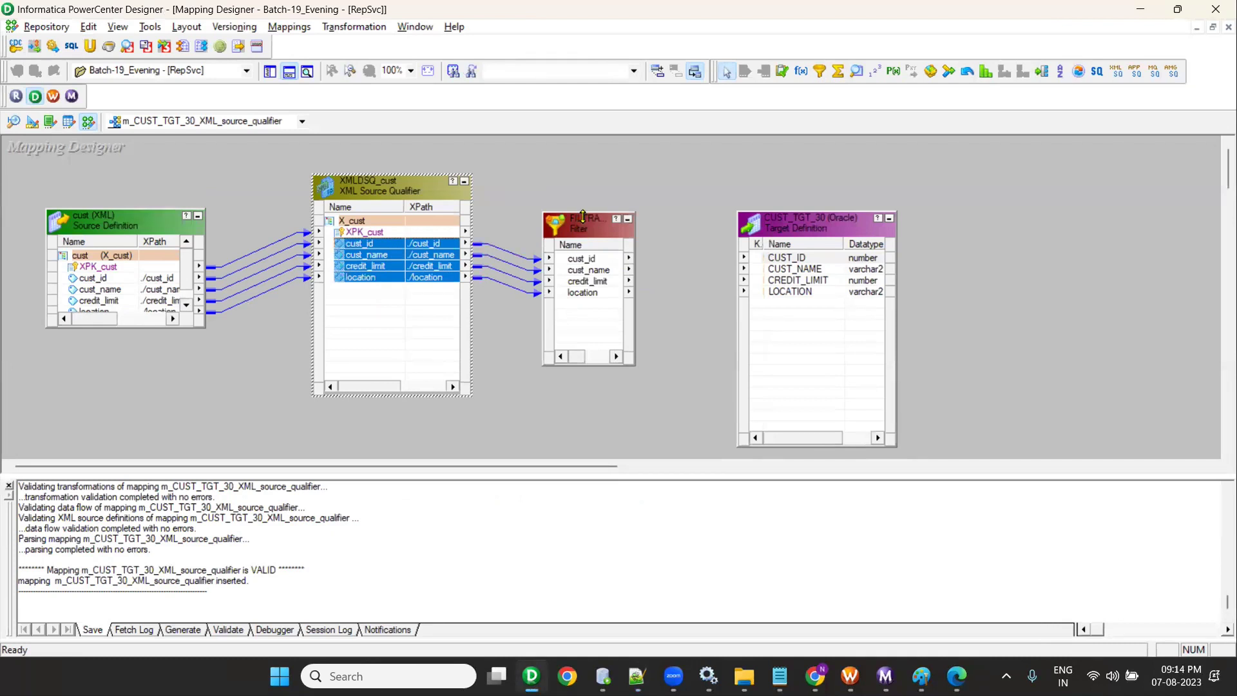
# - Widen the Filter, spread out the other mapping objects around it, and delete the Filter from the mapping
pyautogui.moveTo(582, 215); pyautogui.dragTo(583, 175)
pyautogui.moveTo(787, 233); pyautogui.dragTo(948, 200)
pyautogui.moveTo(634, 196); pyautogui.dragTo(813, 199)
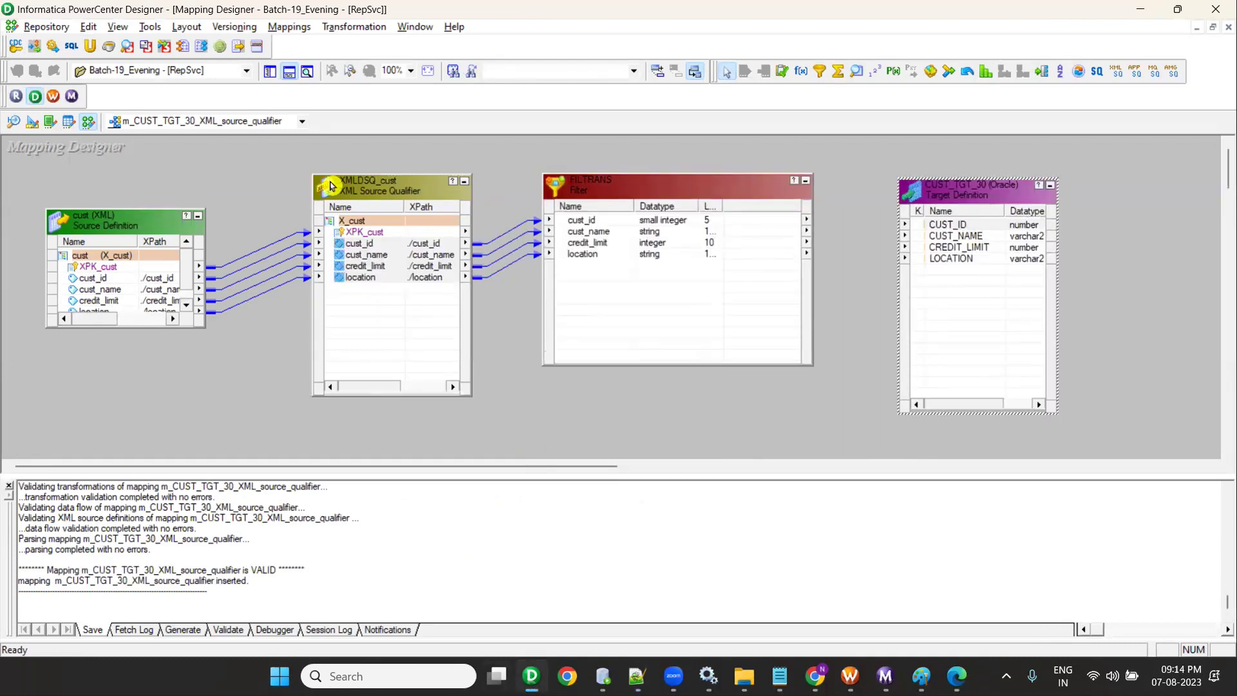
pyautogui.moveTo(106, 226); pyautogui.dragTo(86, 240)
pyautogui.moveTo(358, 193); pyautogui.dragTo(308, 210)
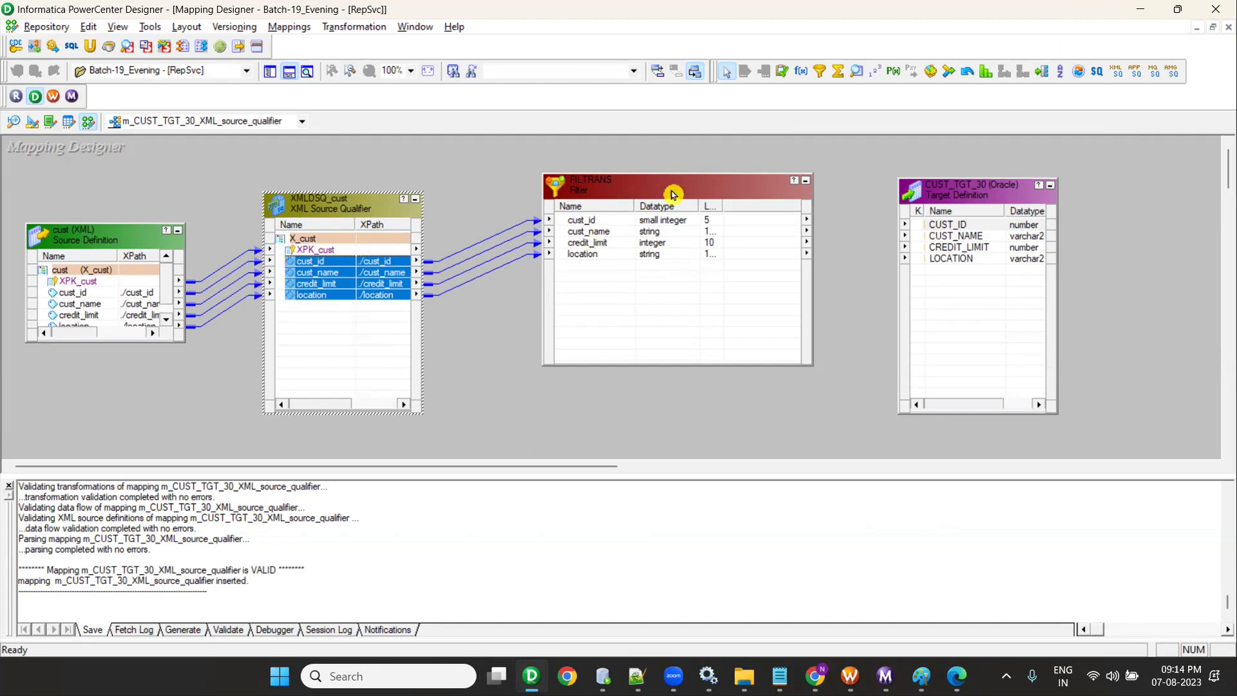
pyautogui.moveTo(671, 193); pyautogui.dragTo(662, 214)
pyautogui.press('Delete')
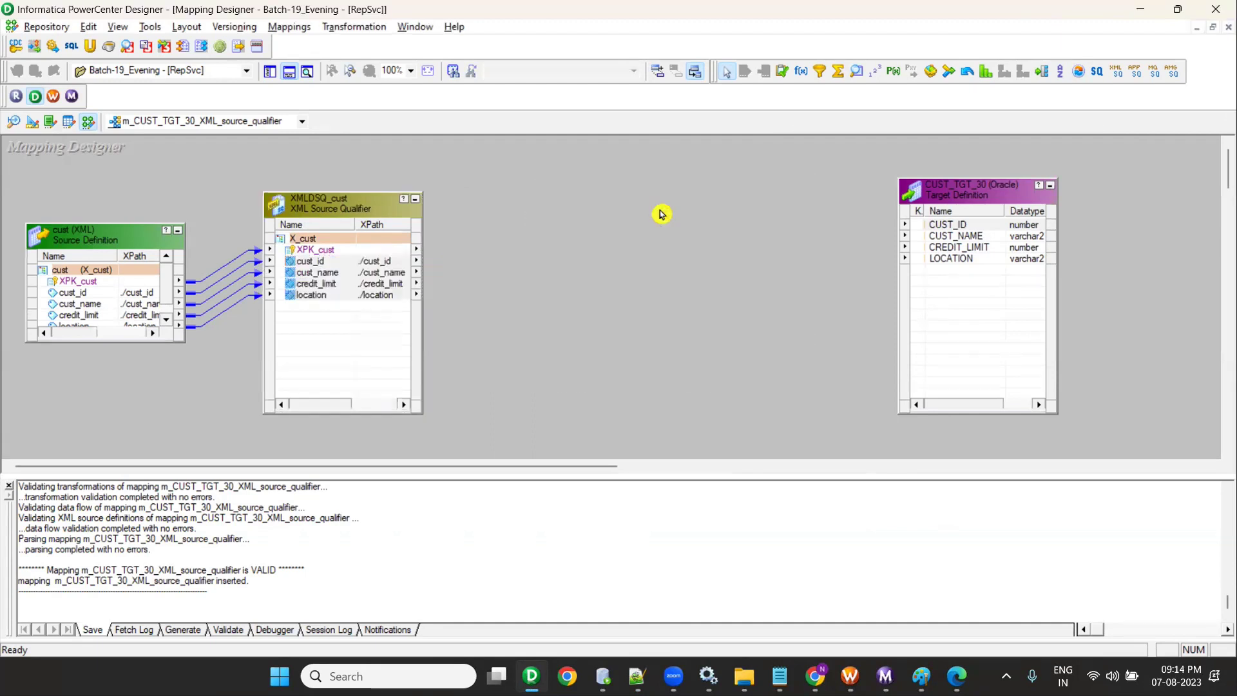
# - Link the XML source qualifier's four customer ports directly to CUST_TGT_30, move the target closer, and save the mapping
pyautogui.moveTo(316, 266); pyautogui.dragTo(932, 228)
pyautogui.moveTo(961, 197); pyautogui.dragTo(856, 218)
pyautogui.hotkey('ctrl', 's')
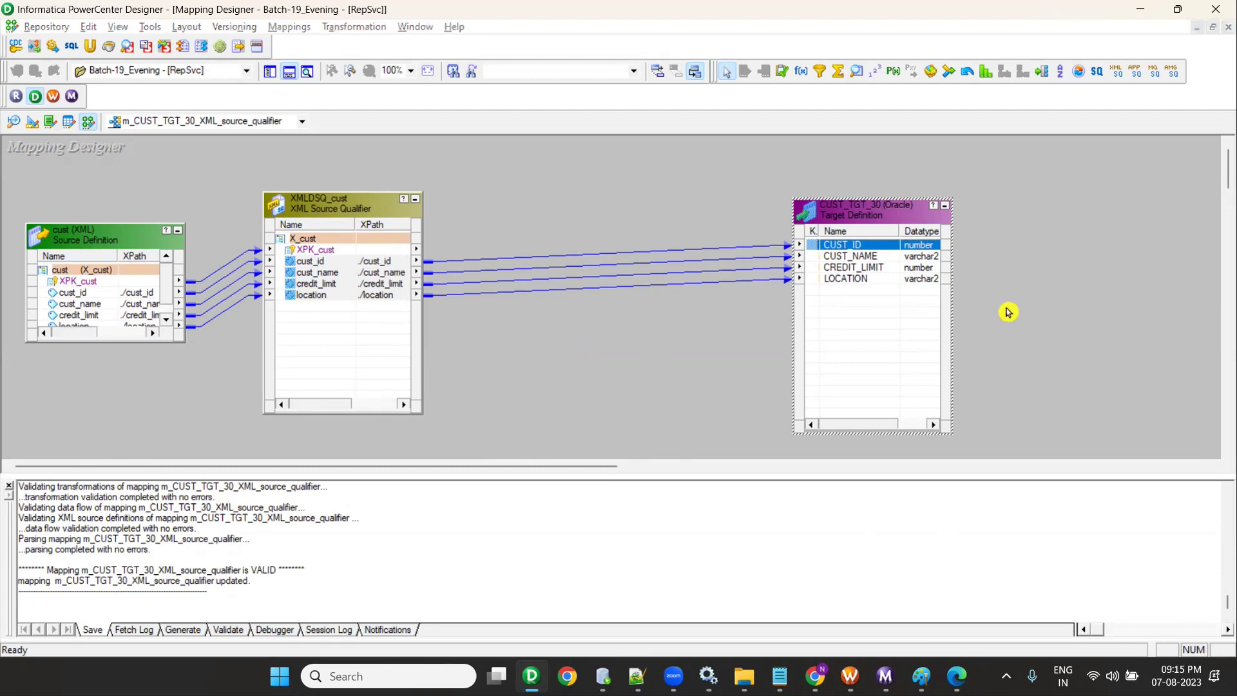
# - Delete all objects from the m_CUST_TGT_30_XML_source_qualifier mapping
pyautogui.hotkey('alt', 'Tab')
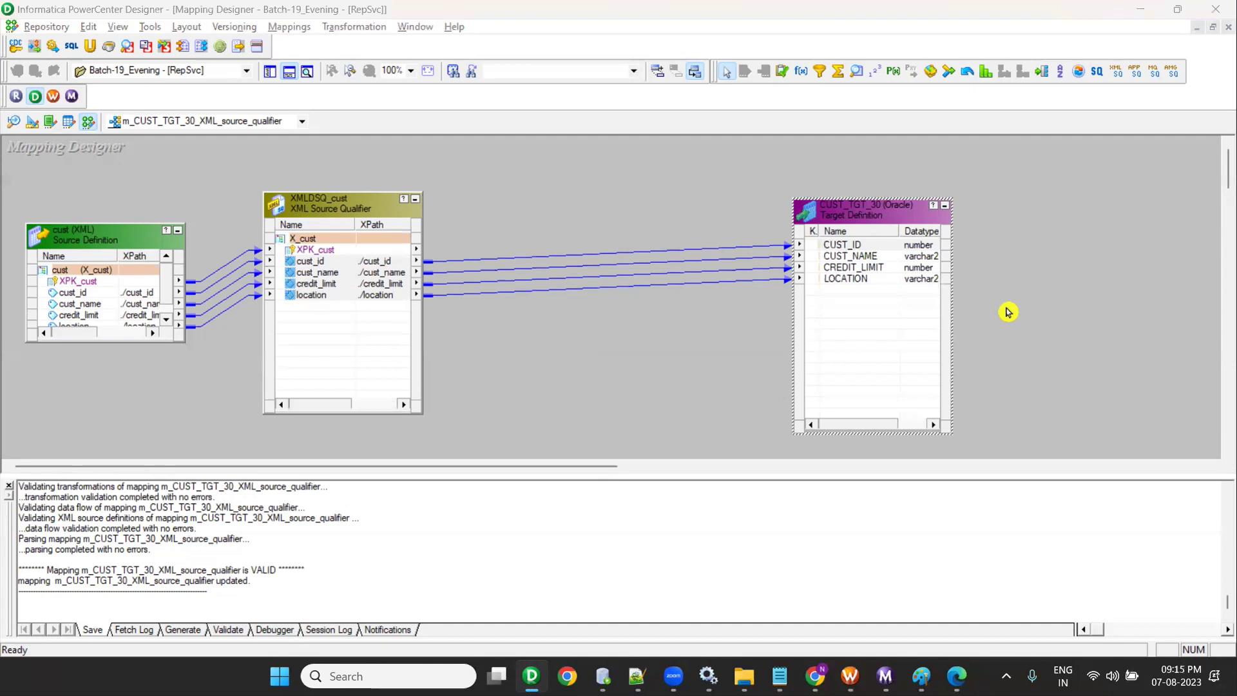
pyautogui.click(696, 227)
pyautogui.hotkey('ctrl', 'a')
pyautogui.press('Delete')
pyautogui.press('Return')
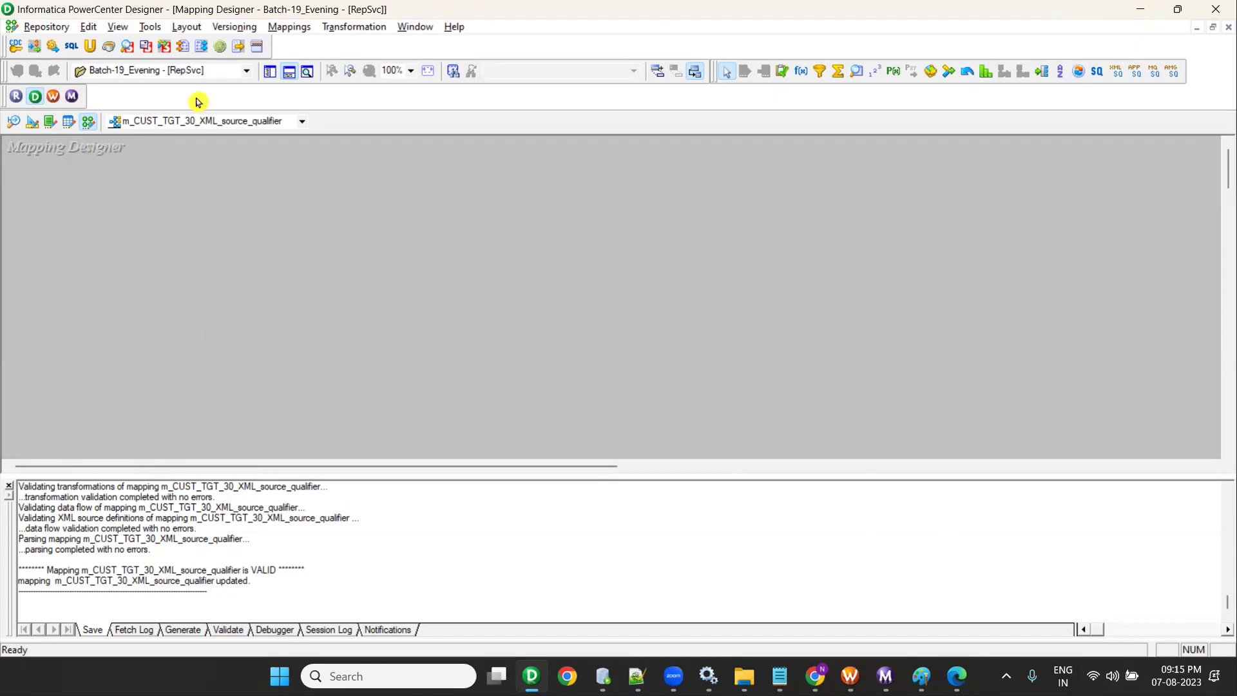
# - Show the repository navigator and review the cust source and CUST_TGT_30 target definitions in the Source Analyzer and Target Designer
pyautogui.click(270, 71)
pyautogui.click(371, 122)
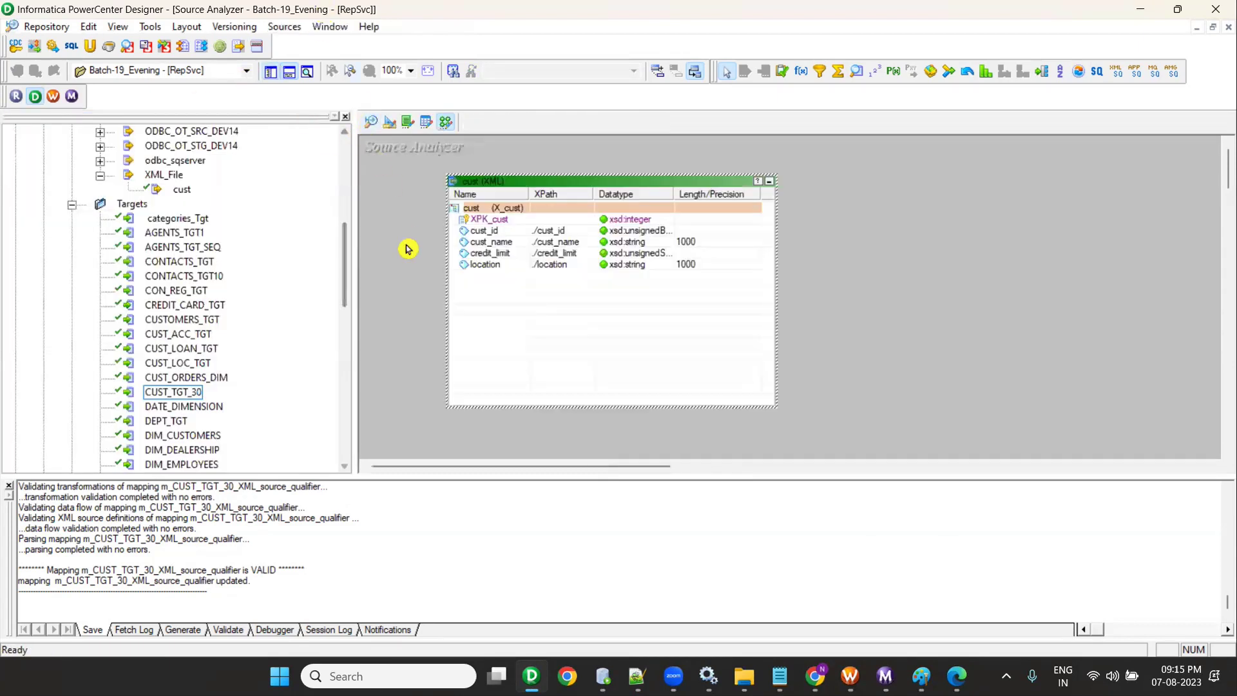
pyautogui.click(390, 122)
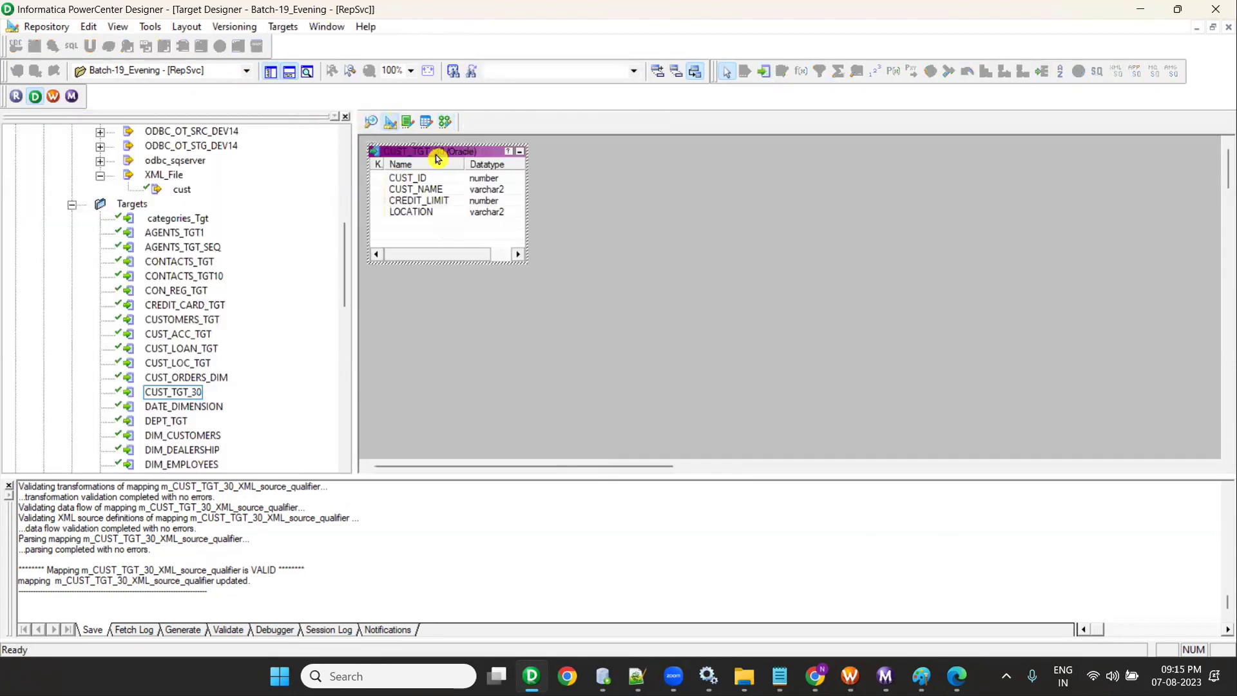
pyautogui.click(445, 122)
pyautogui.scroll(4, 197, 321)
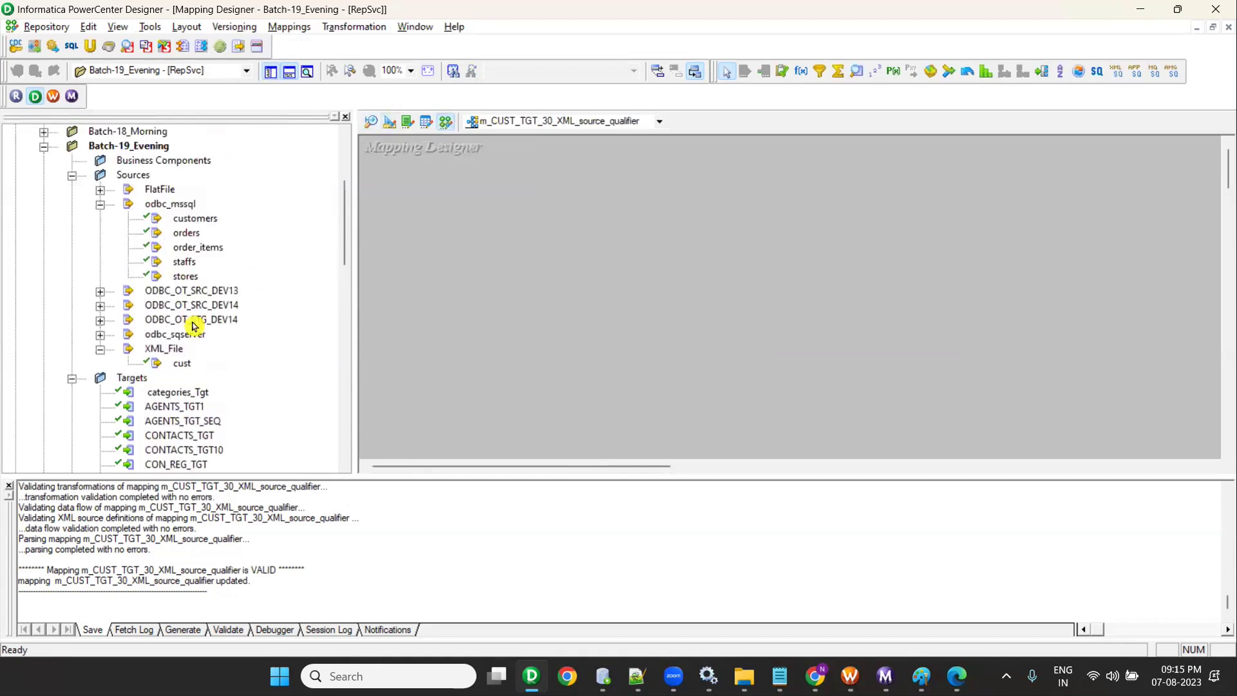
# - Tidy the Batch-19_Evening folder tree and add the cust source from XML_File to the empty mapping
pyautogui.click(373, 124)
pyautogui.click(100, 349)
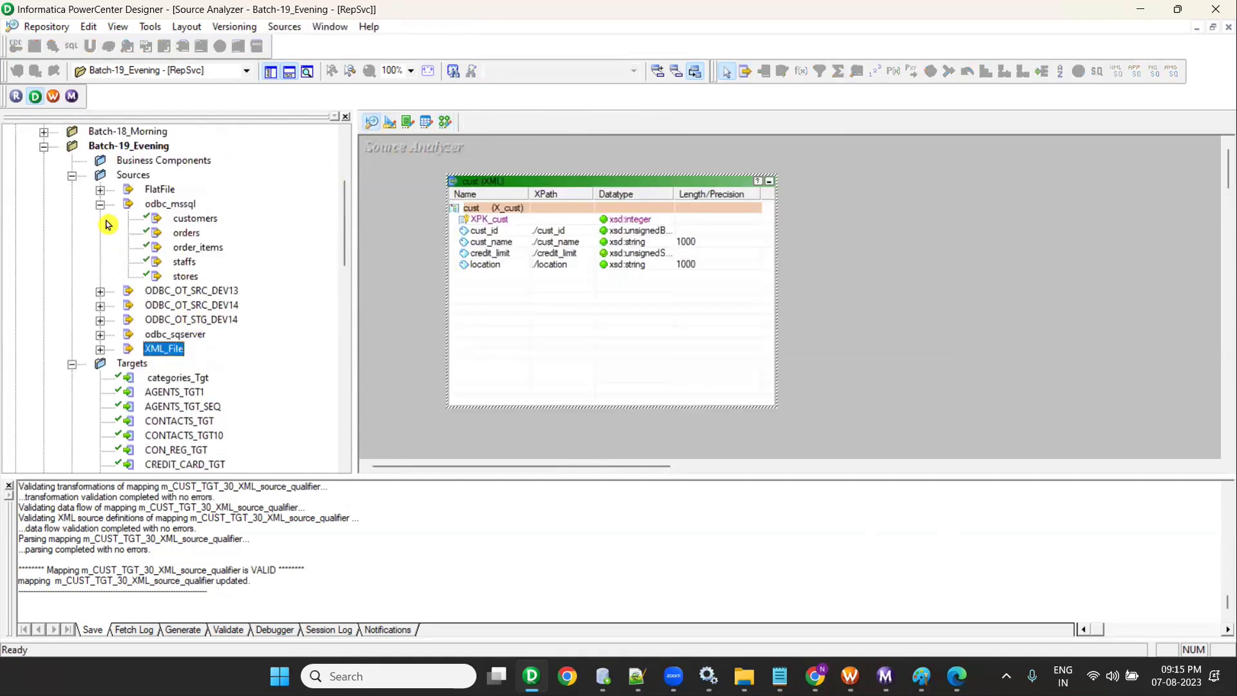
pyautogui.click(72, 175)
pyautogui.click(72, 189)
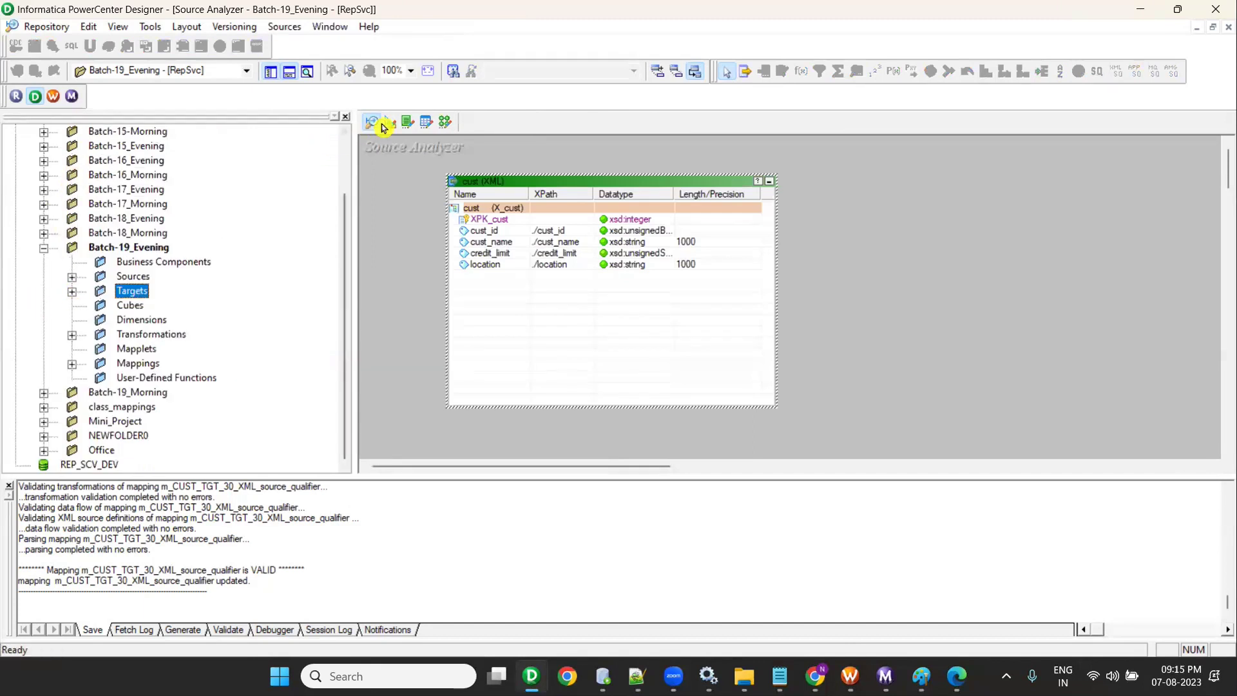
pyautogui.click(72, 277)
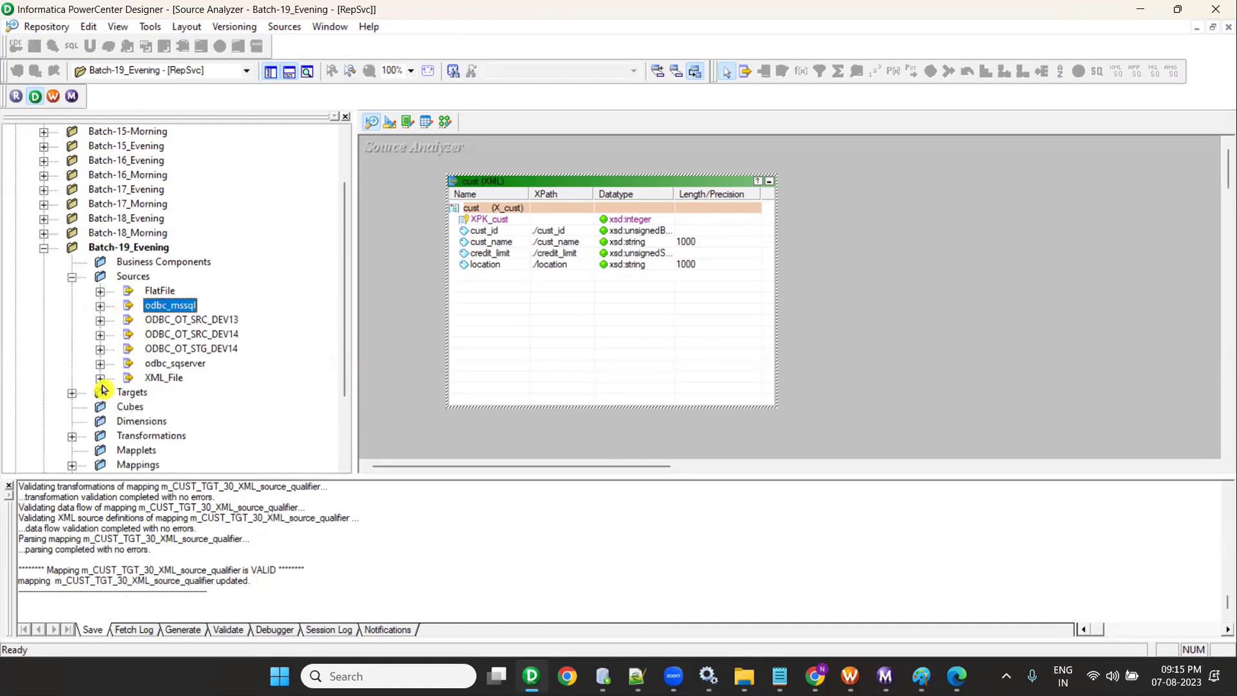
pyautogui.click(100, 392)
pyautogui.click(100, 377)
pyautogui.click(444, 125)
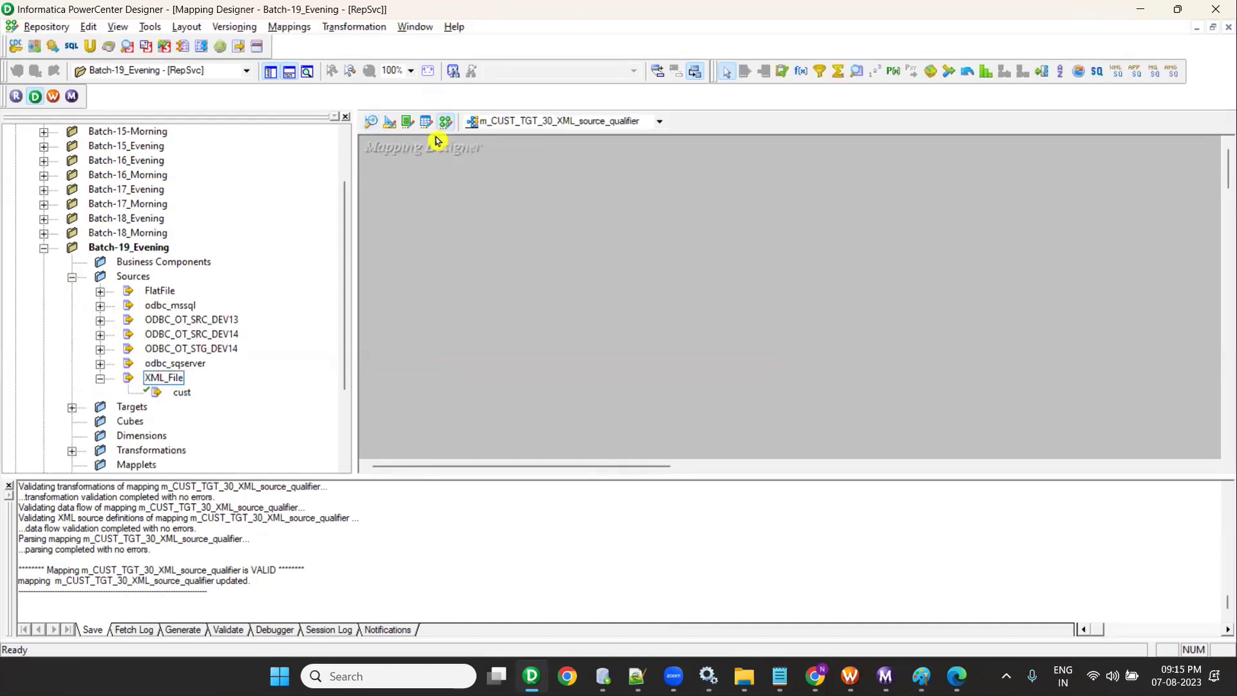
pyautogui.moveTo(182, 392); pyautogui.dragTo(587, 250)
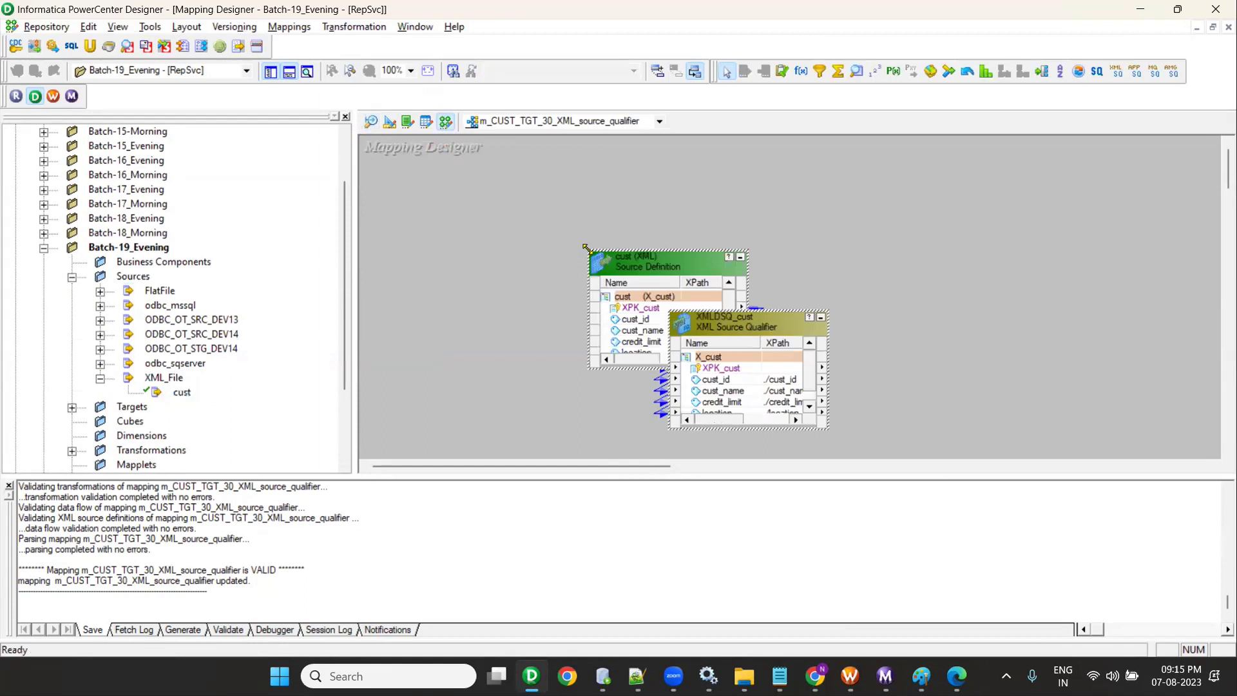
# - Arrange all mapping objects as icons and select the XMLDSQ_cust source qualifier
pyautogui.rightClick(566, 206)
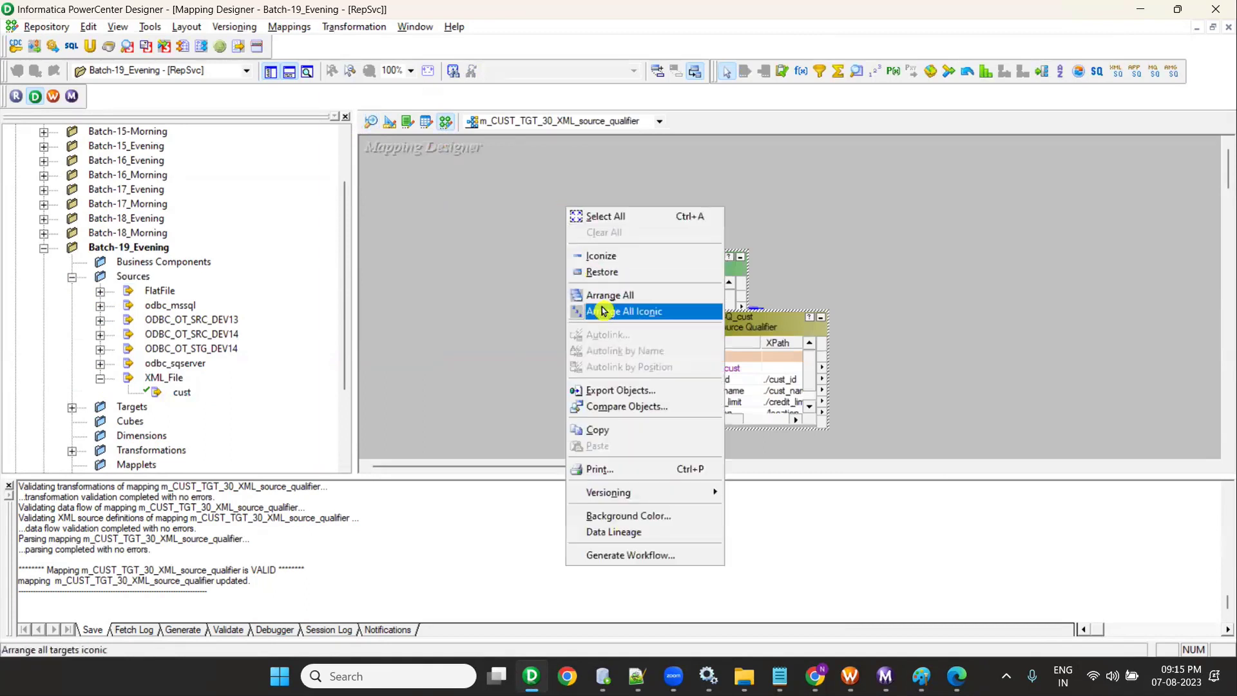
pyautogui.click(605, 313)
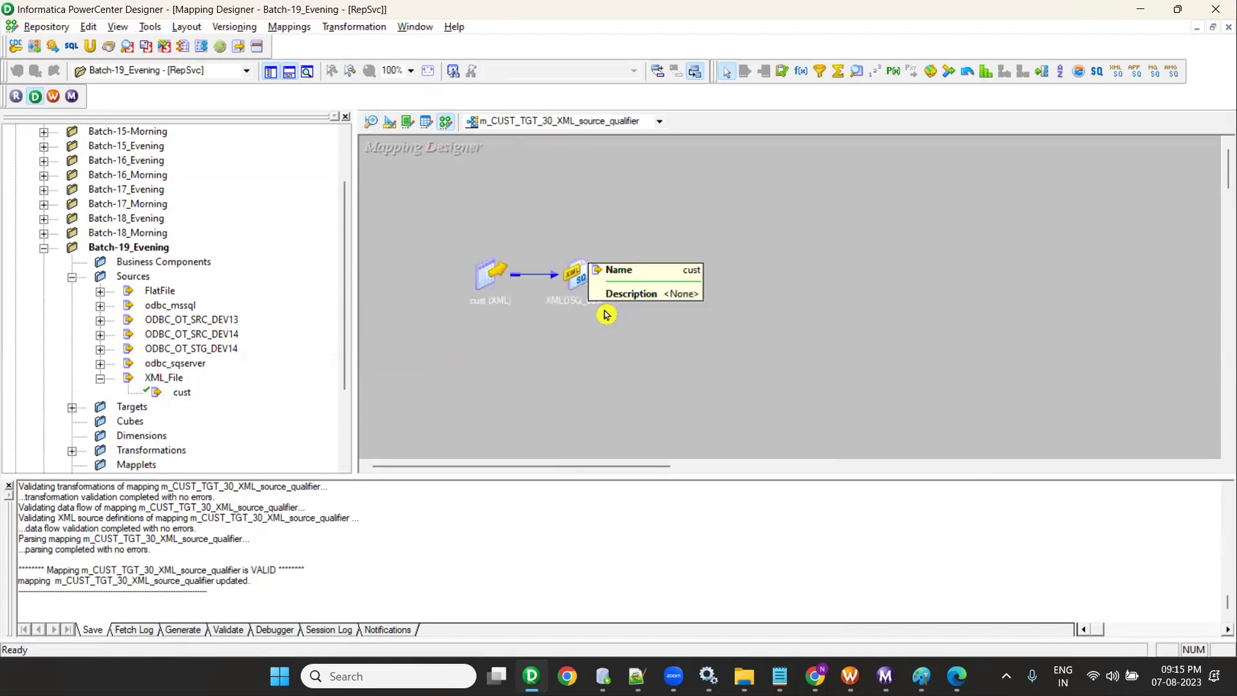
pyautogui.click(577, 283)
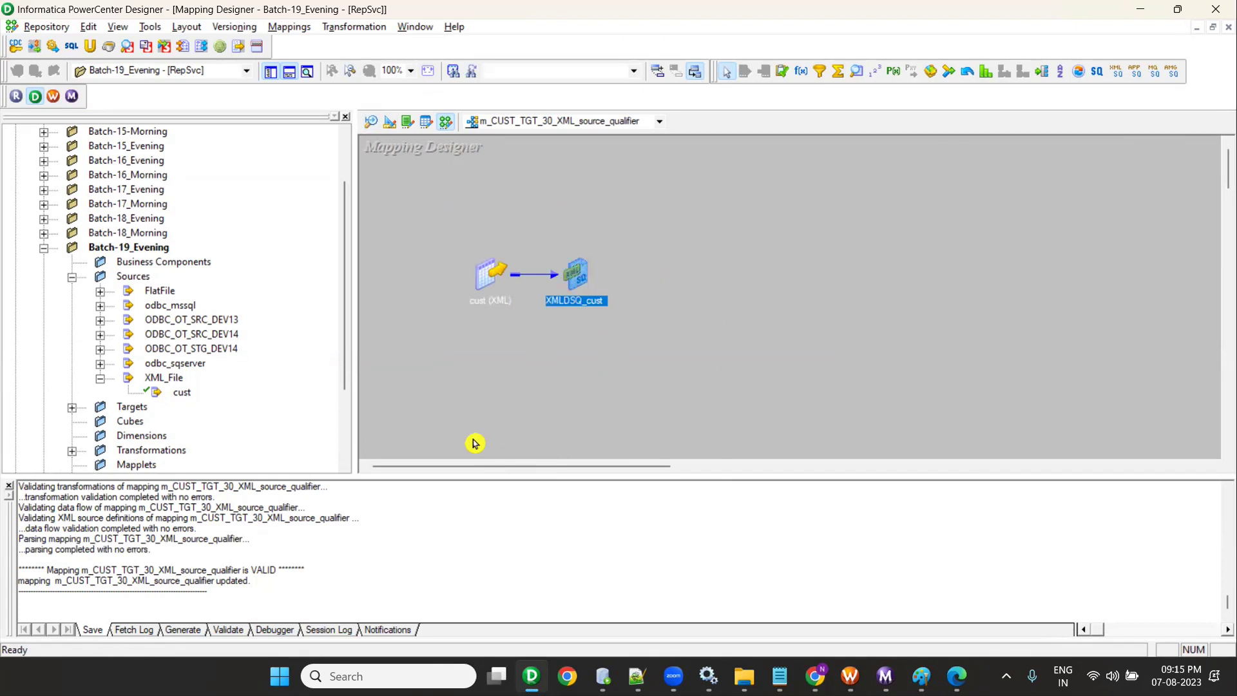
# - Try to create another XML Source Qualifier transformation, first named xml and then xmls, and cancel the creation
pyautogui.click(361, 27)
pyautogui.click(395, 71)
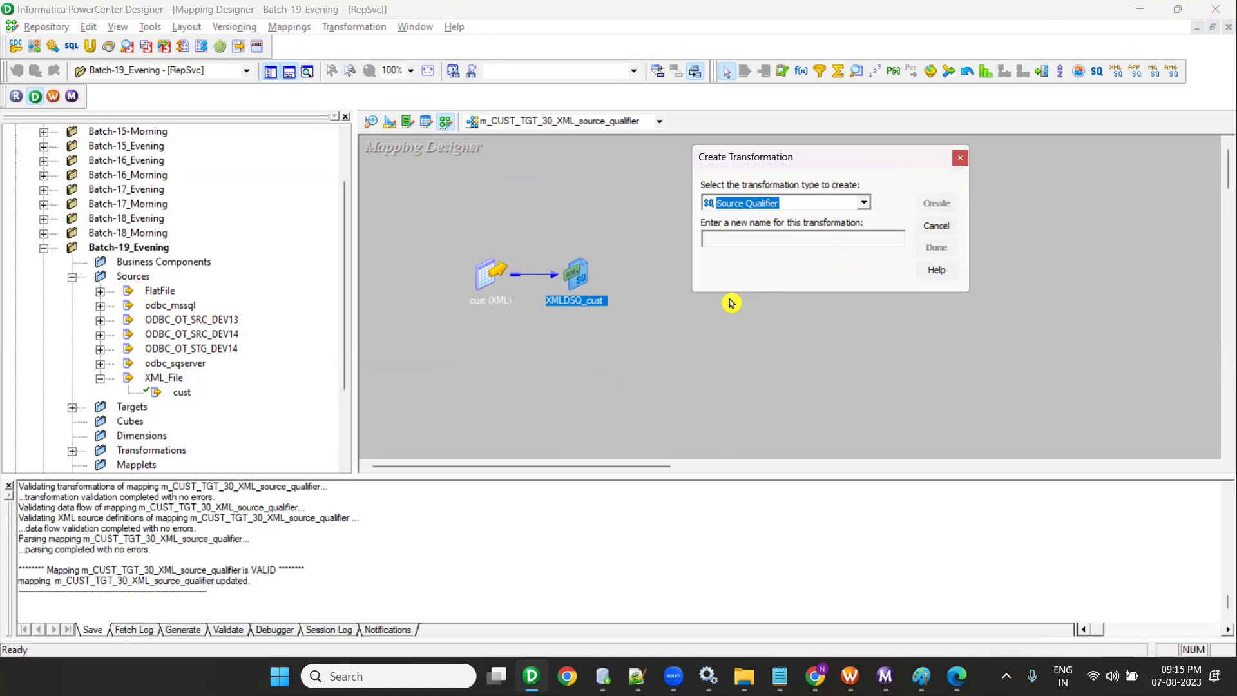
pyautogui.press('x')
pyautogui.click(741, 239)
pyautogui.write('xml')
pyautogui.press('Return')
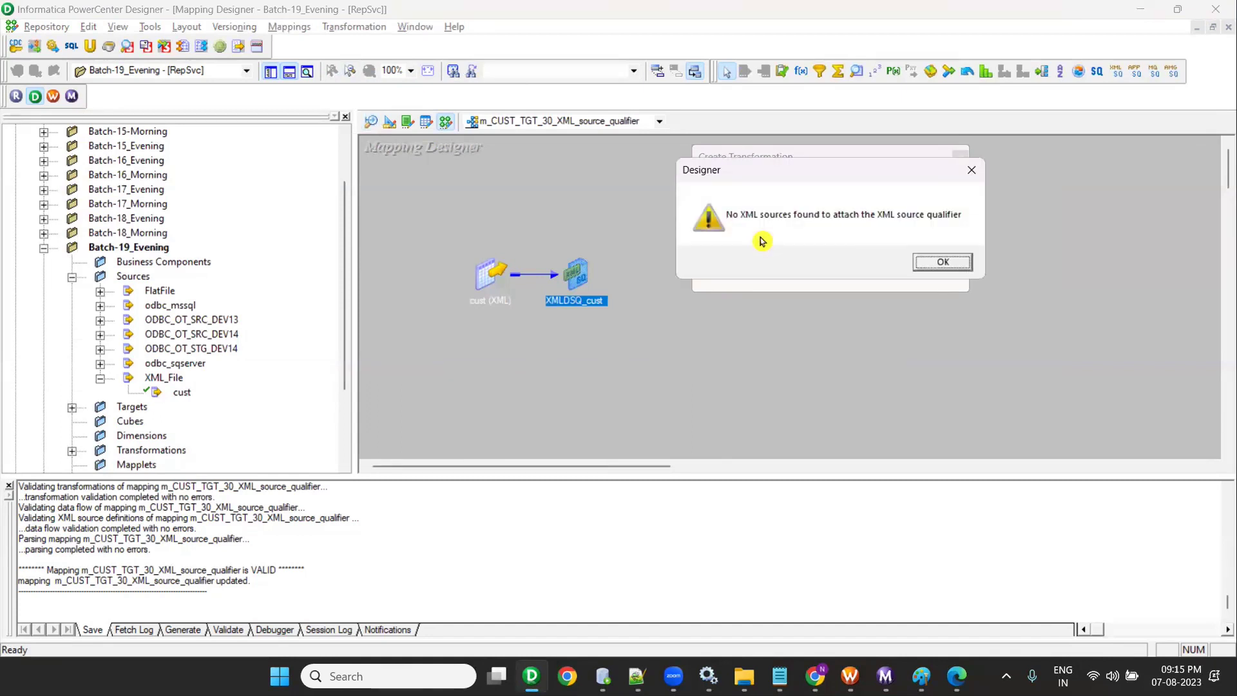
pyautogui.click(928, 263)
pyautogui.write('s')
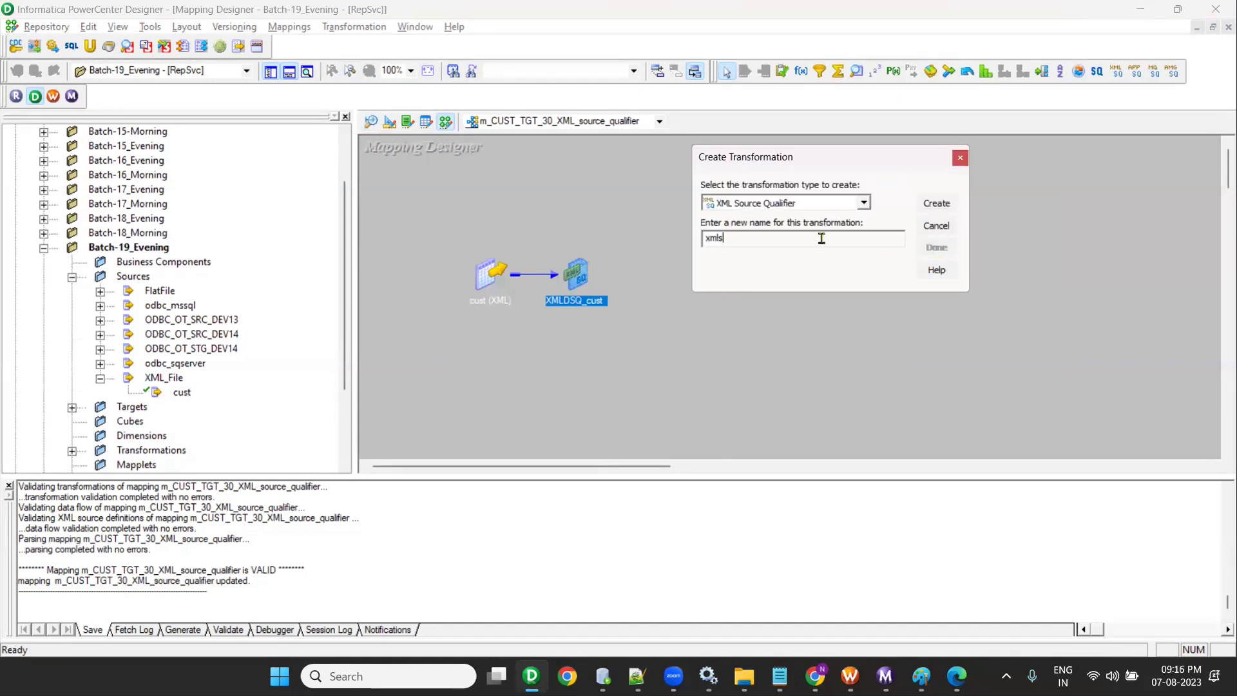
pyautogui.click(937, 207)
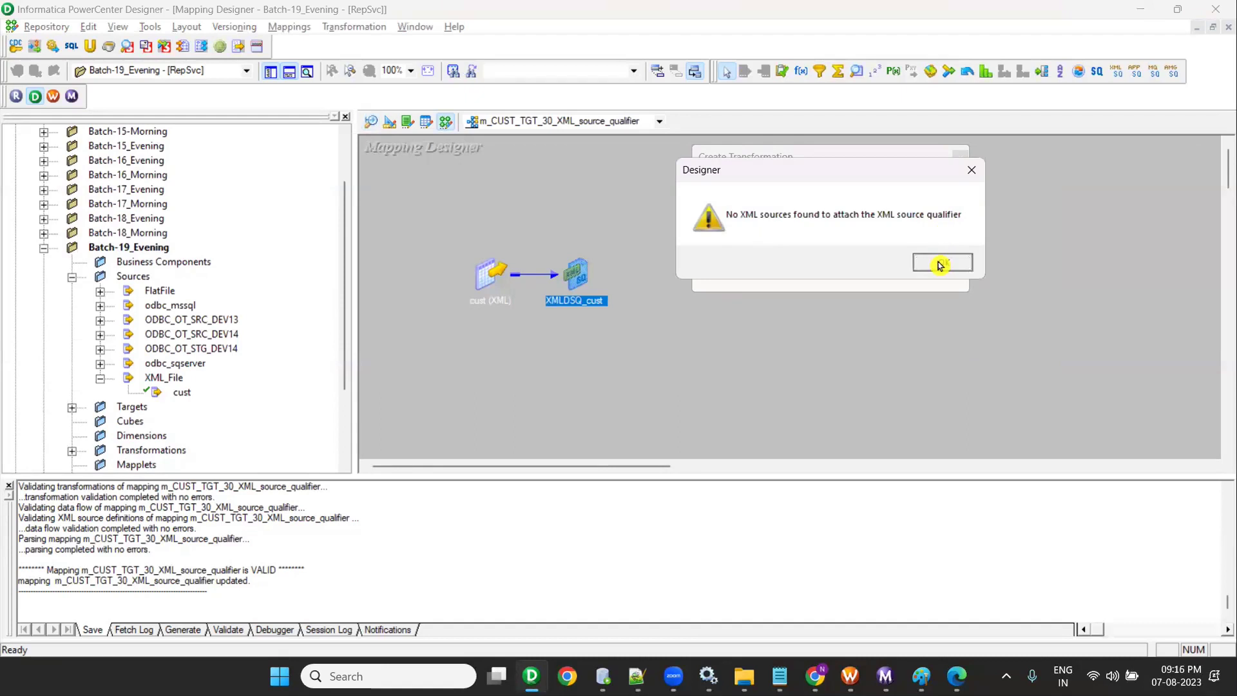
pyautogui.click(940, 259)
pyautogui.click(960, 159)
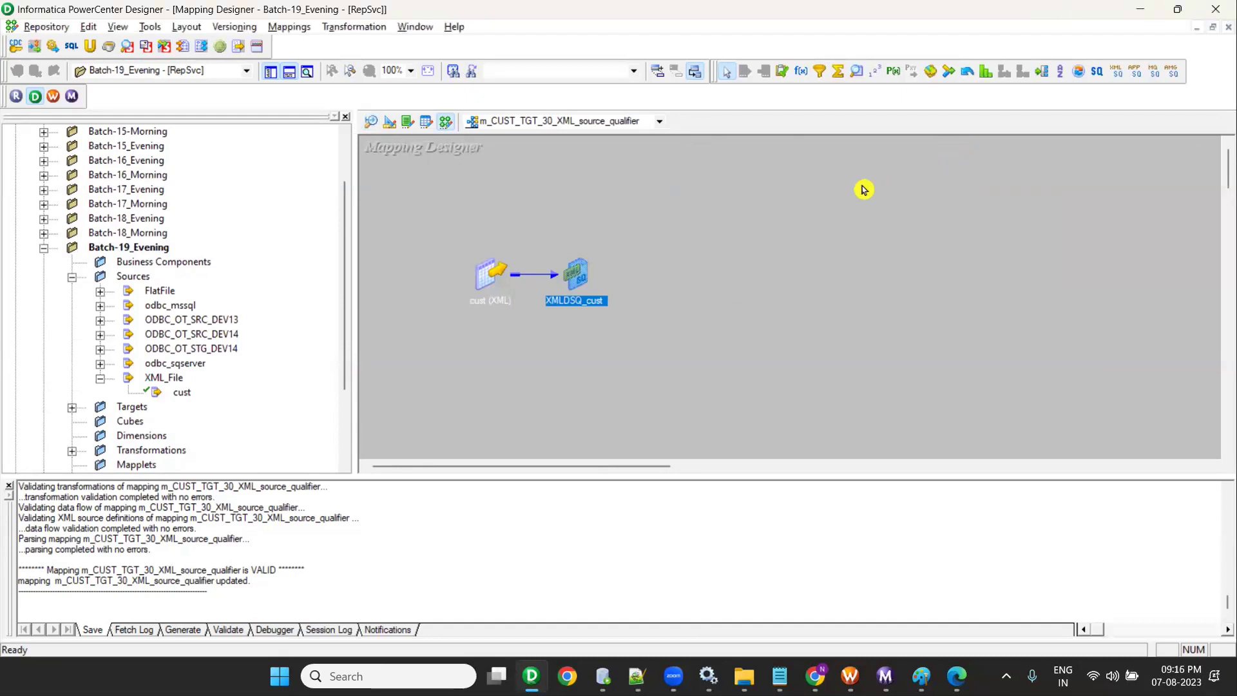
# - Restore XMLDSQ_cust to full view, space it from the cust source, and add the CUST_TGT_30 target to the mapping
pyautogui.doubleClick(572, 279)
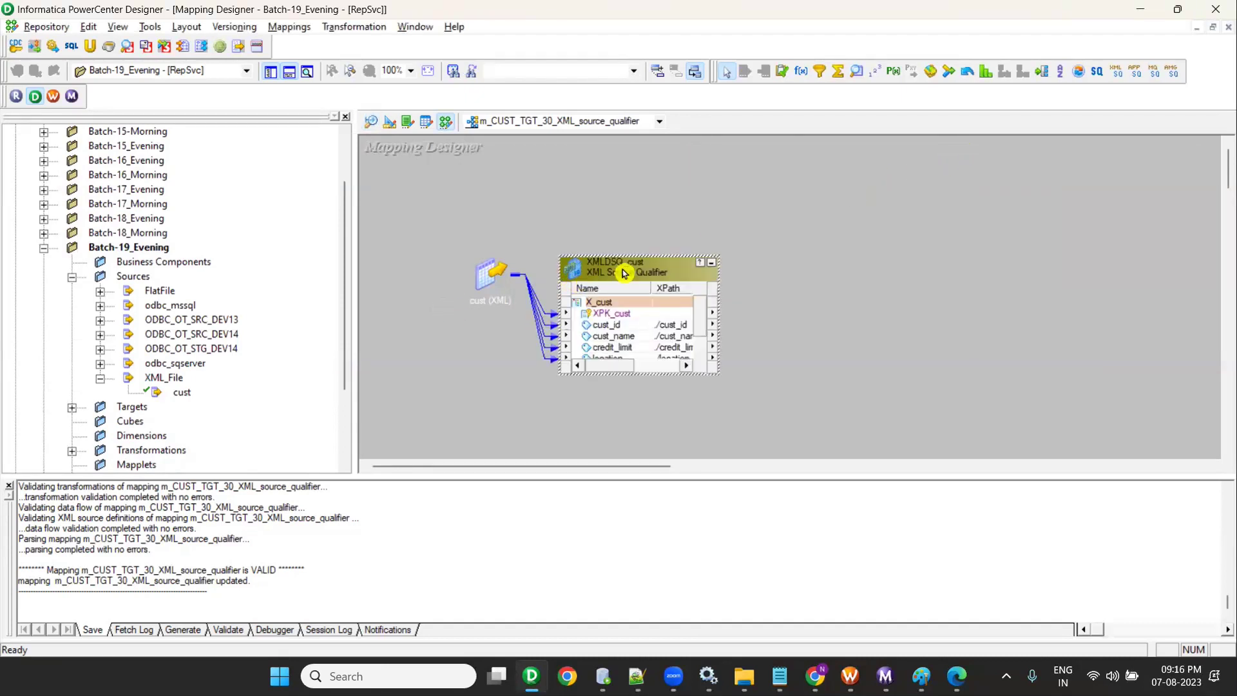
pyautogui.moveTo(620, 257); pyautogui.dragTo(619, 182)
pyautogui.moveTo(492, 276); pyautogui.dragTo(430, 238)
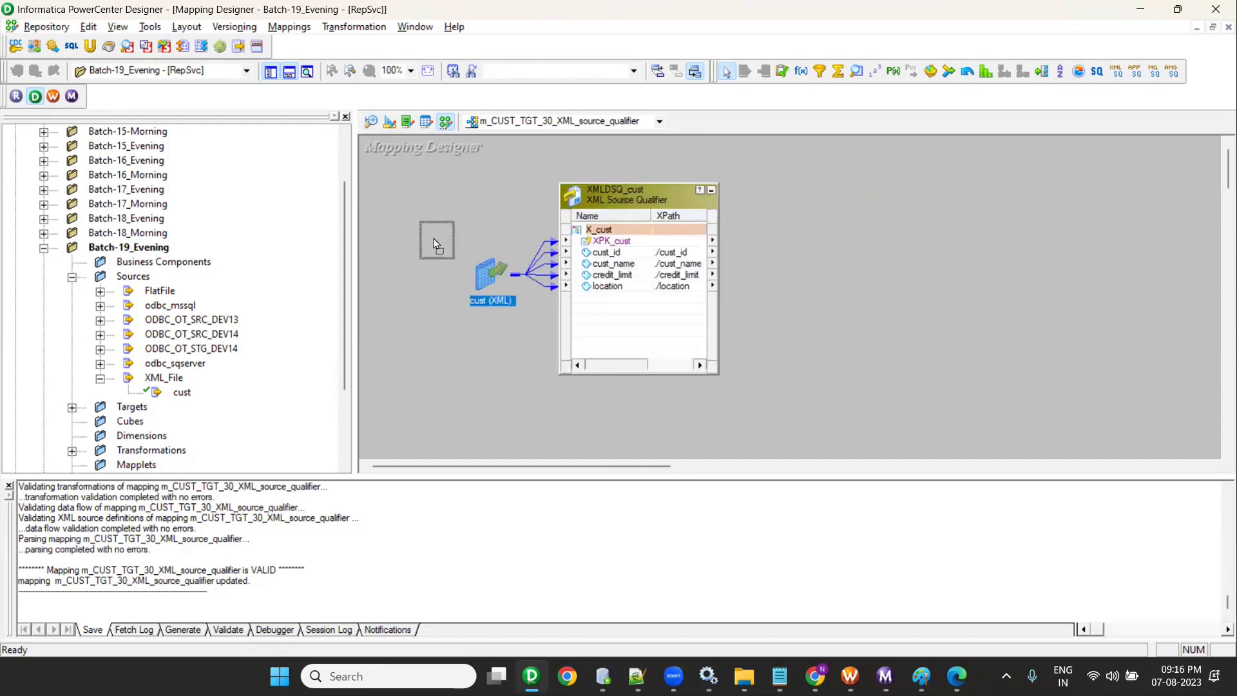
pyautogui.moveTo(663, 202); pyautogui.dragTo(628, 216)
pyautogui.click(72, 407)
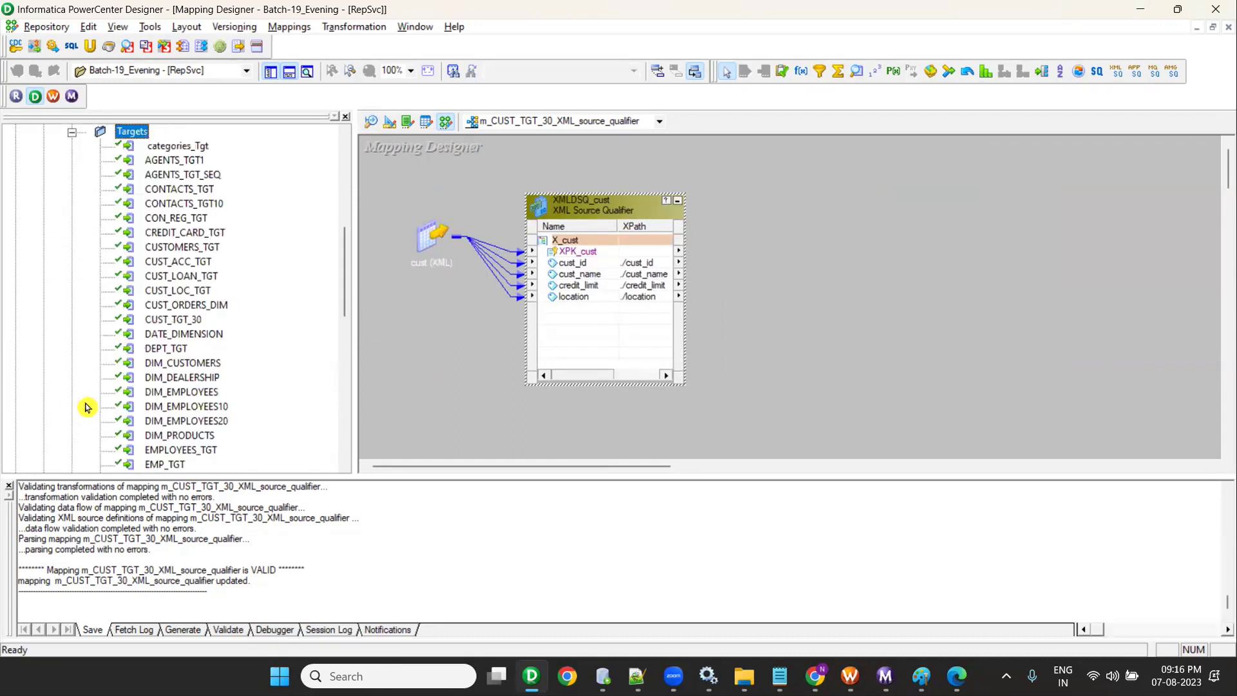
pyautogui.moveTo(173, 319); pyautogui.dragTo(841, 198)
# - Link cust_id, cust_name, credit_limit and location from XMLDSQ_cust to the matching CUST_TGT_30 columns and save the mapping
pyautogui.click(580, 263)
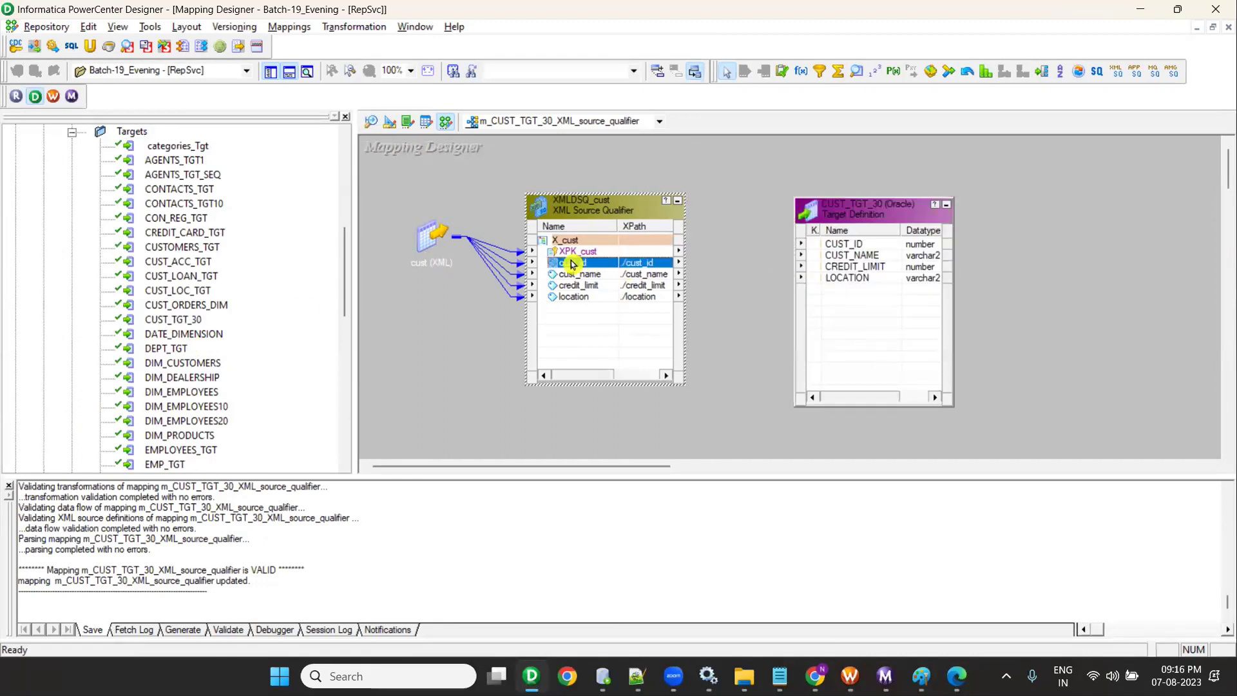
pyautogui.keyDown('shift'); pyautogui.click(575, 296); pyautogui.keyUp('shift')
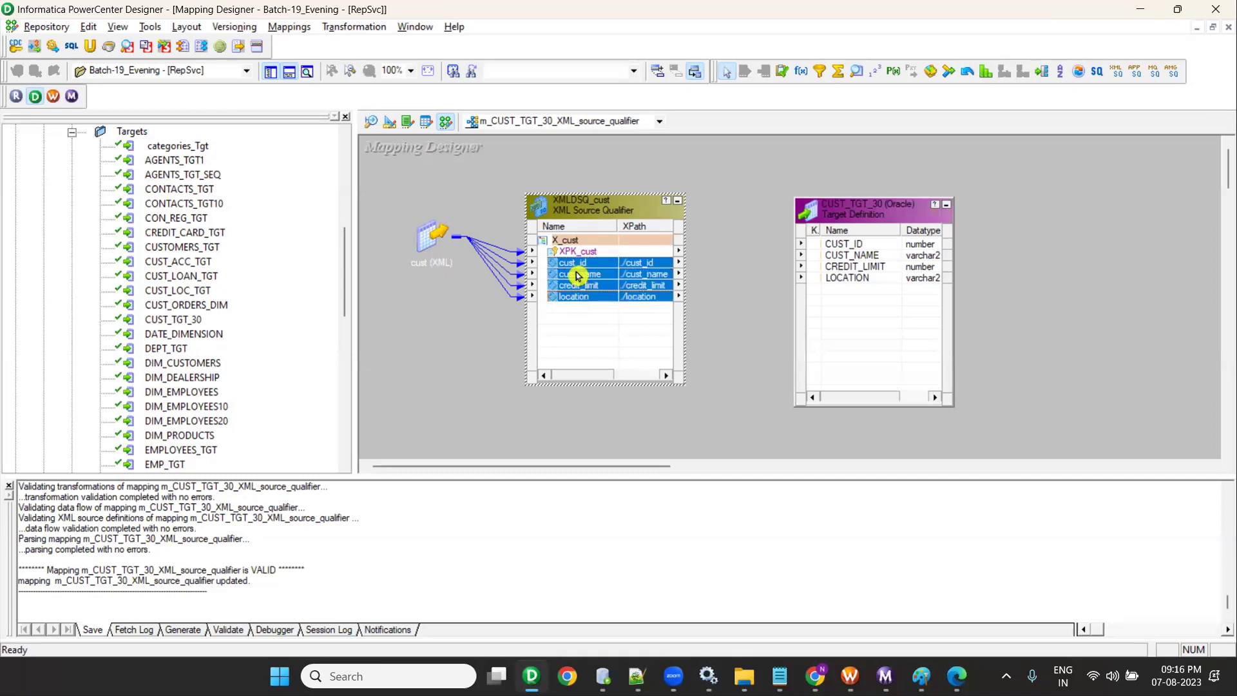
pyautogui.moveTo(580, 265); pyautogui.dragTo(830, 250)
pyautogui.hotkey('ctrl', 's')
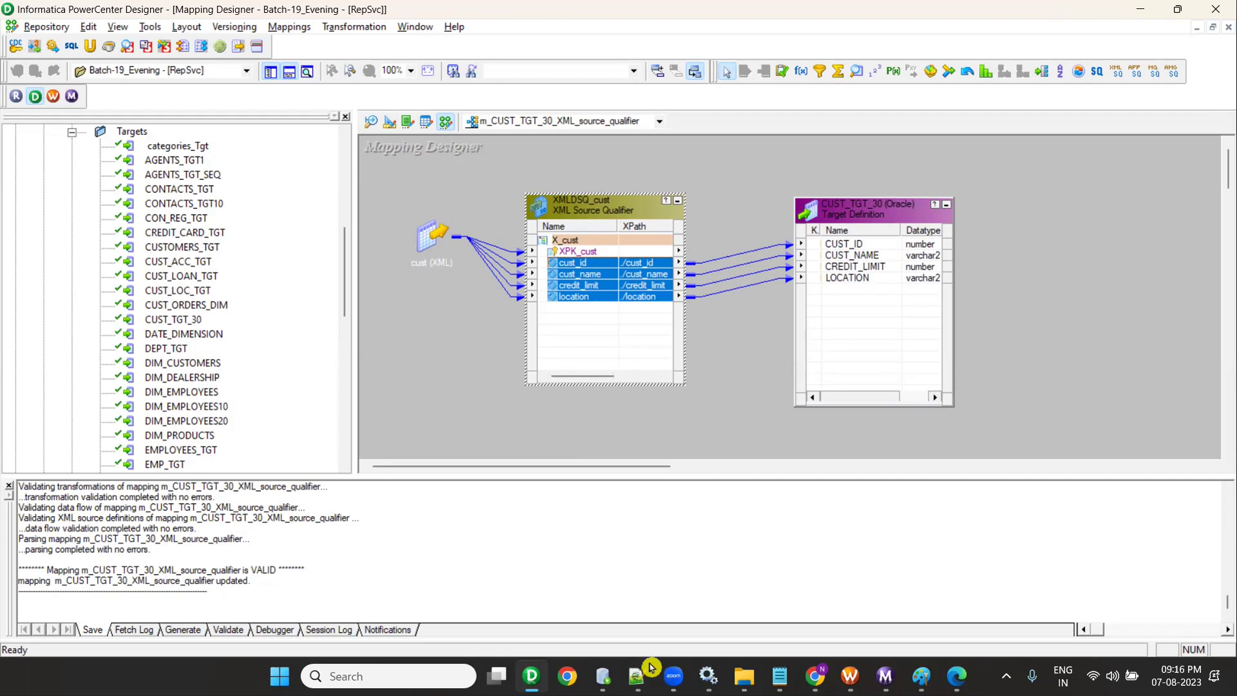
pyautogui.hotkey('ctrl', 's')
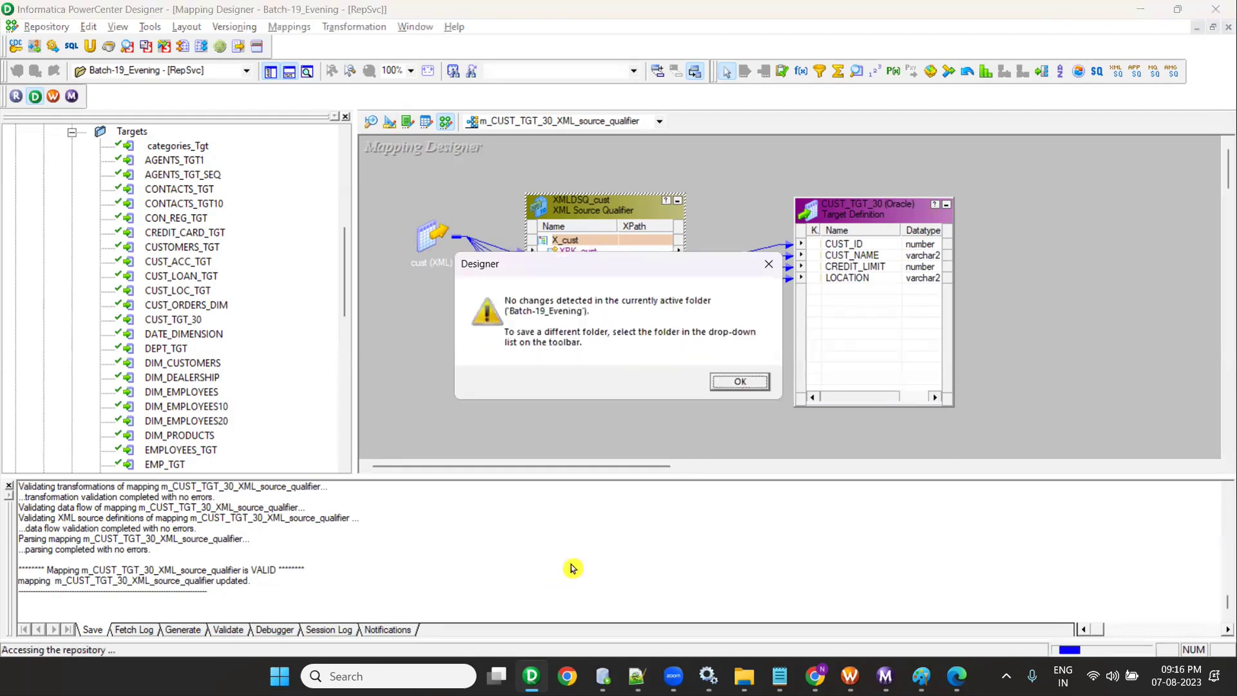
pyautogui.click(739, 382)
# - Generate a workflow with a reusable session from the mapping, using wf_s as the workflow name prefix
pyautogui.click(289, 26)
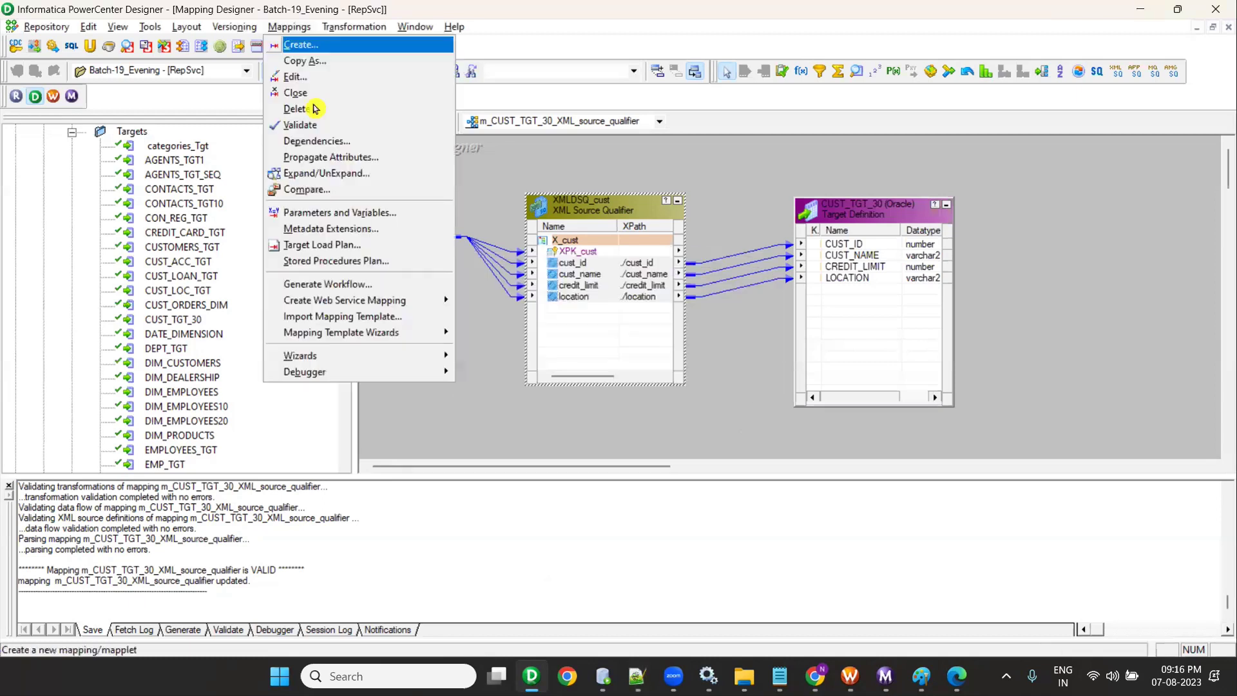
pyautogui.click(331, 282)
pyautogui.click(573, 269)
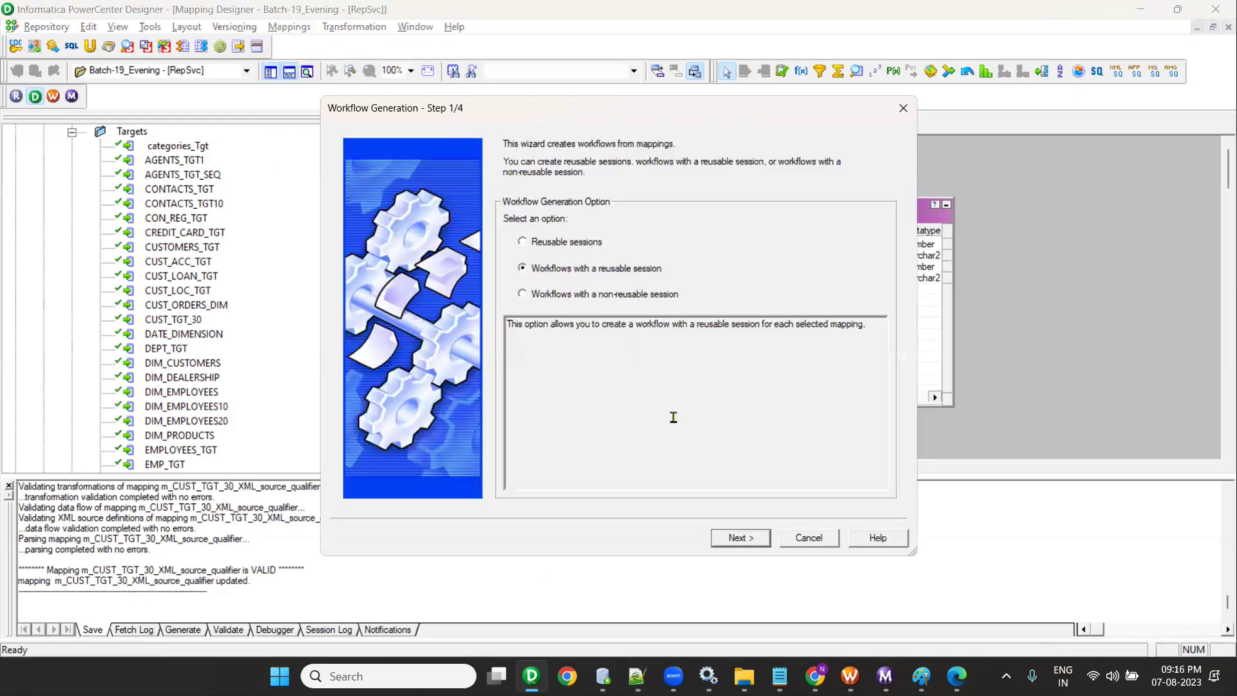
pyautogui.click(741, 537)
pyautogui.click(690, 462)
pyautogui.write('s')
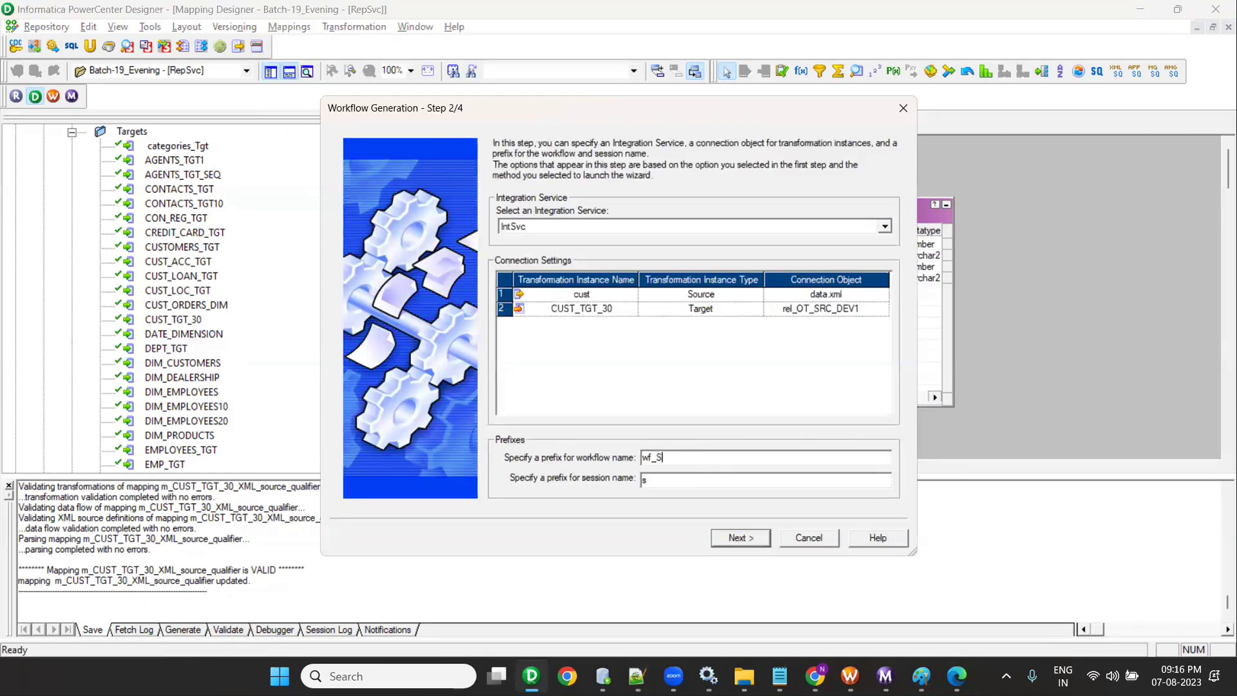
pyautogui.click(737, 536)
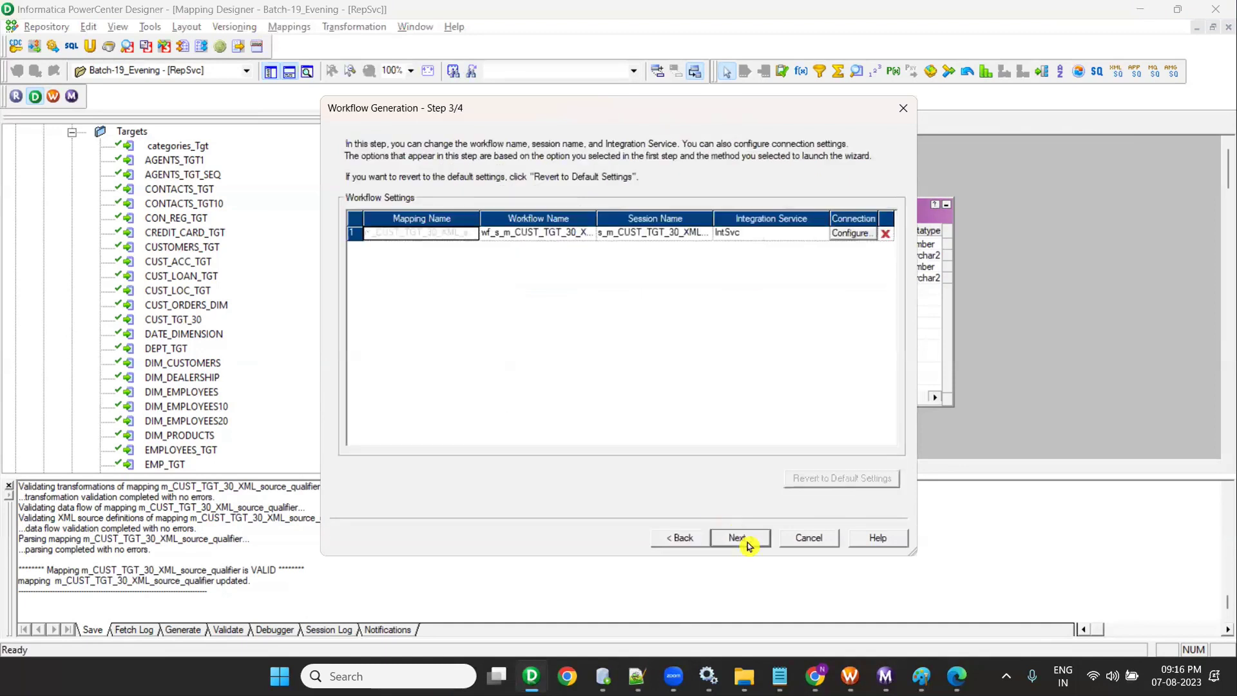
pyautogui.click(738, 536)
pyautogui.click(739, 538)
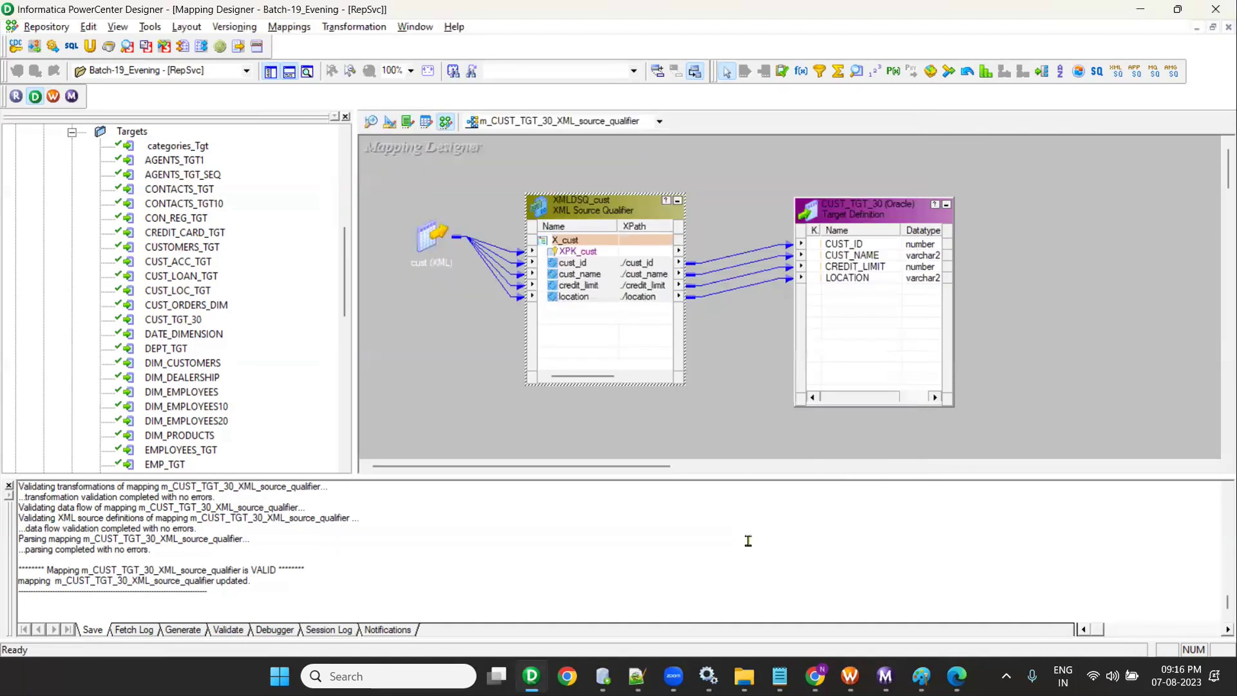
# - Switch to PowerCenter Workflow Manager and open the Batch-19_Evening folder
pyautogui.click(53, 96)
pyautogui.scroll(10, 152, 288)
pyautogui.scroll(4, 151, 289)
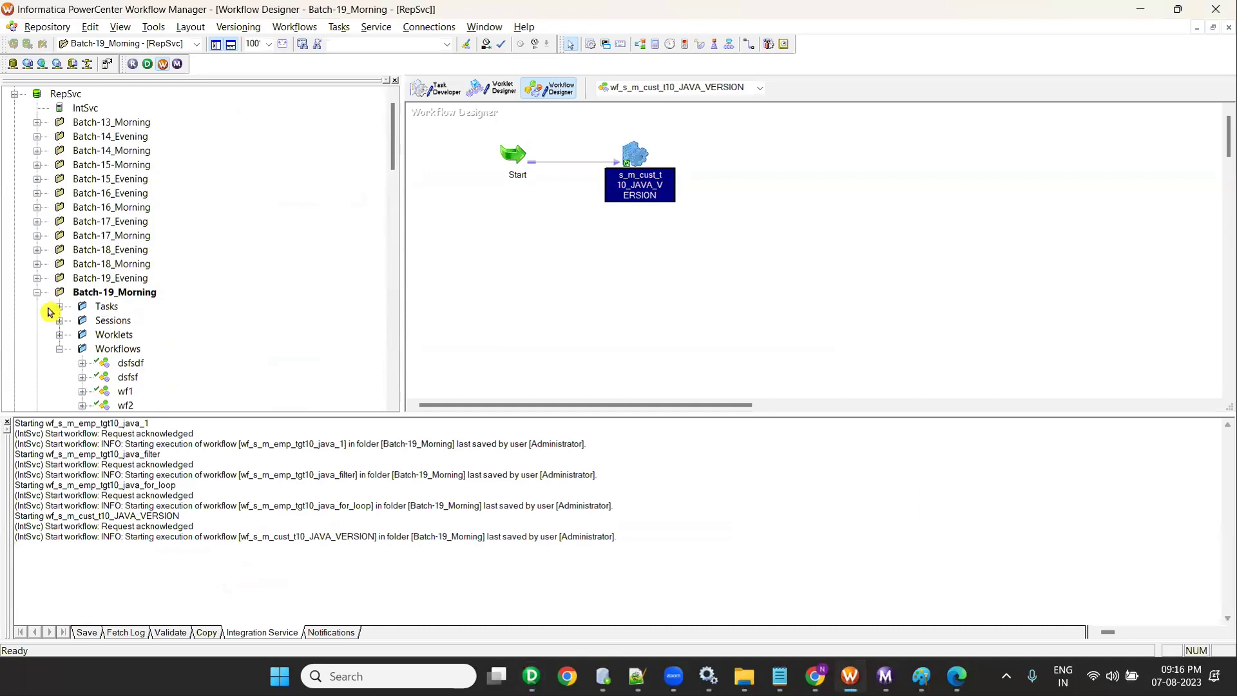
pyautogui.click(37, 306)
pyautogui.rightClick(126, 292)
pyautogui.click(181, 381)
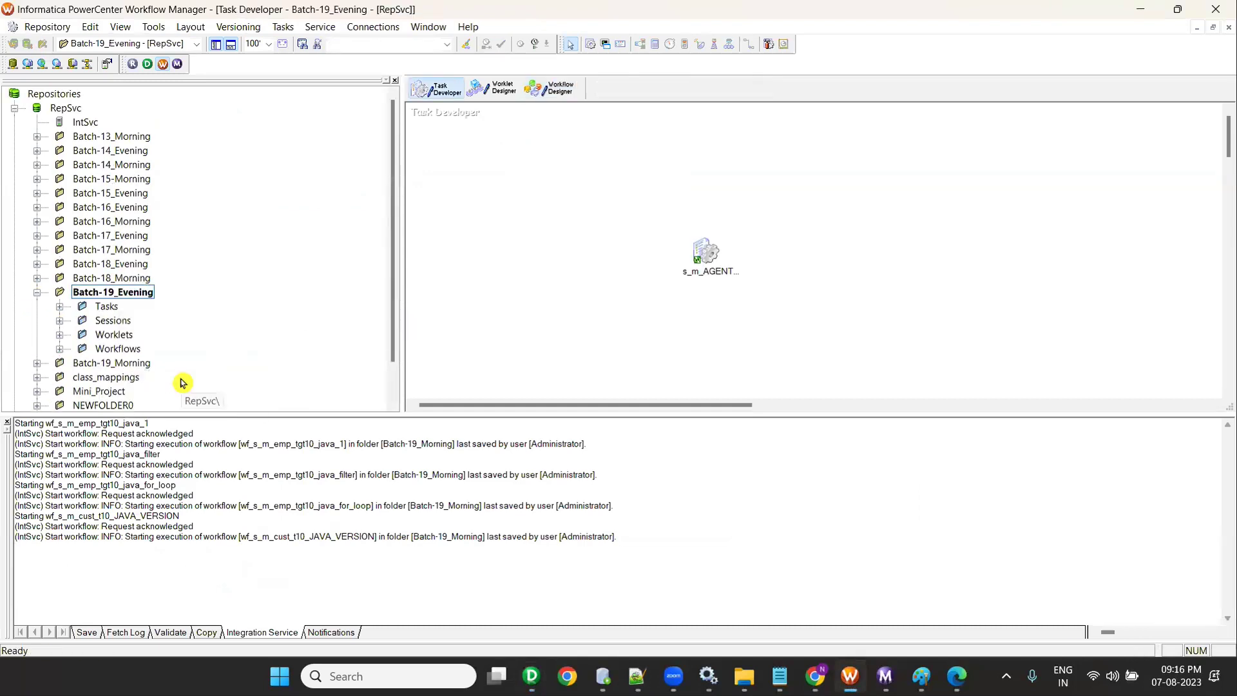
# - Open the workflow wf_s_m_CUST_TGT_30_XML_source_qualifier from the Batch-19_Evening workflows
pyautogui.click(60, 350)
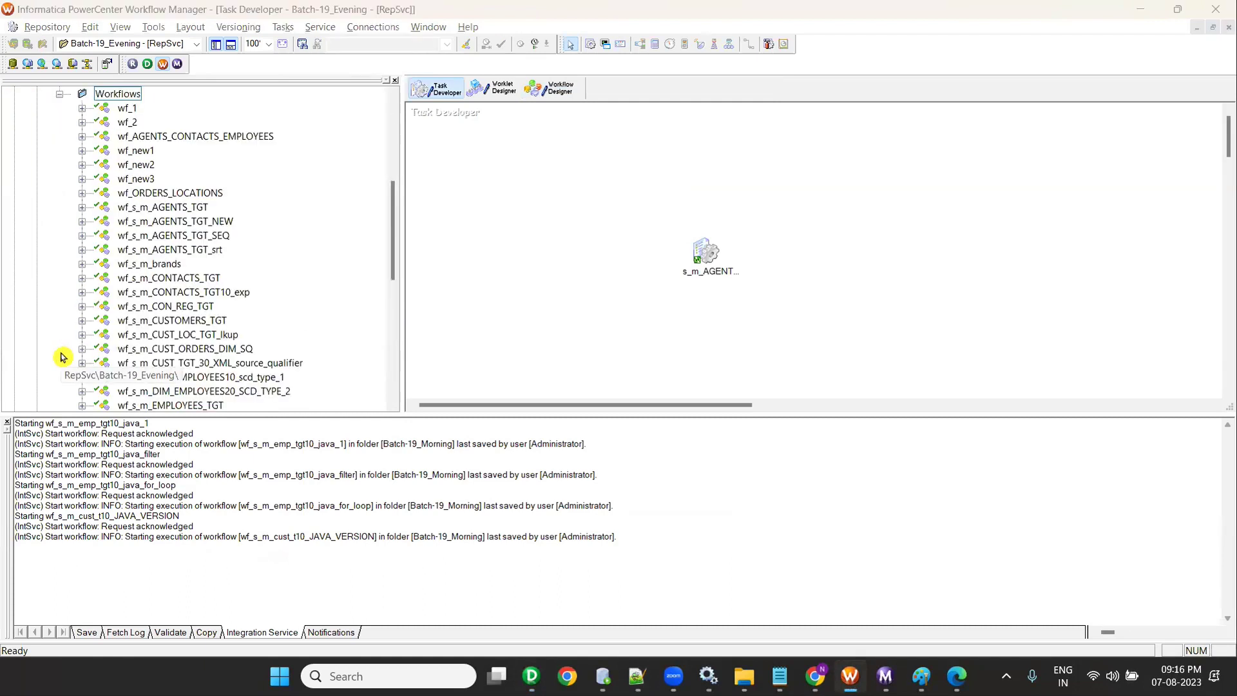
pyautogui.hotkey('alt', 'Tab')
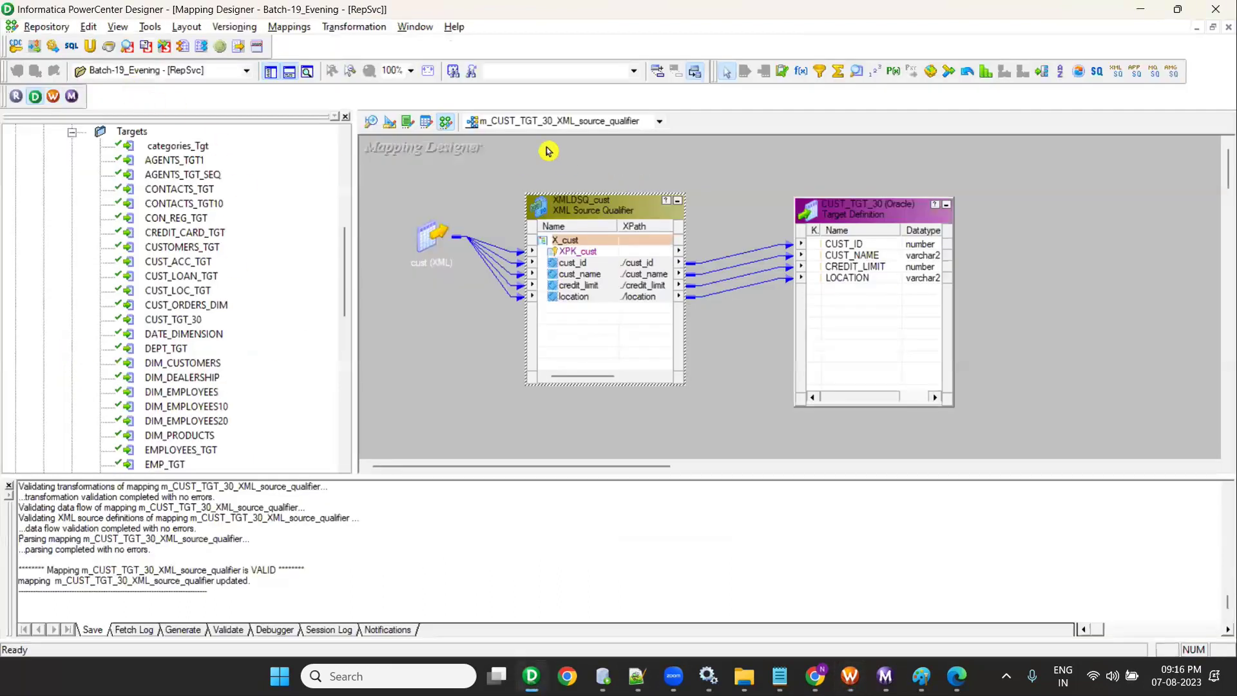
pyautogui.hotkey('alt', 'Tab')
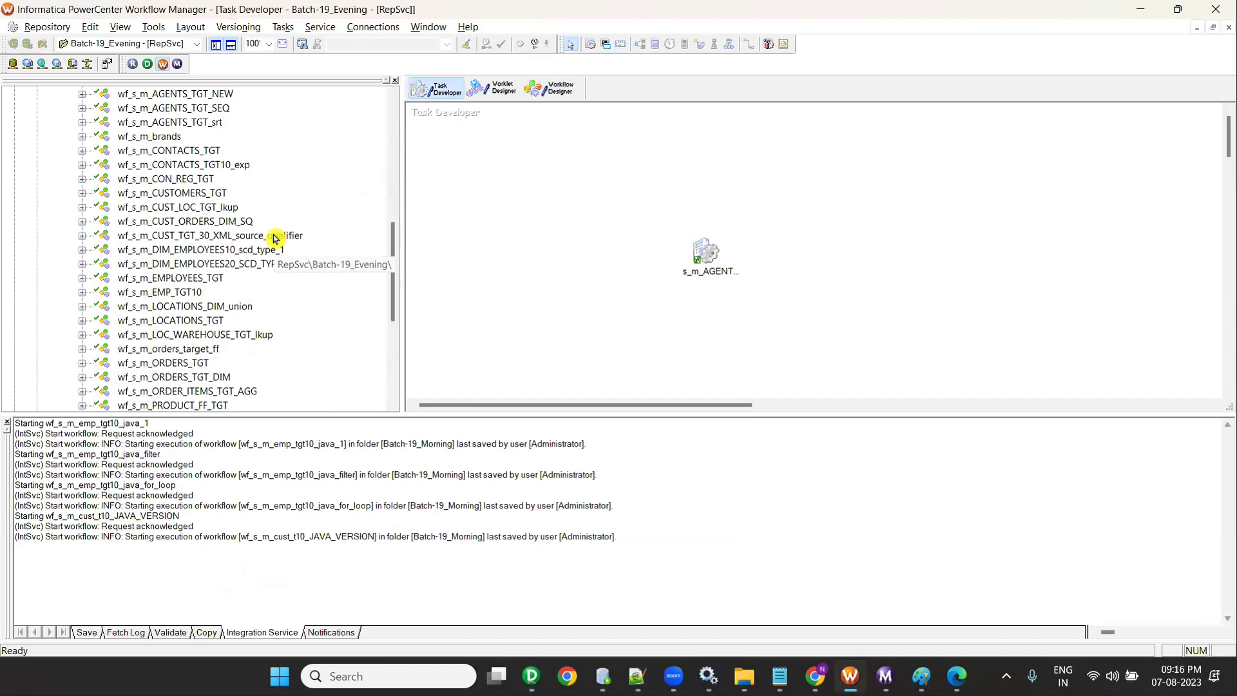
pyautogui.rightClick(274, 237)
pyautogui.click(317, 282)
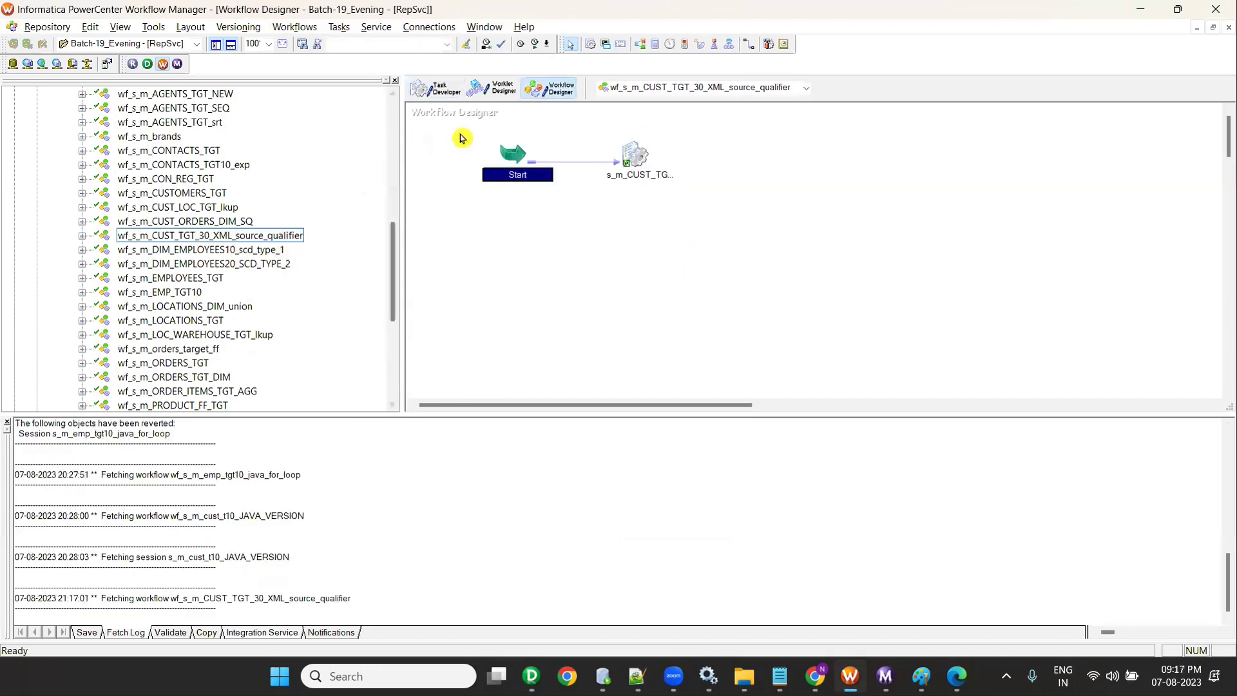
# - Open the workflow's session s_m_CUST_TGT_30_XML_source_qualifier for editing in a maximized window
pyautogui.click(435, 89)
pyautogui.rightClick(682, 138)
pyautogui.click(547, 95)
pyautogui.click(549, 89)
pyautogui.rightClick(627, 158)
pyautogui.click(644, 171)
pyautogui.doubleClick(715, 168)
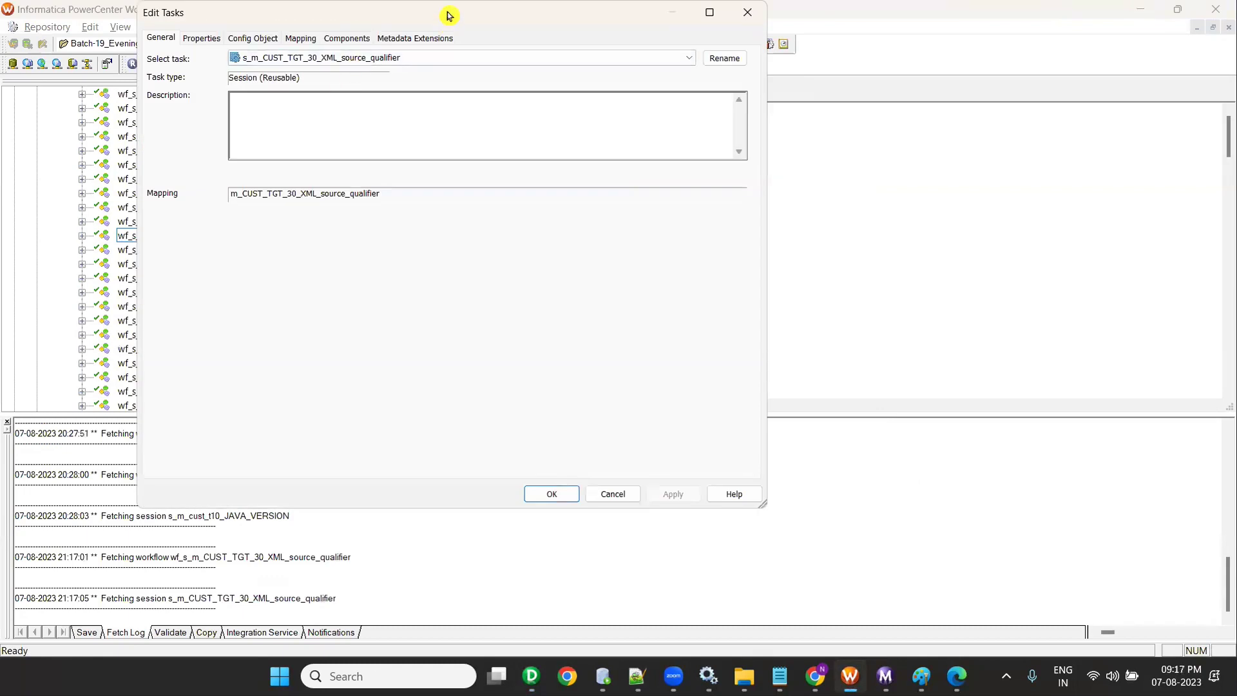
pyautogui.doubleClick(449, 14)
# - Show the XMLDSQ_cust source settings in the session's mapping, collapse the Readers section and select the source filename
pyautogui.click(164, 32)
pyautogui.click(74, 149)
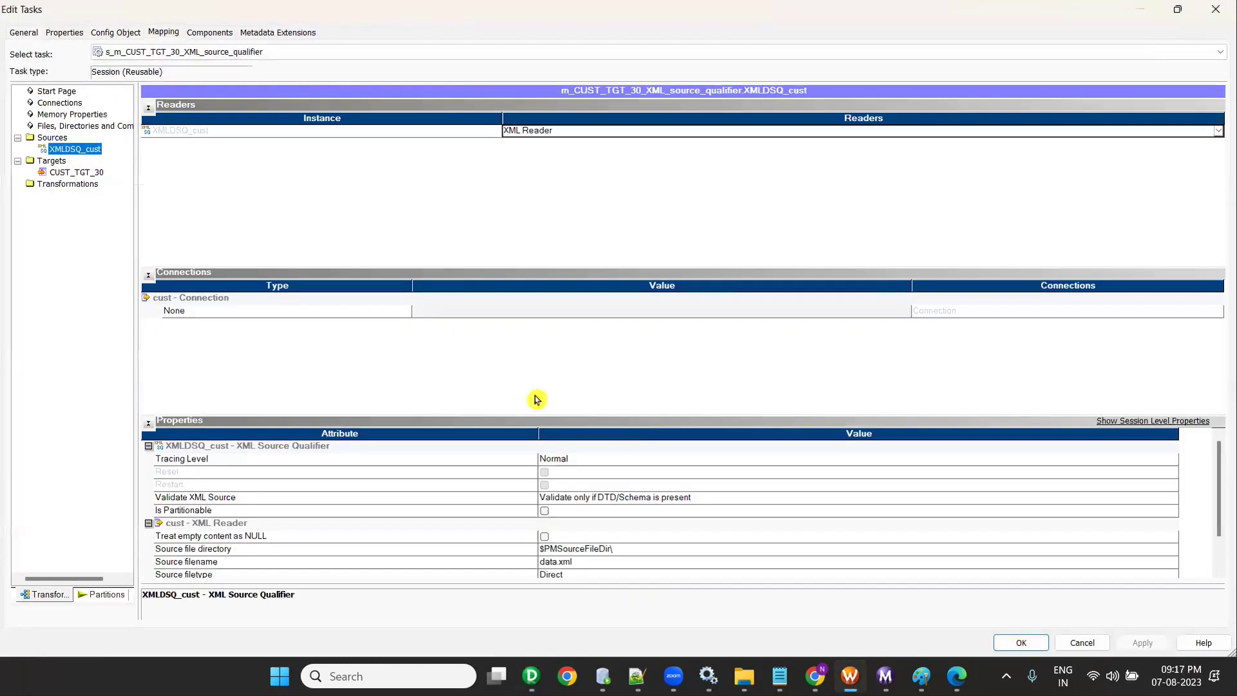
pyautogui.scroll(-1, 654, 503)
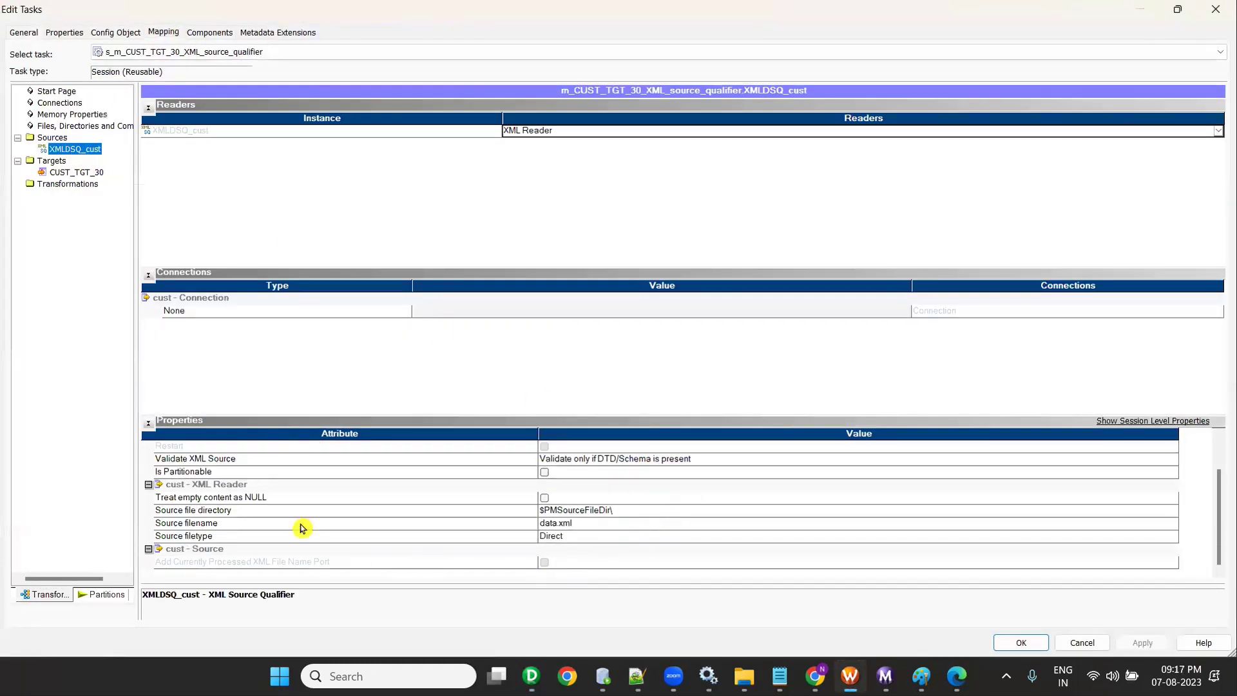
pyautogui.click(149, 111)
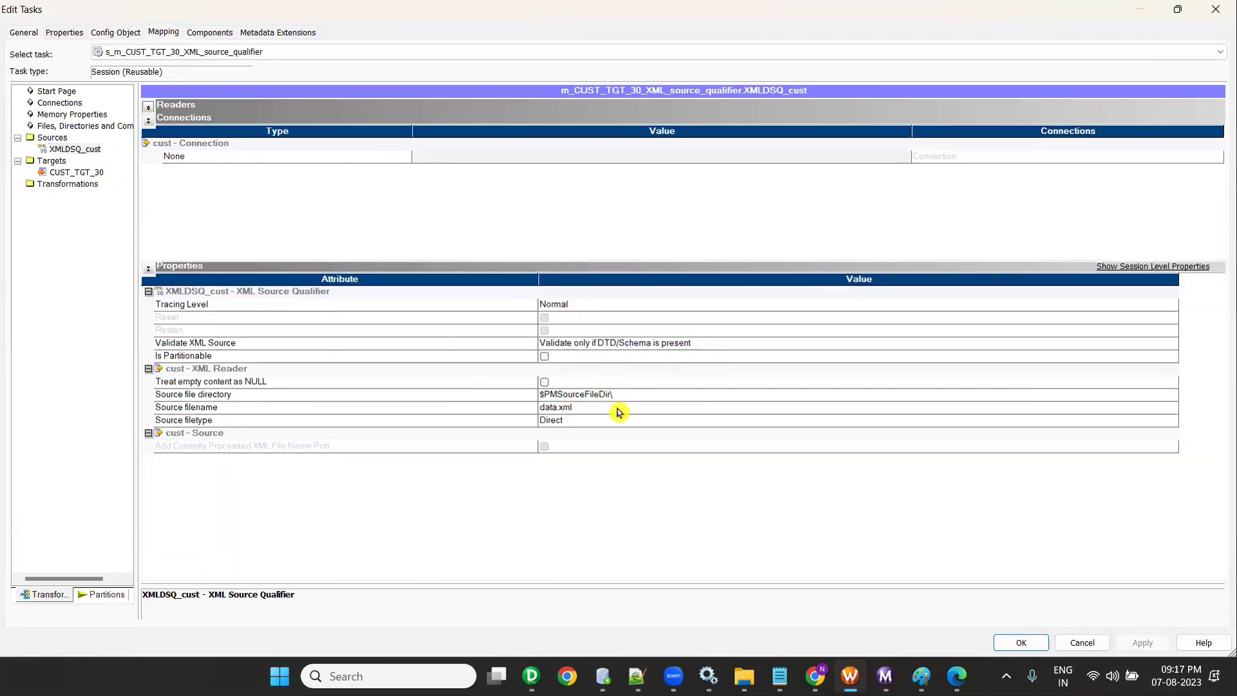
pyautogui.click(618, 414)
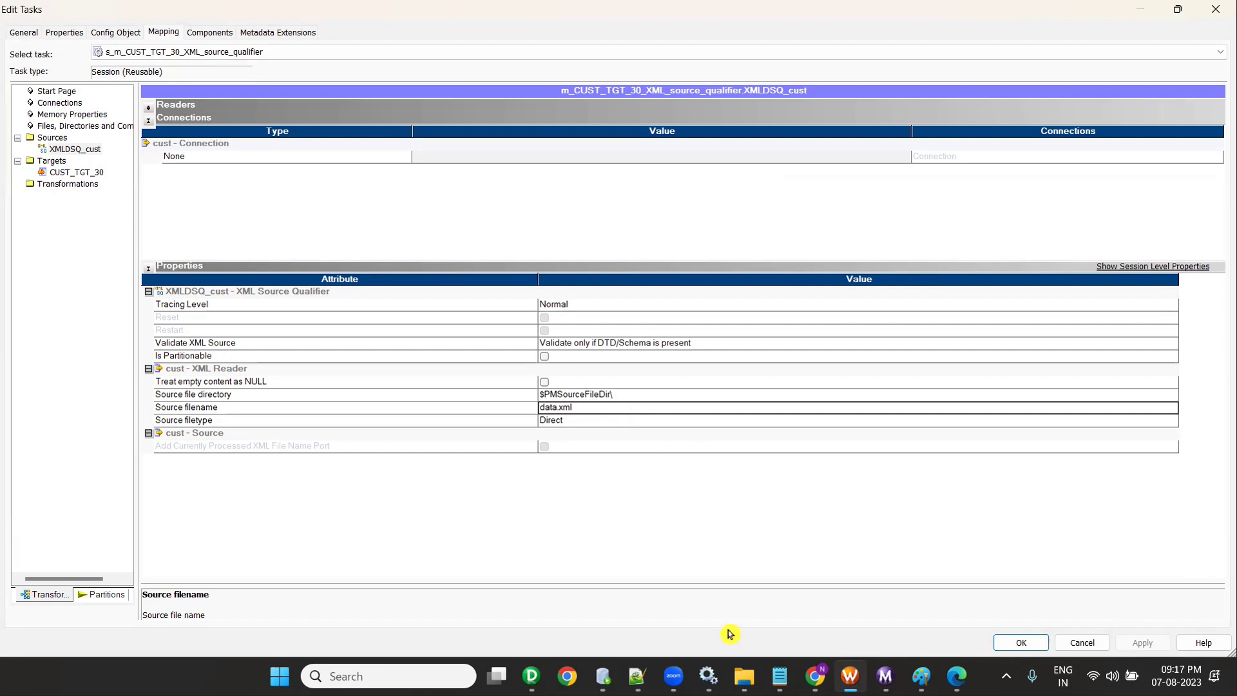
# - Find the cust XML file in the SrcFiles folder and open it in Notepad++ to check its contents
pyautogui.moveTo(744, 676)
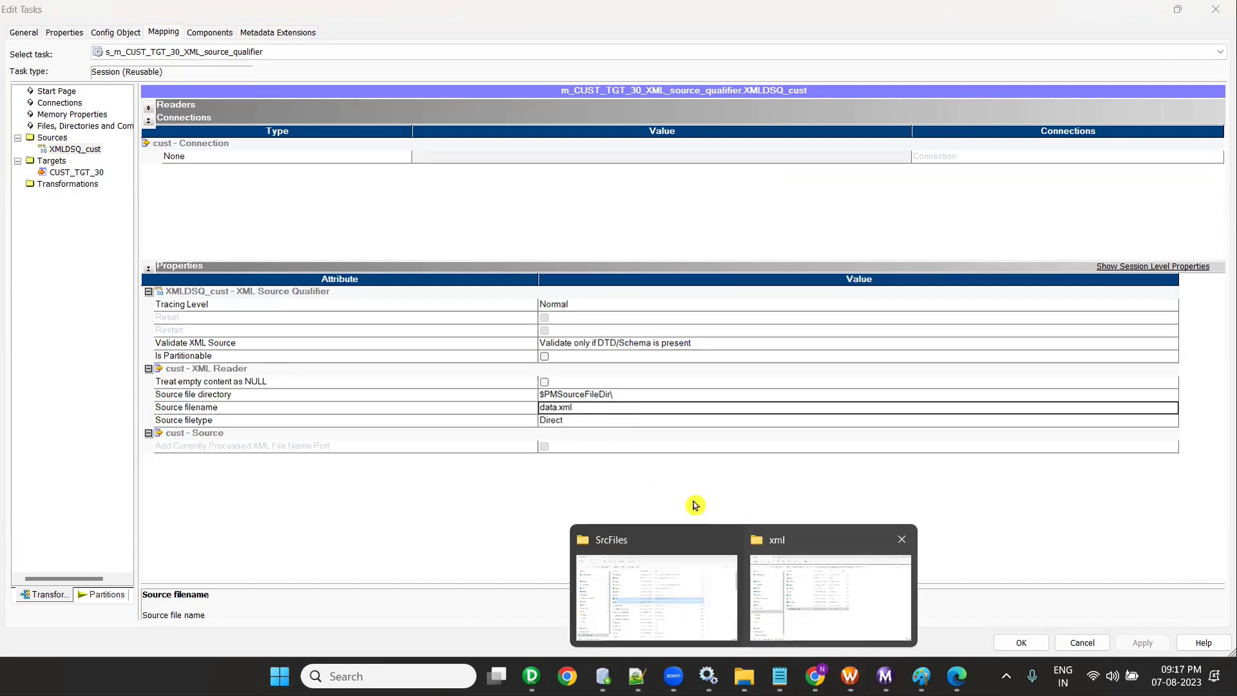
pyautogui.click(656, 596)
pyautogui.rightClick(309, 335)
pyautogui.click(415, 605)
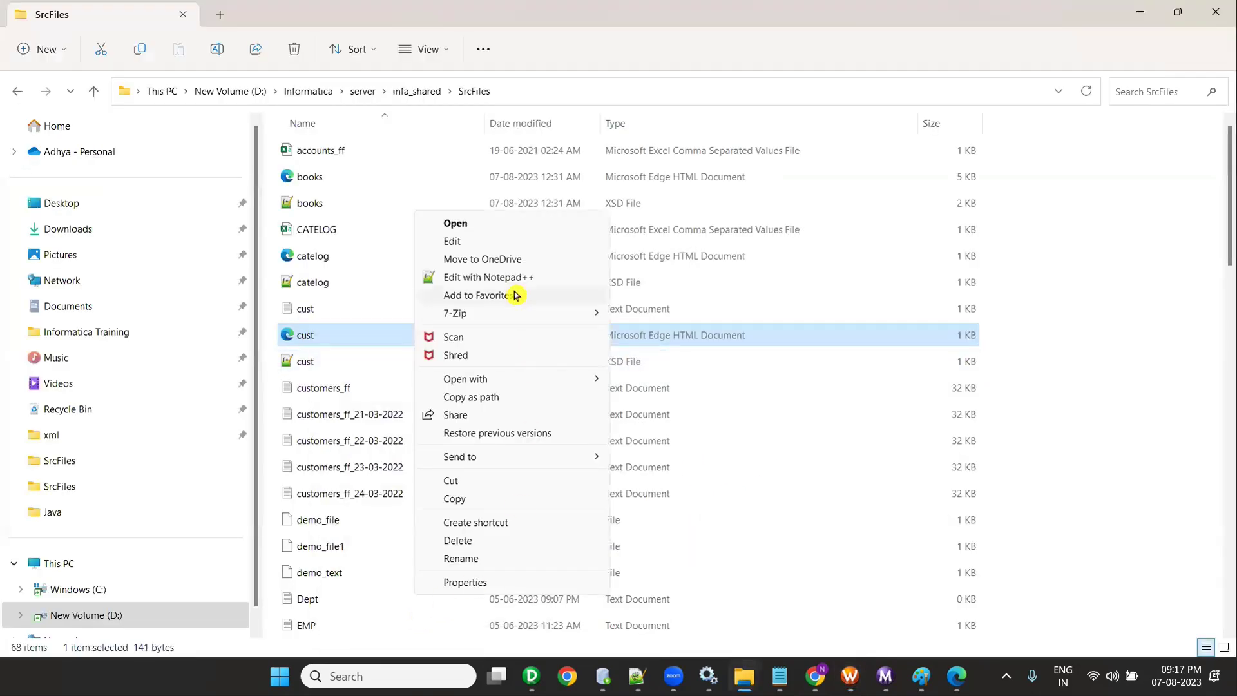
pyautogui.click(511, 275)
pyautogui.scroll(1, 313, 272)
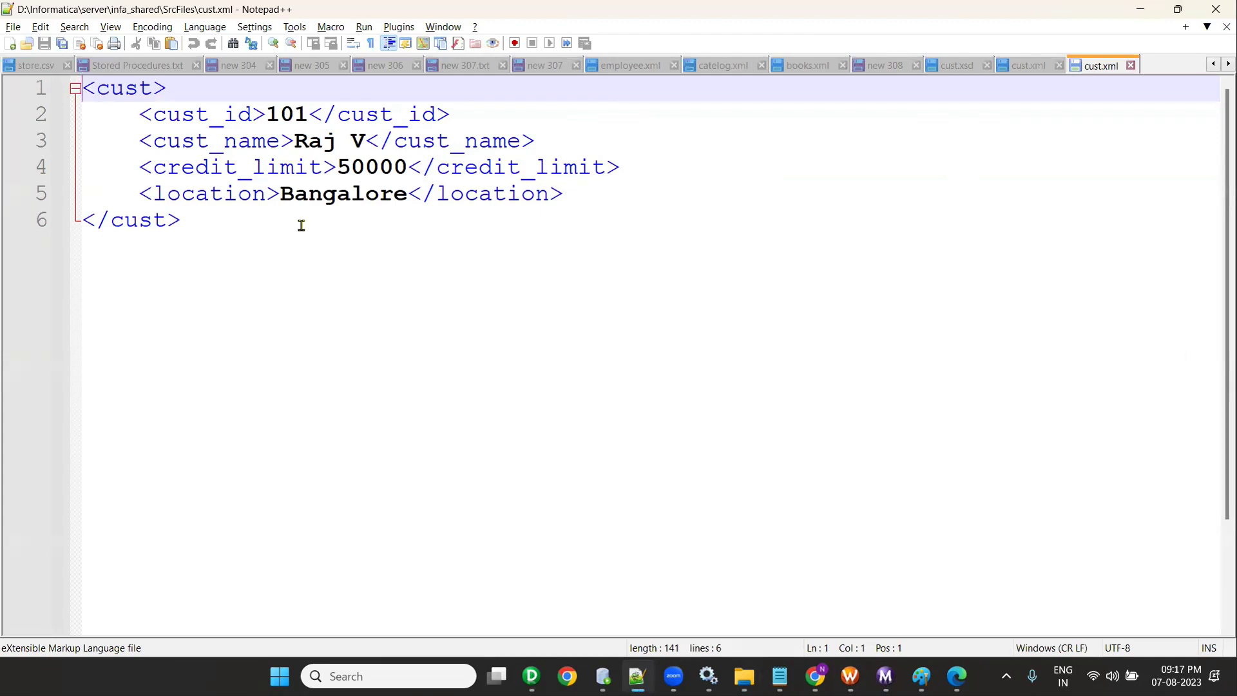
# - Return to the session settings and set the source filename of XMLDSQ_cust to cust.xml
pyautogui.hotkey('alt', 'Tab')
pyautogui.hotkey('alt', 'Tab')
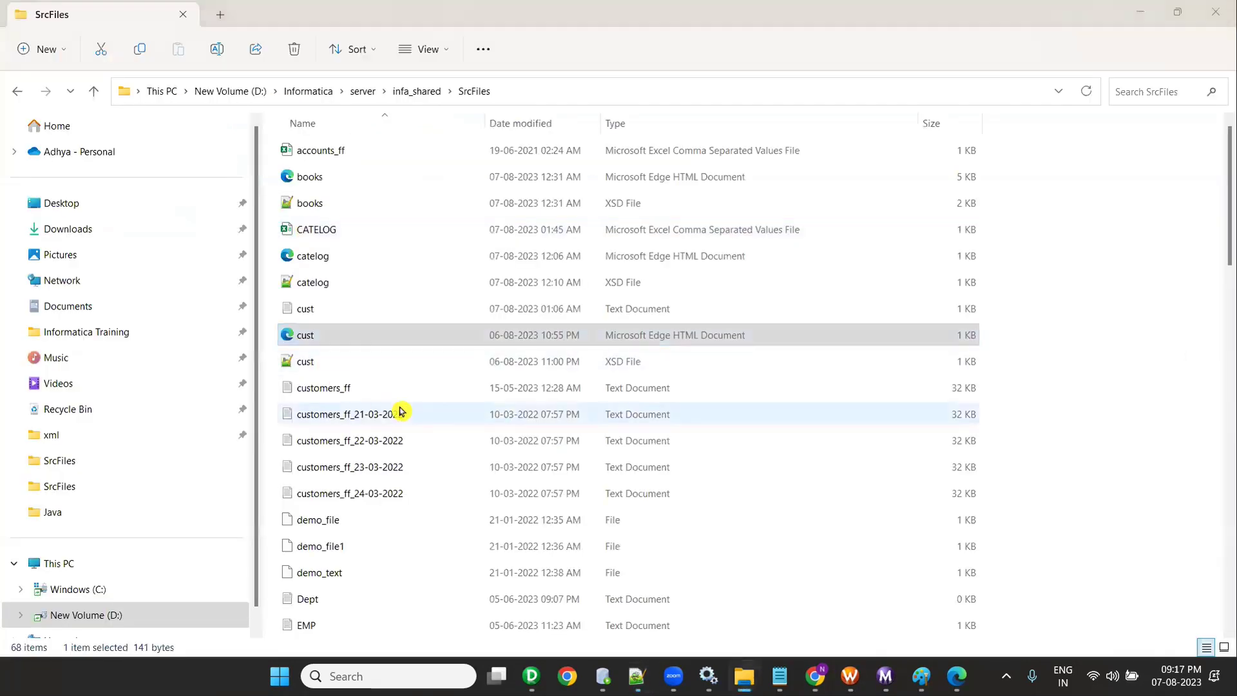
pyautogui.click(591, 410)
pyautogui.write('cust.xml')
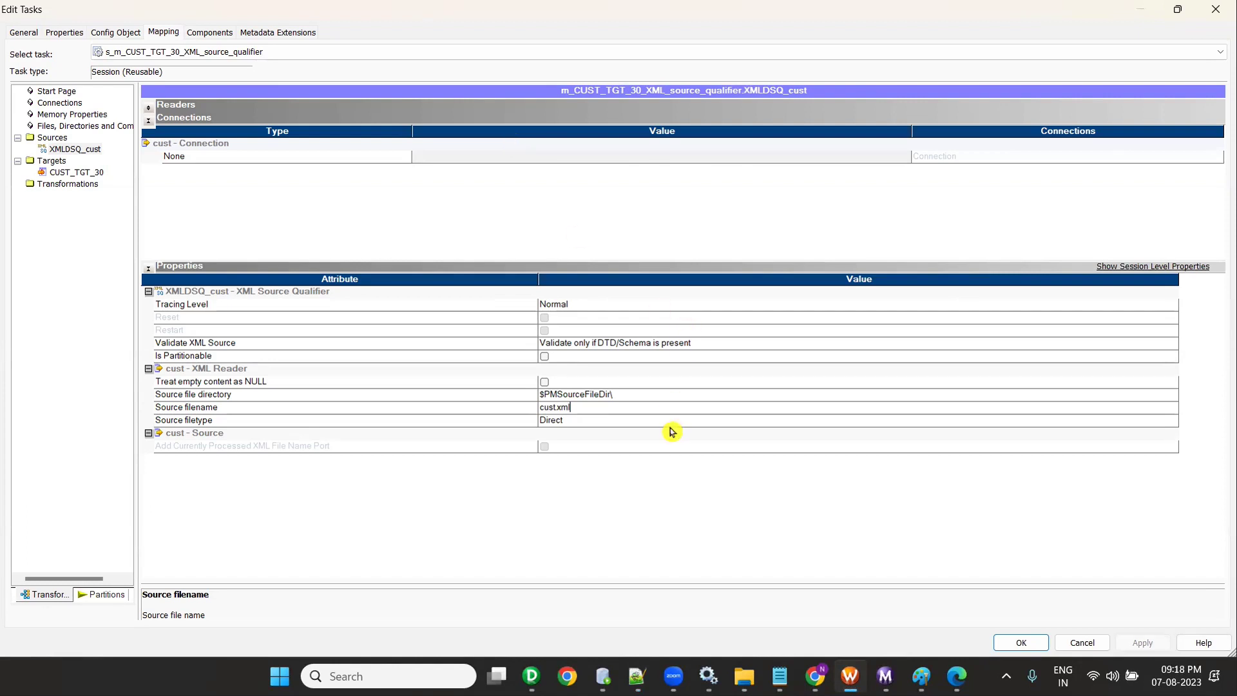
# - Set the CUST_TGT_30 target's relational connection to rel_OT_TGT_DEV10 and its target load type to Normal
pyautogui.click(79, 172)
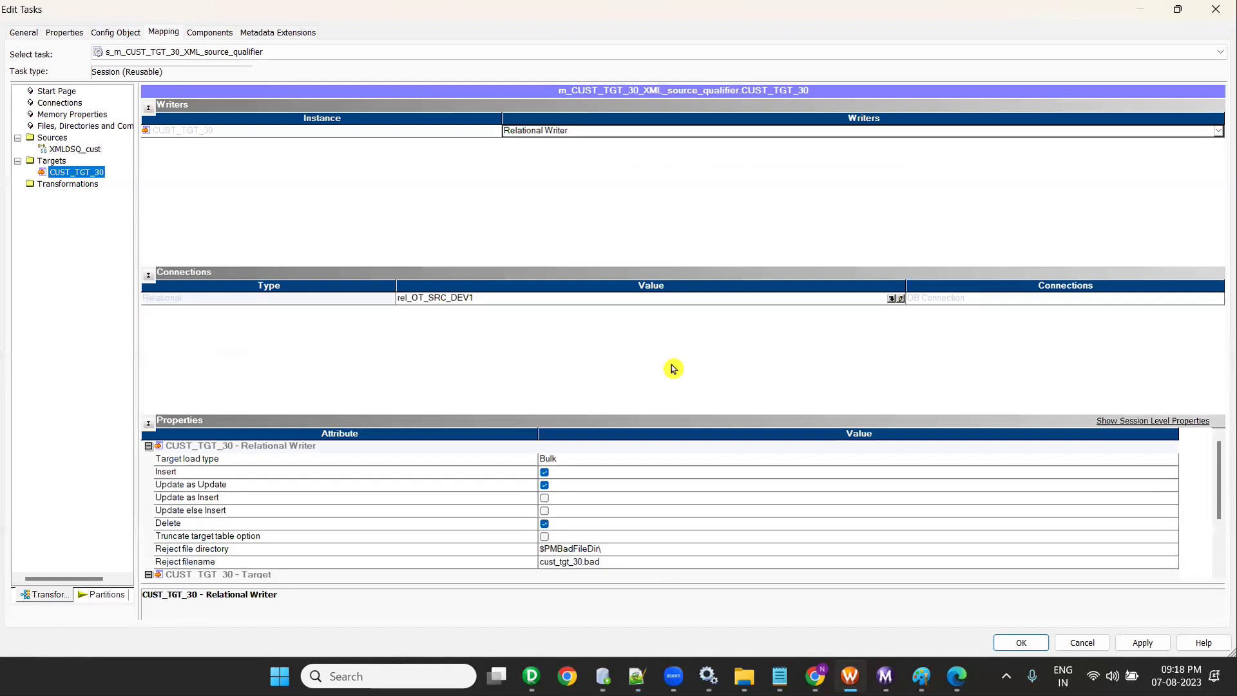
pyautogui.click(457, 299)
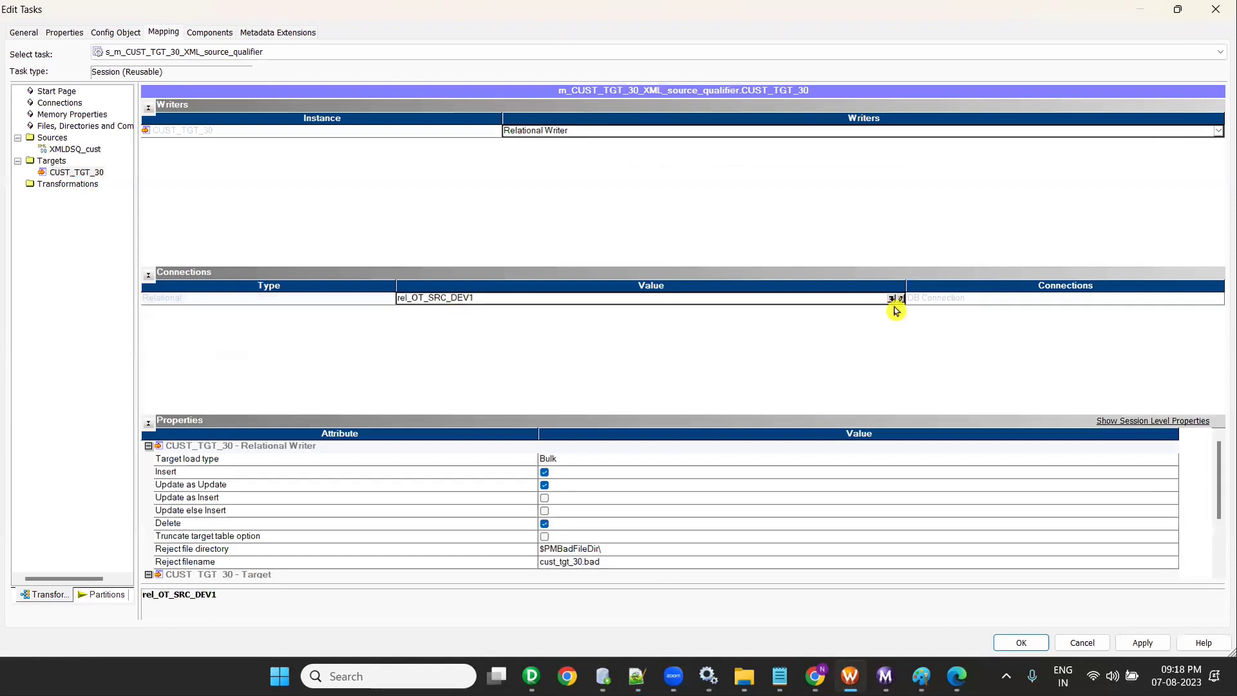
pyautogui.click(891, 298)
pyautogui.scroll(-2, 583, 360)
pyautogui.scroll(-3, 581, 360)
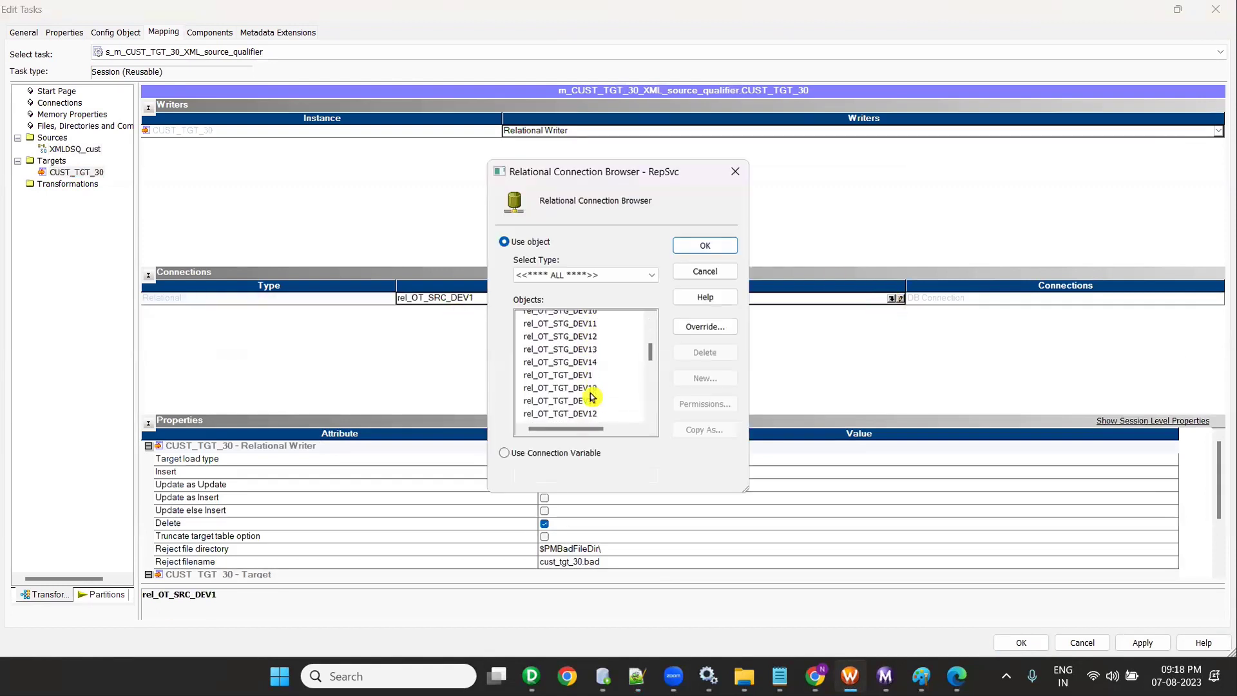
pyautogui.click(580, 346)
pyautogui.click(705, 246)
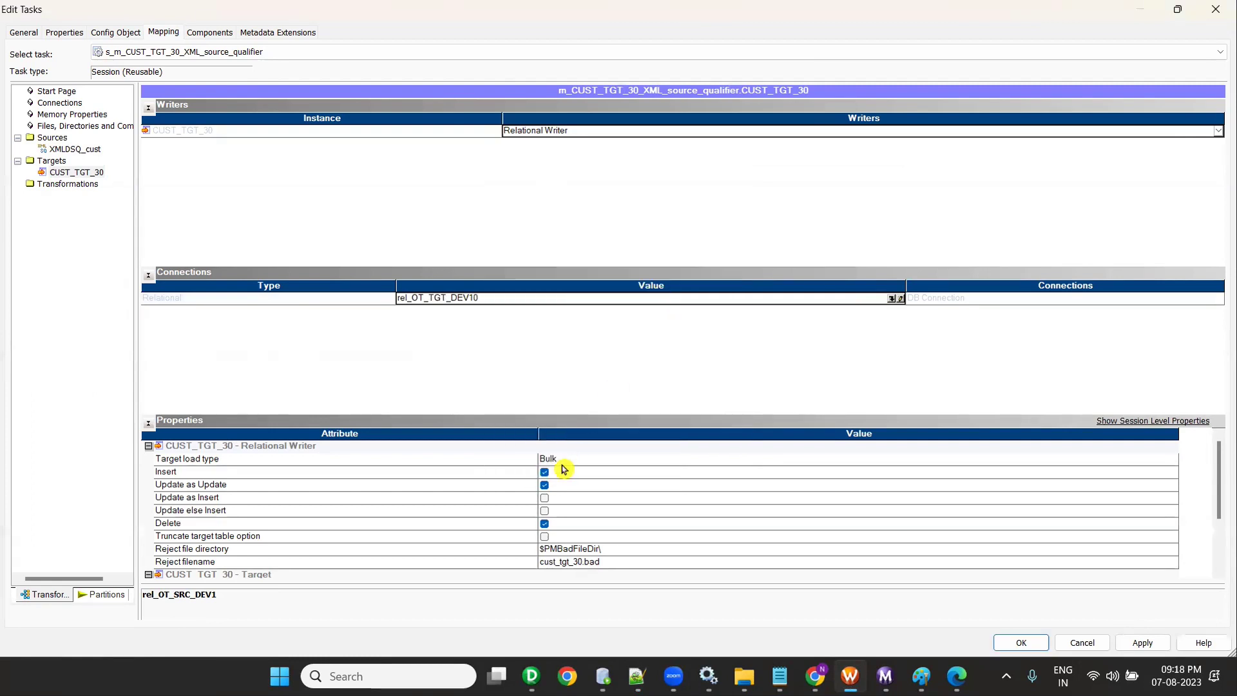
pyautogui.click(579, 460)
pyautogui.click(580, 474)
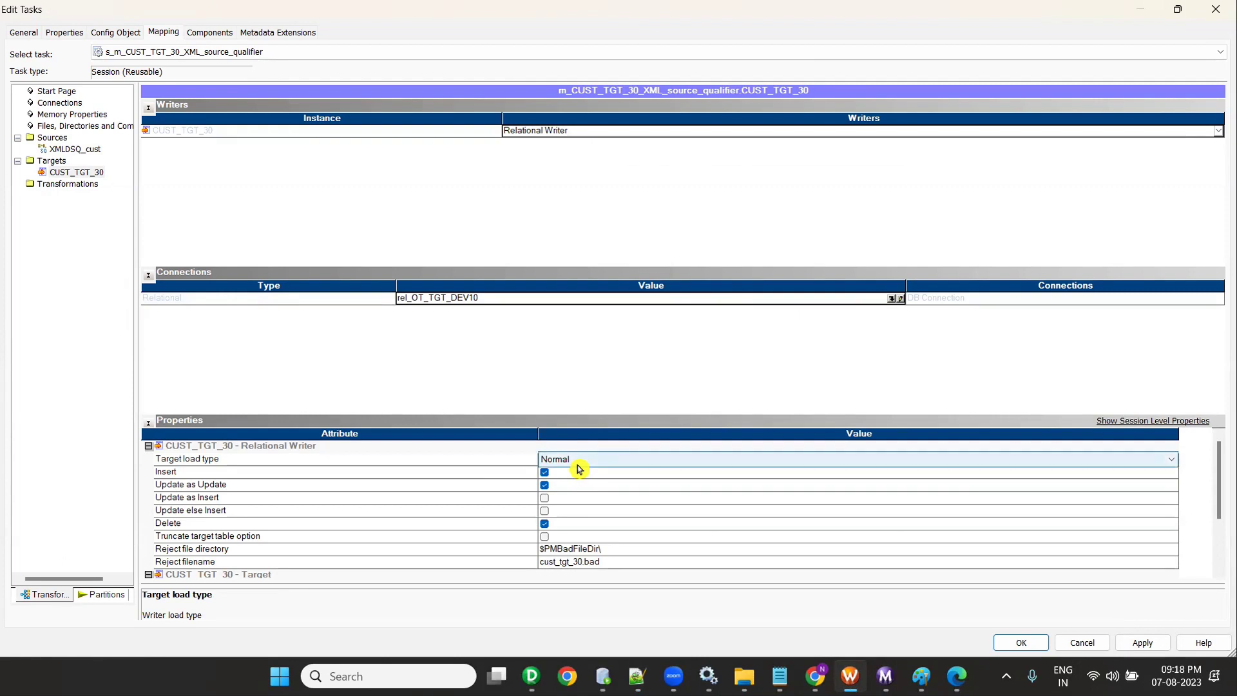
# - Switch to PowerCenter Designer and open the m_CUSTOMERS_TGT mapping from the folder's mappings for comparison
pyautogui.click(533, 674)
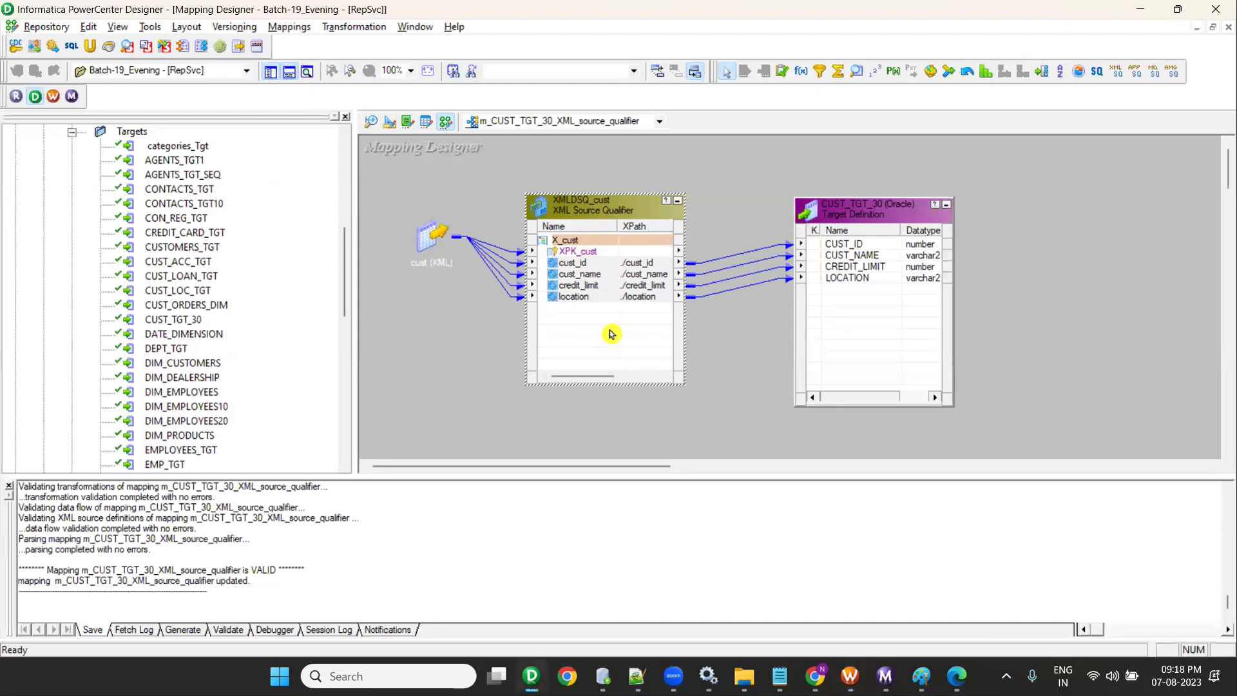
pyautogui.scroll(-6, 196, 375)
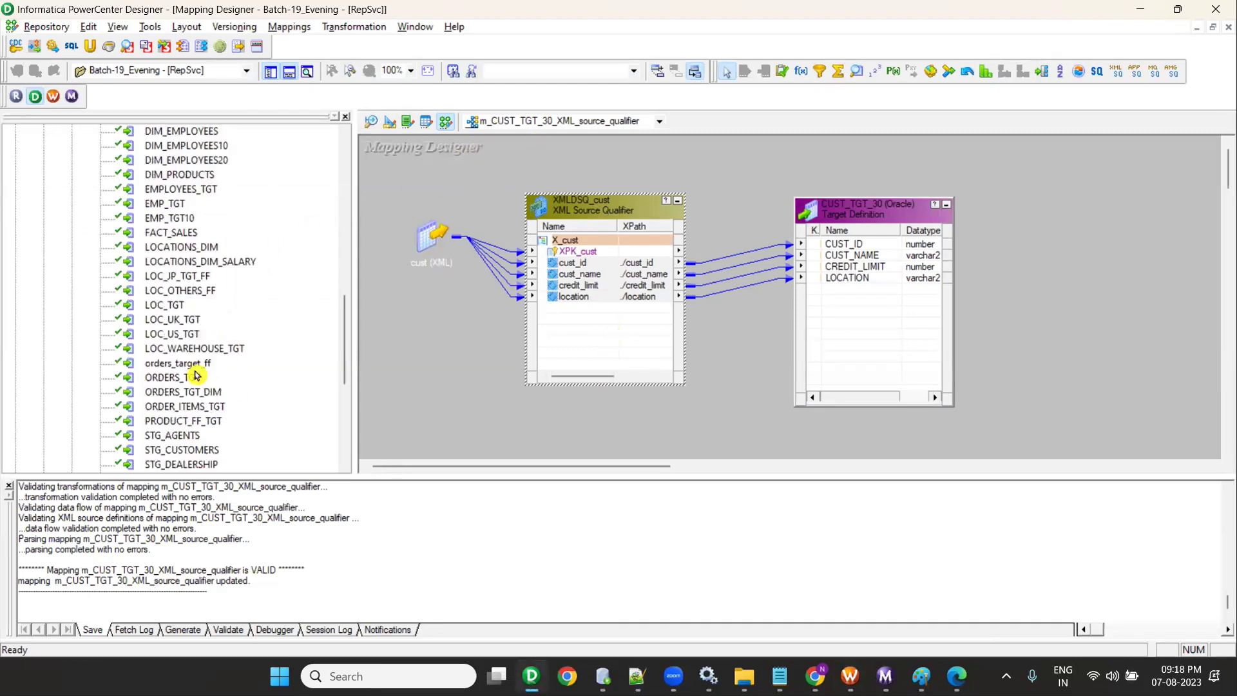
pyautogui.scroll(-7, 196, 375)
pyautogui.doubleClick(188, 369)
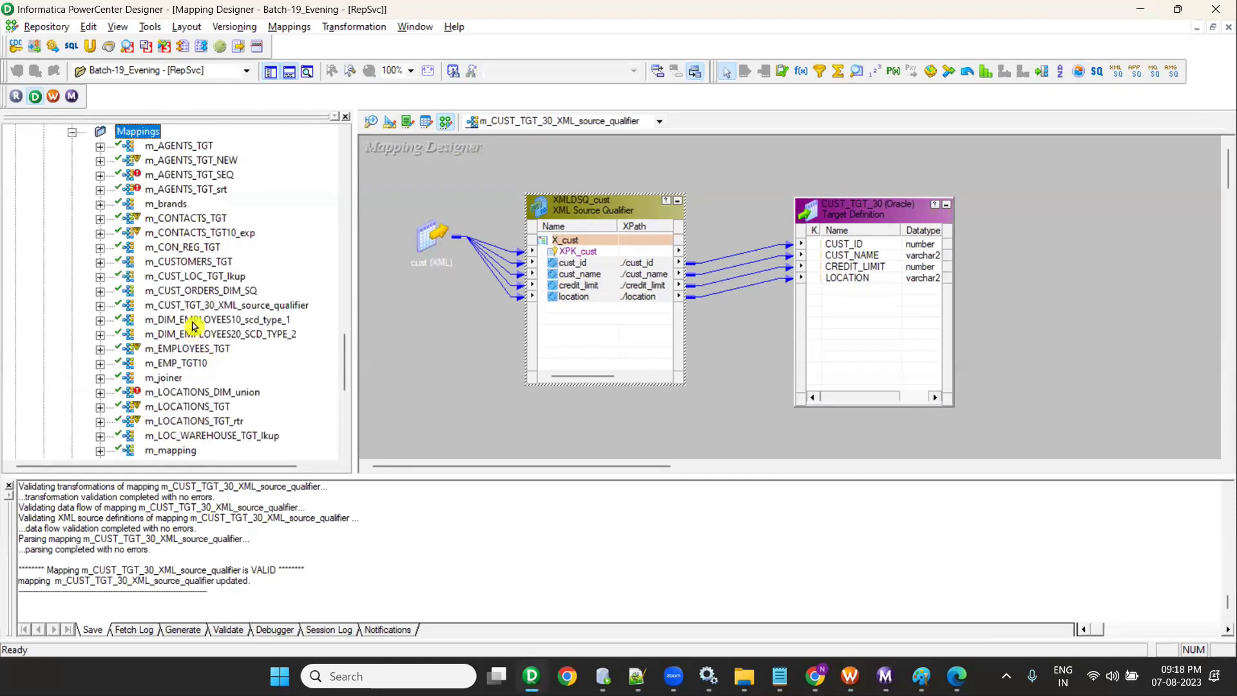
pyautogui.rightClick(184, 264)
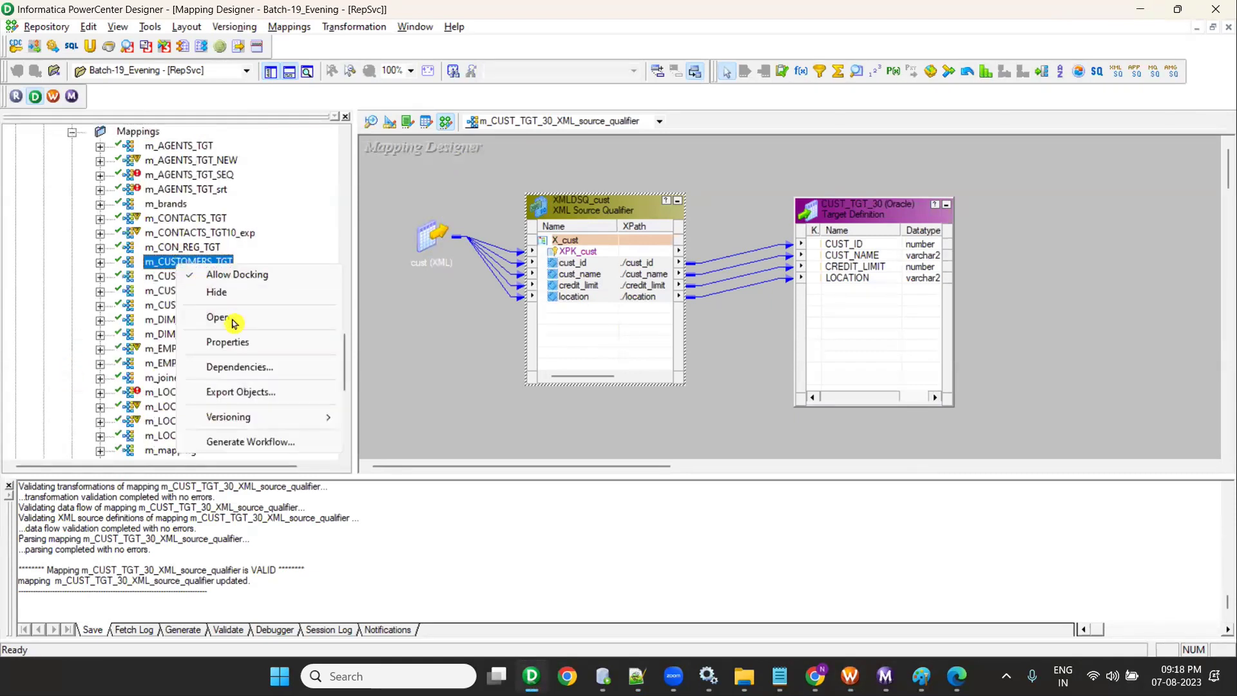
pyautogui.click(217, 317)
# - Arrange all objects of the m_CUSTOMERS_TGT mapping as icons and select them all
pyautogui.moveTo(574, 466); pyautogui.dragTo(522, 470)
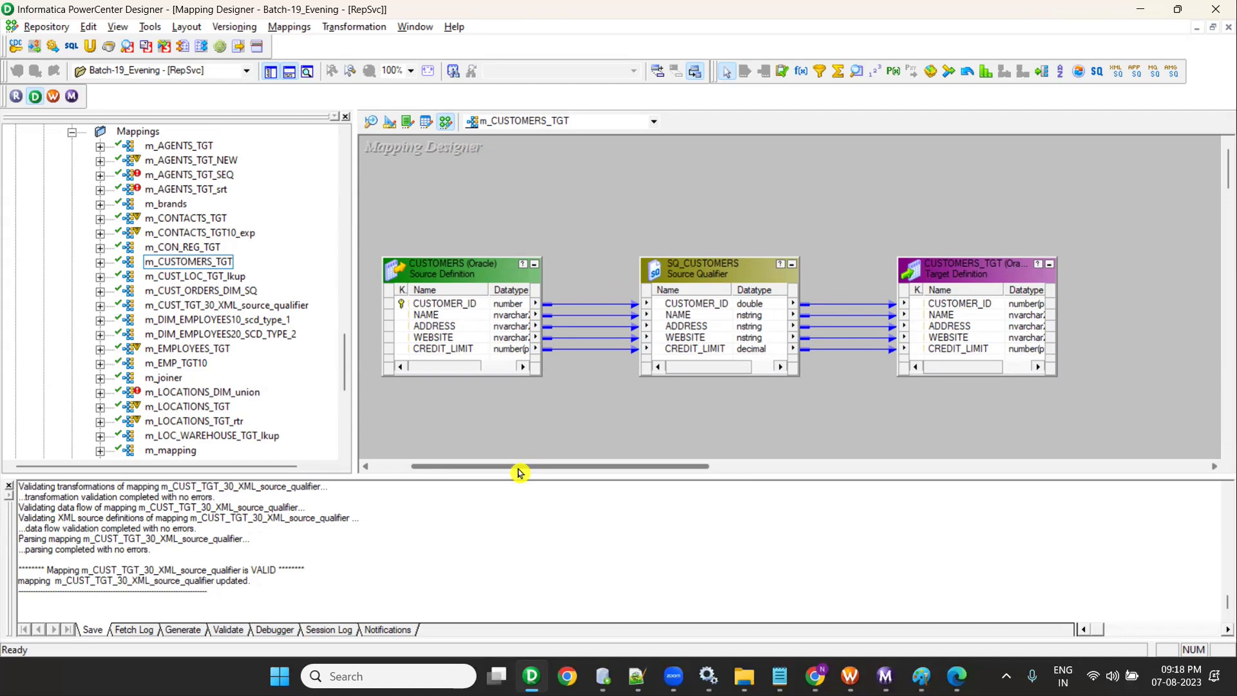
pyautogui.rightClick(629, 193)
pyautogui.click(670, 293)
pyautogui.moveTo(431, 224); pyautogui.dragTo(705, 381)
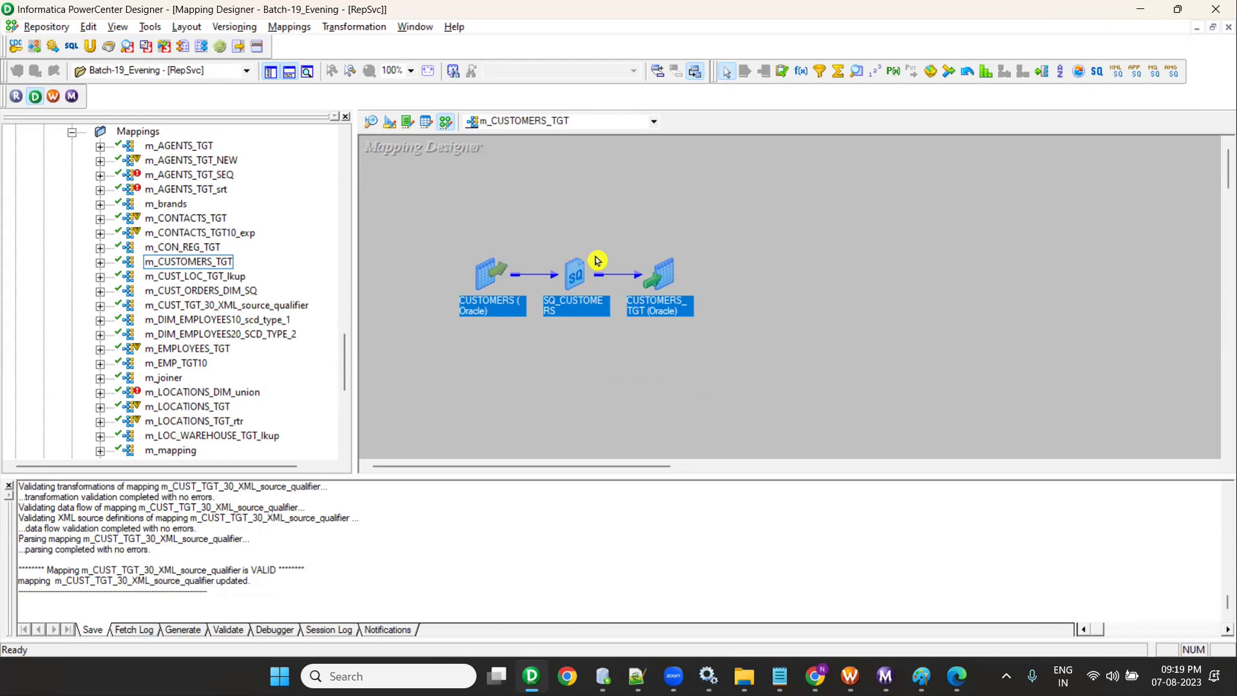
# - Reopen the m_CUST_TGT_30_XML_source_qualifier mapping, return to the session in Workflow Manager and review the XMLDSQ_cust source settings
pyautogui.click(567, 122)
pyautogui.click(561, 138)
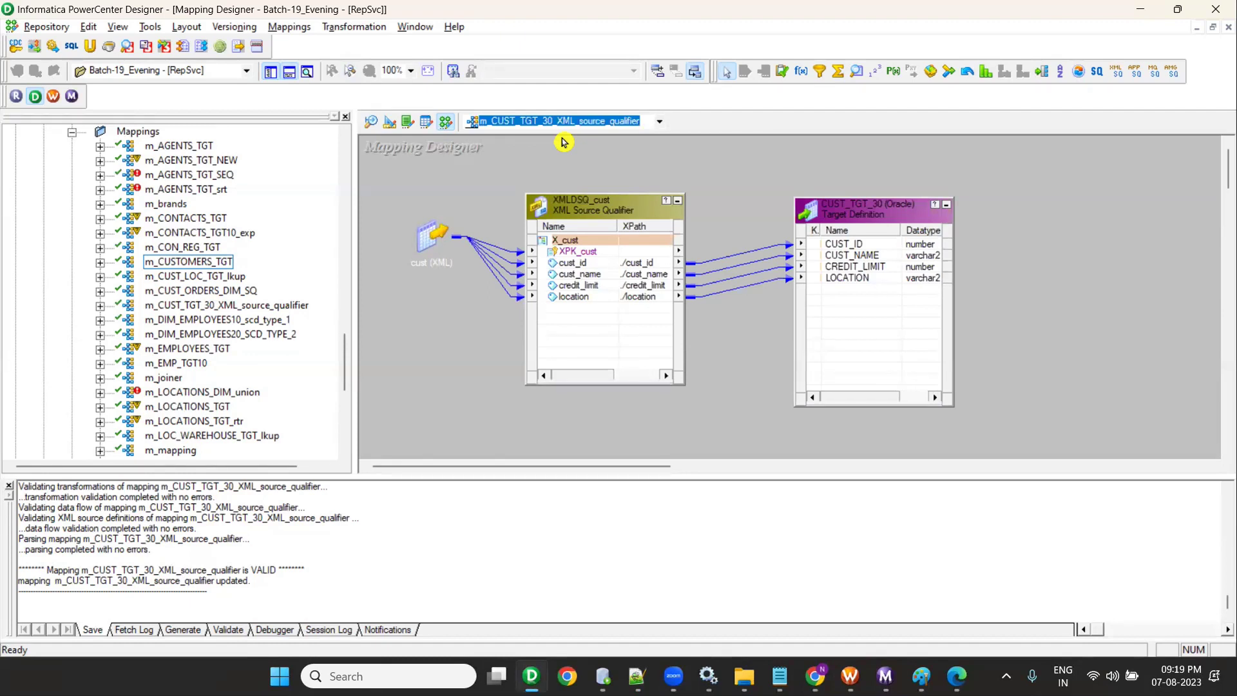
pyautogui.hotkey('alt', 'Tab')
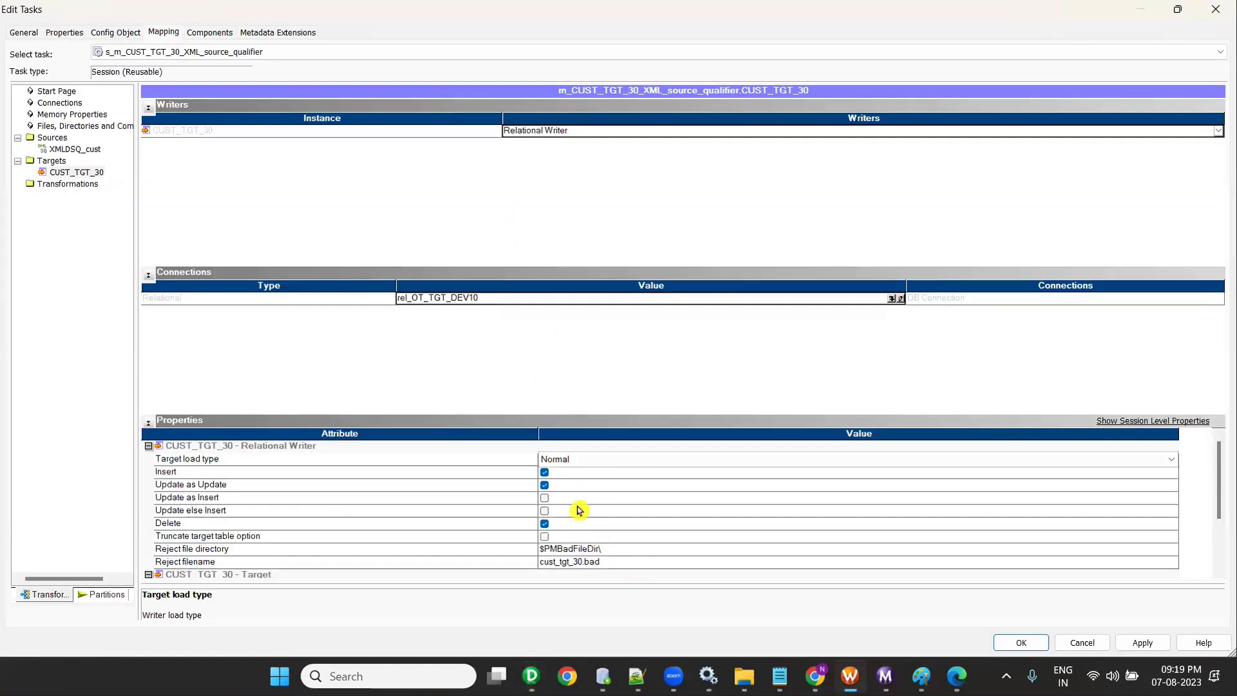
pyautogui.click(81, 150)
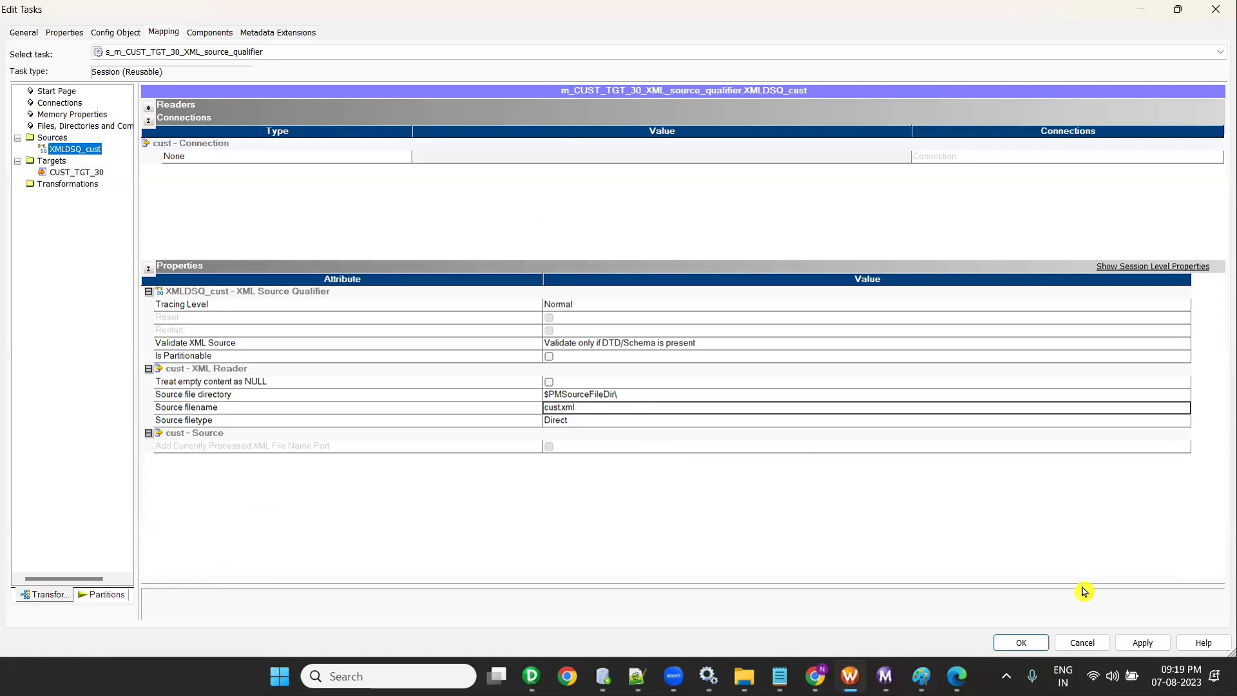
# - Apply the session settings, then change the CUST_TGT_30 target's relational connection to rel_OT_TGT_DEV1 and close the session's task editor
pyautogui.click(83, 173)
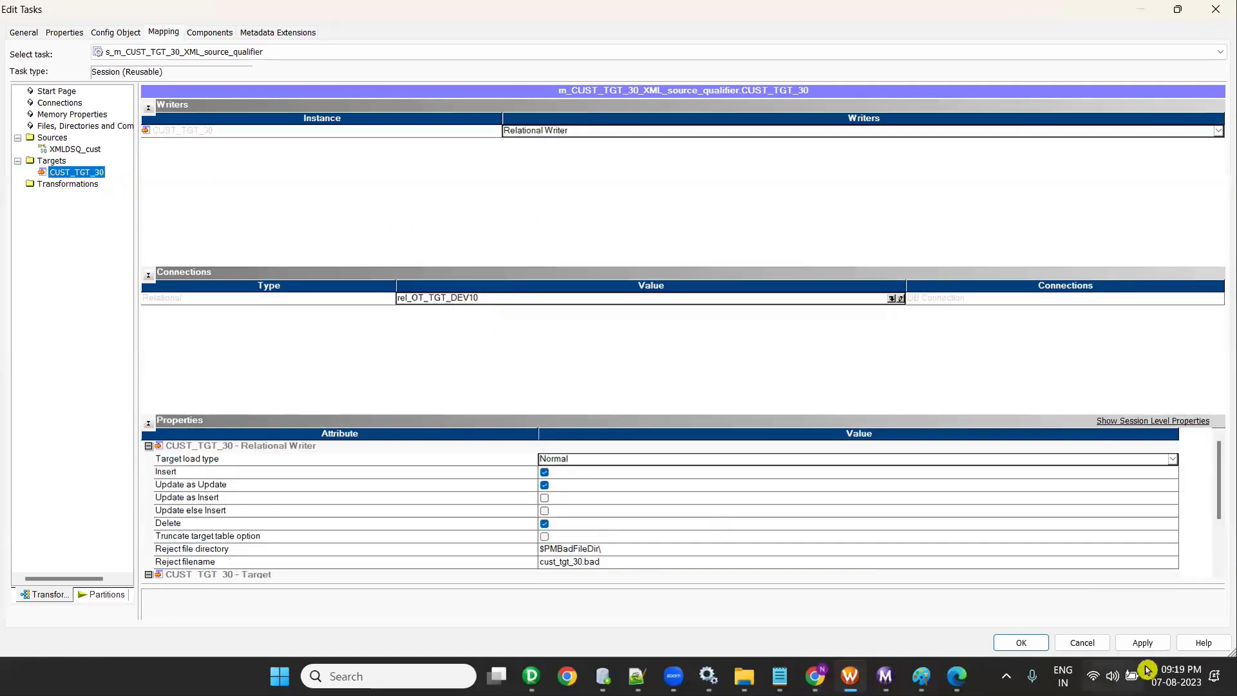
pyautogui.click(1142, 643)
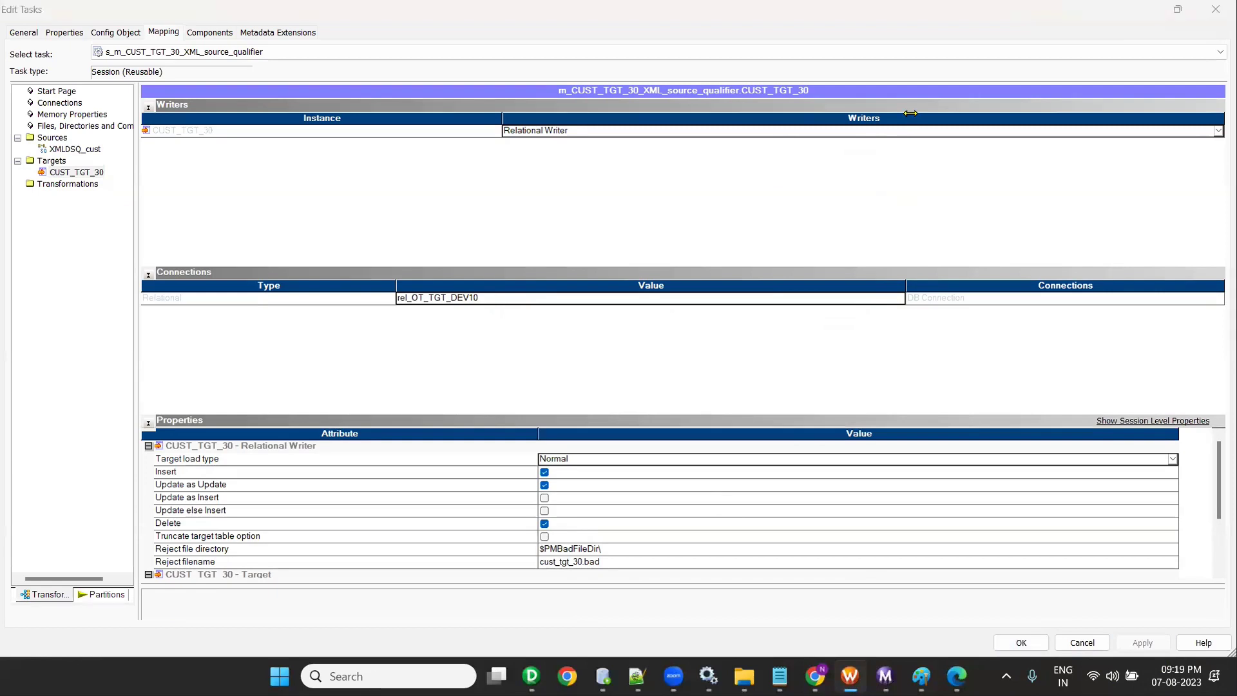
pyautogui.click(63, 171)
pyautogui.click(898, 296)
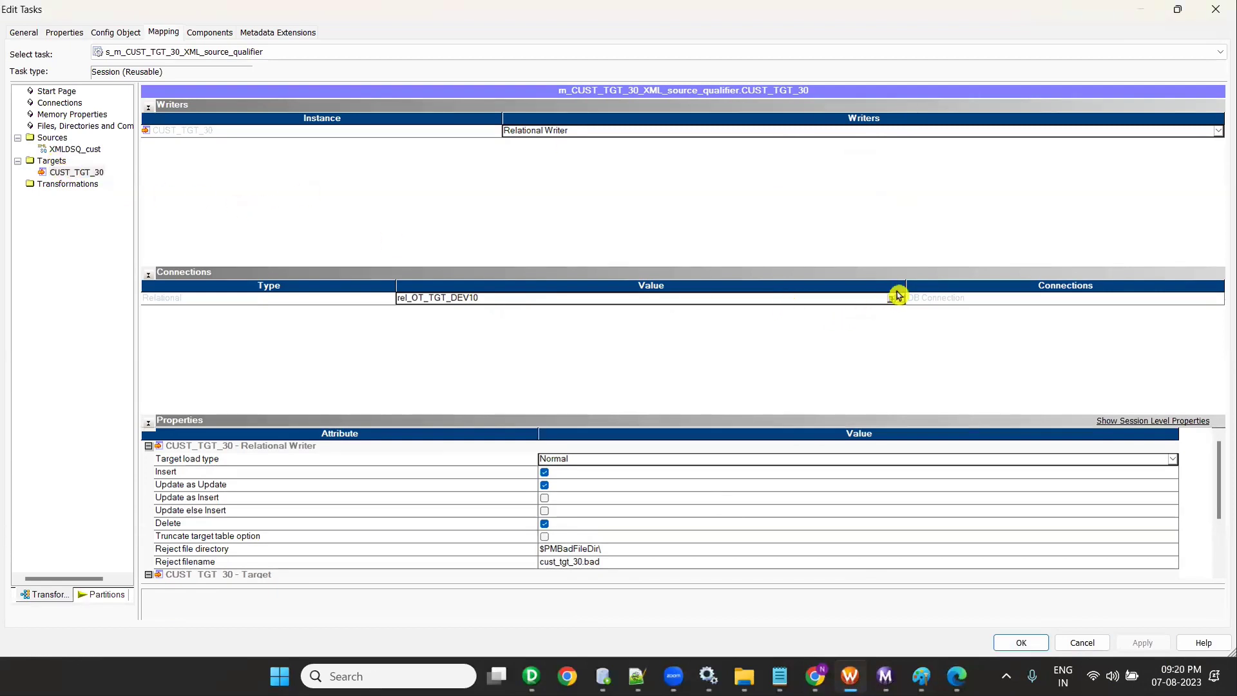
pyautogui.click(899, 296)
pyautogui.scroll(-1, 588, 389)
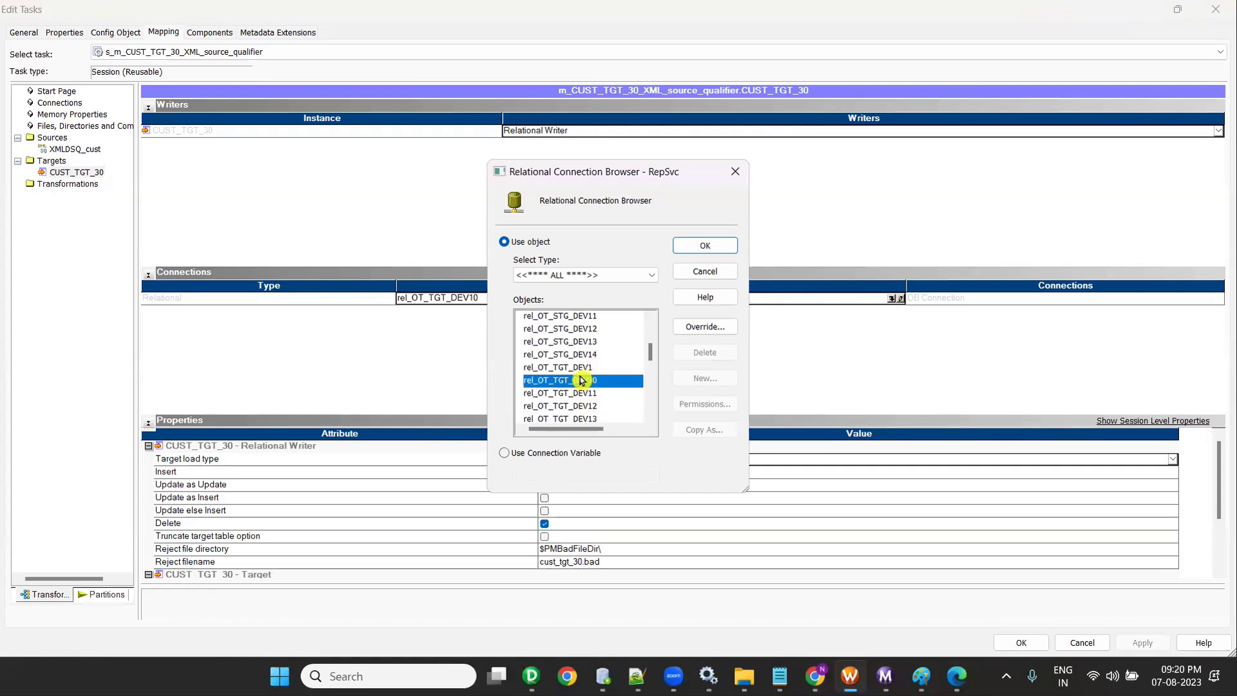
pyautogui.click(580, 367)
pyautogui.press('Return')
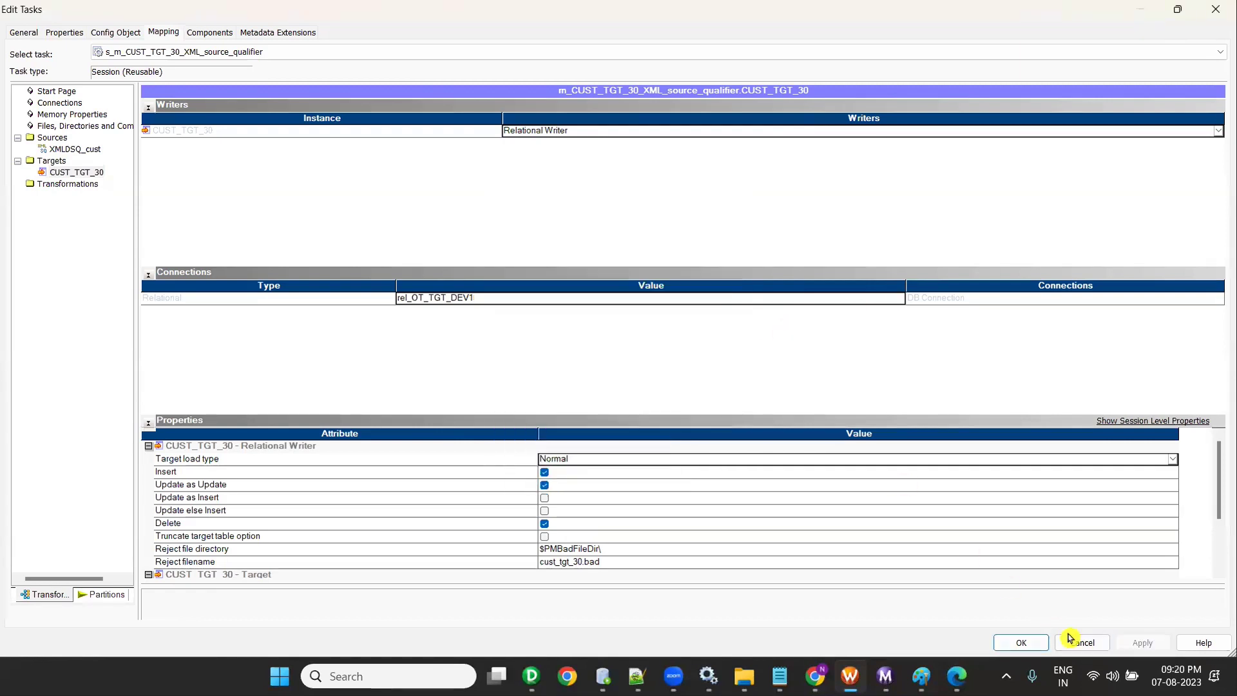
pyautogui.click(1074, 641)
# - Start the wf_s_m_CUST_TGT_30_XML_source_qualifier workflow
pyautogui.click(558, 87)
pyautogui.rightClick(572, 281)
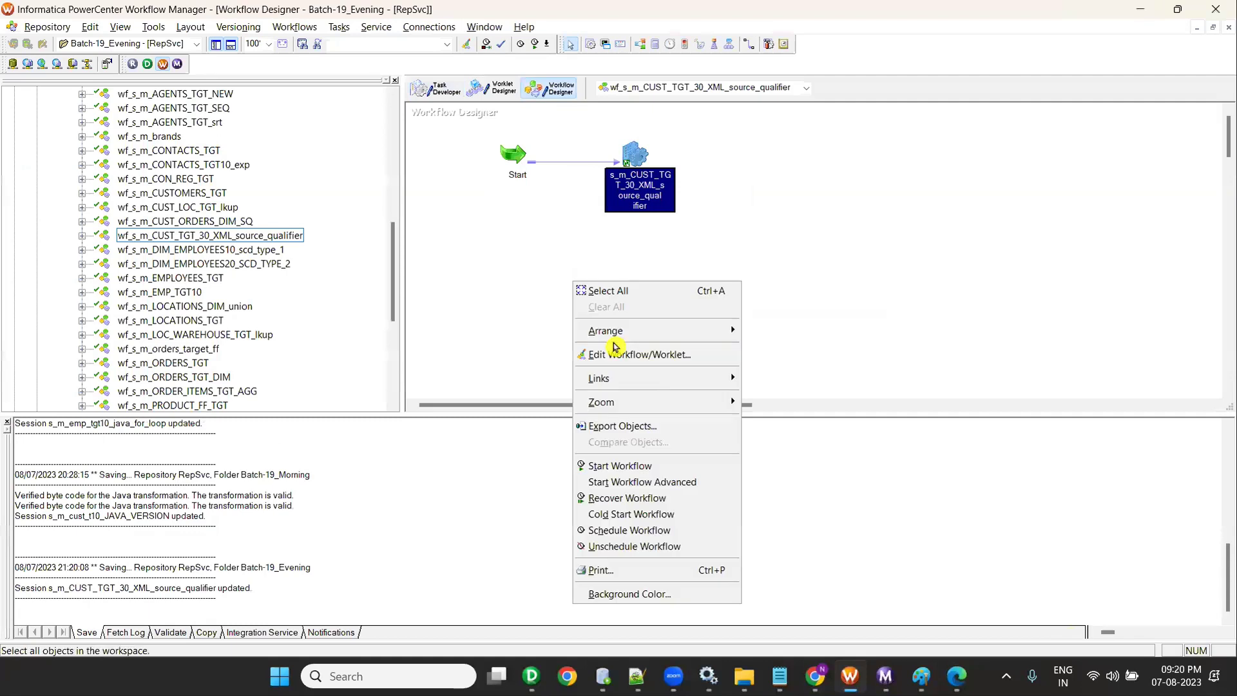
pyautogui.click(670, 470)
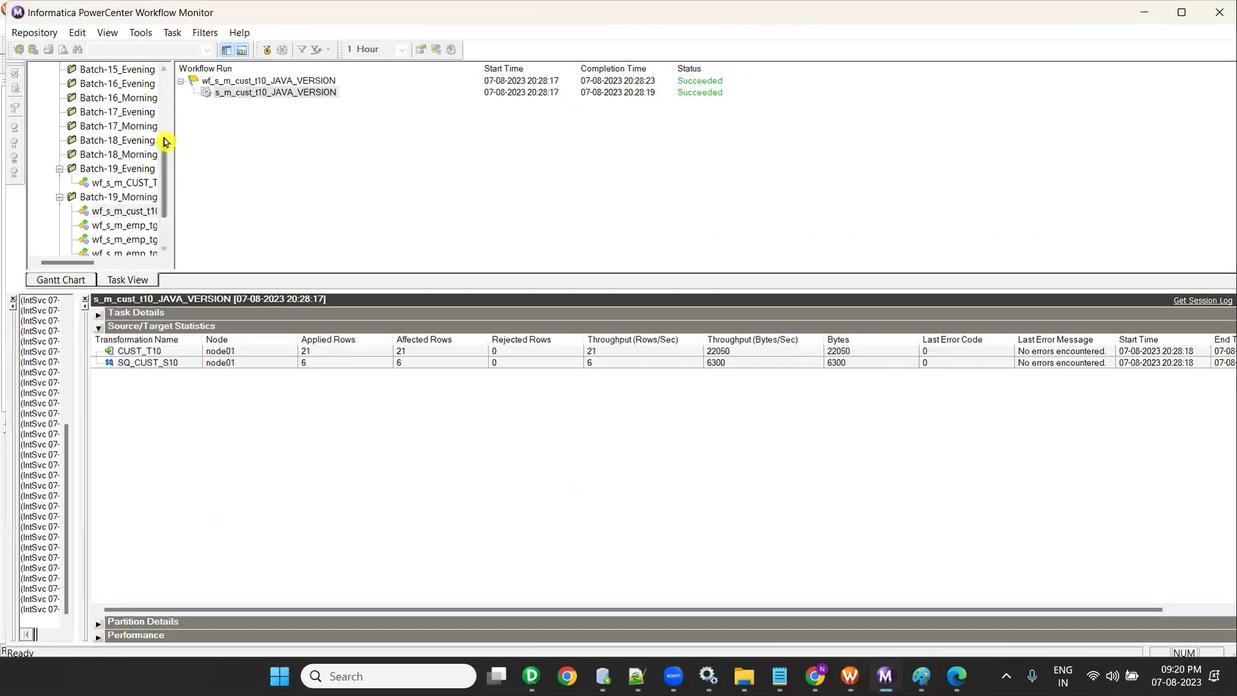
# - In Workflow Monitor, open the run properties of the s_m_CUST_TGT_30_XML_source_qualifier session and check its source and target row statistics
pyautogui.moveTo(174, 172); pyautogui.dragTo(255, 172)
pyautogui.scroll(-2, 172, 187)
pyautogui.click(184, 127)
pyautogui.rightClick(375, 93)
pyautogui.click(451, 301)
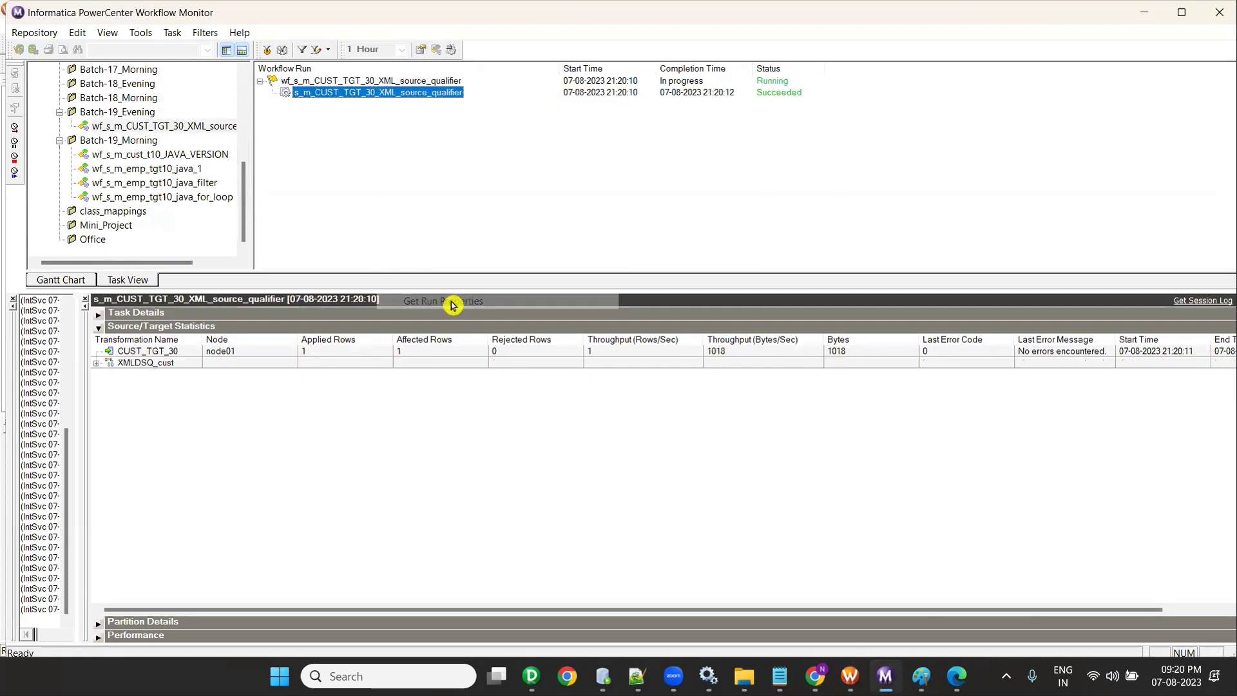
pyautogui.click(322, 352)
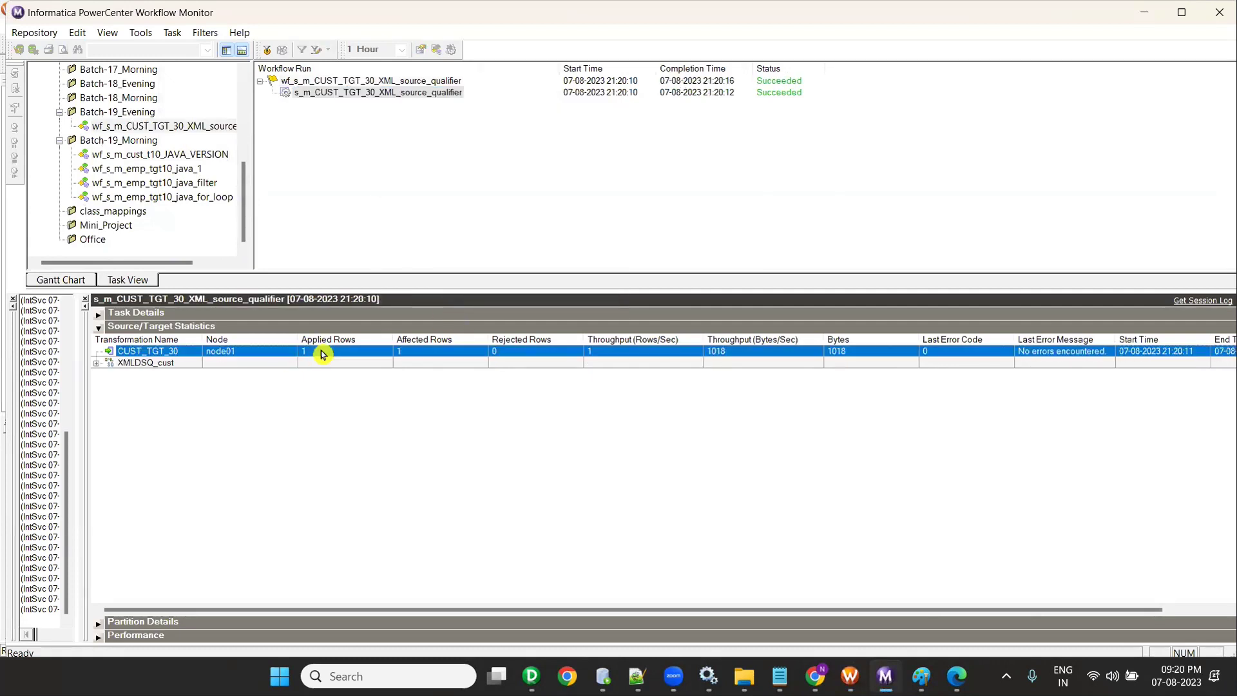
pyautogui.click(160, 364)
pyautogui.click(311, 352)
# - Switch to SQL Developer, add the statement "select * from CUST_TGT_30;" below the table definition and run it
pyautogui.hotkey('alt', 'Tab')
pyautogui.write('* from')
pyautogui.scroll(1, 599, 148)
pyautogui.doubleClick(567, 133)
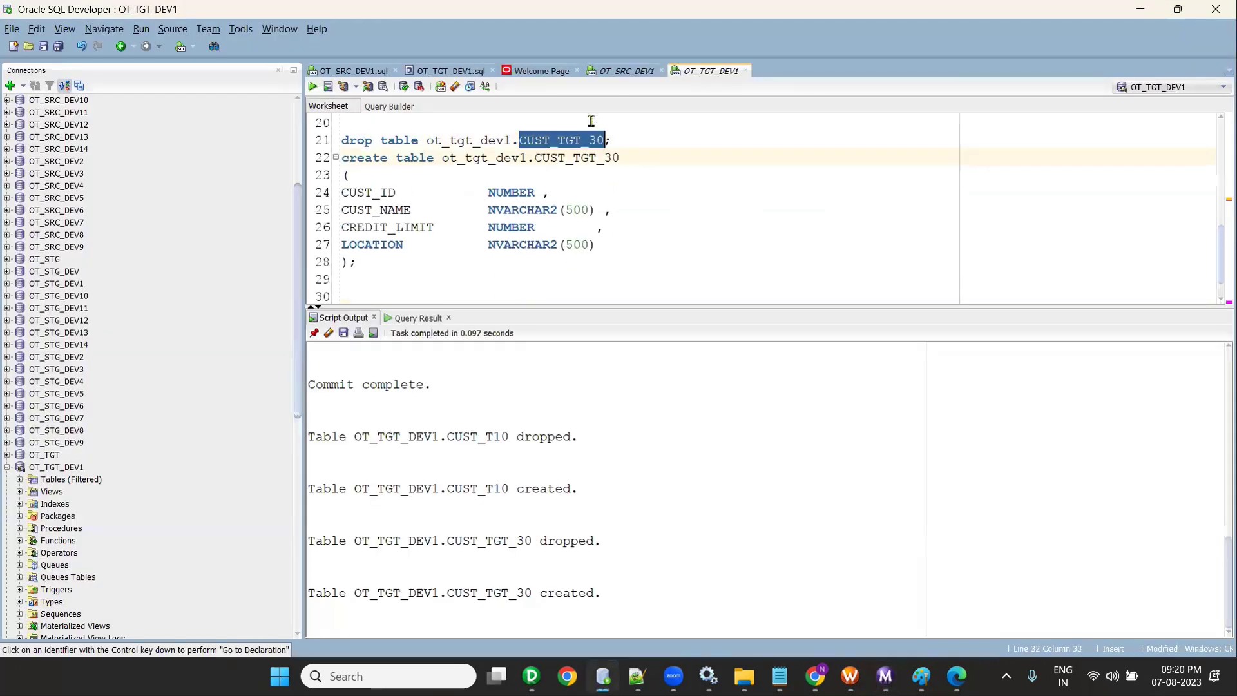
pyautogui.doubleClick(567, 157)
pyautogui.hotkey('ctrl', 'c')
pyautogui.scroll(-1, 516, 264)
pyautogui.click(505, 291)
pyautogui.hotkey('ctrl', 'v')
pyautogui.write(';')
pyautogui.click(316, 88)
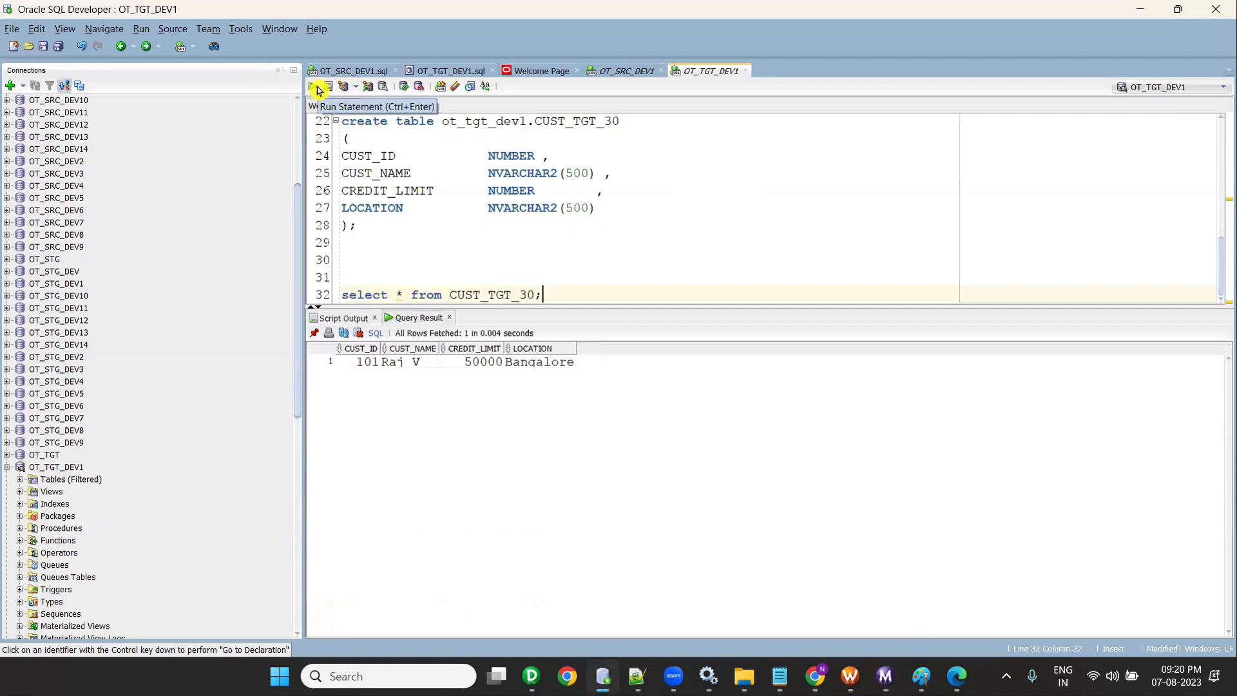
# - Compare the customer values in cust.xml in Notepad++ with the row returned from CUST_TGT_30
pyautogui.click(646, 673)
pyautogui.click(284, 111)
pyautogui.click(329, 140)
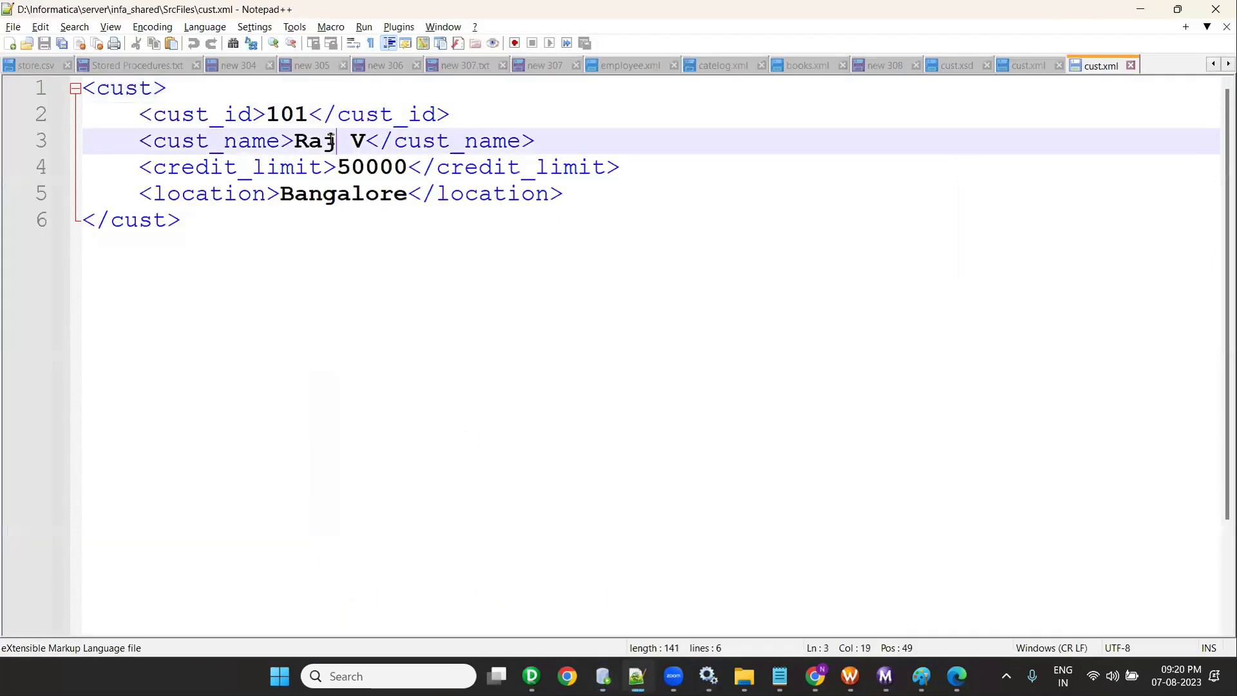
pyautogui.click(362, 159)
pyautogui.click(363, 188)
pyautogui.hotkey('alt', 'Tab')
pyautogui.moveTo(346, 368); pyautogui.dragTo(533, 367)
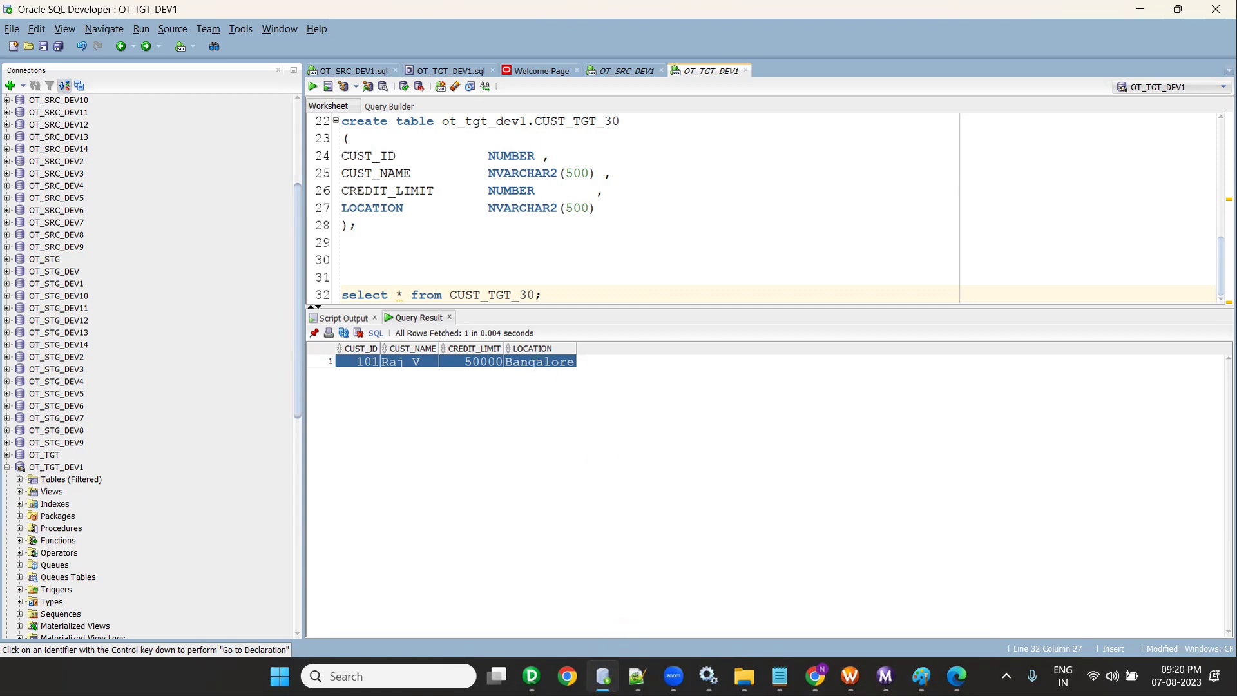
# - Go to the SrcFiles folder in File Explorer and open the catelog XSD file in Notepad++
pyautogui.moveTo(780, 676)
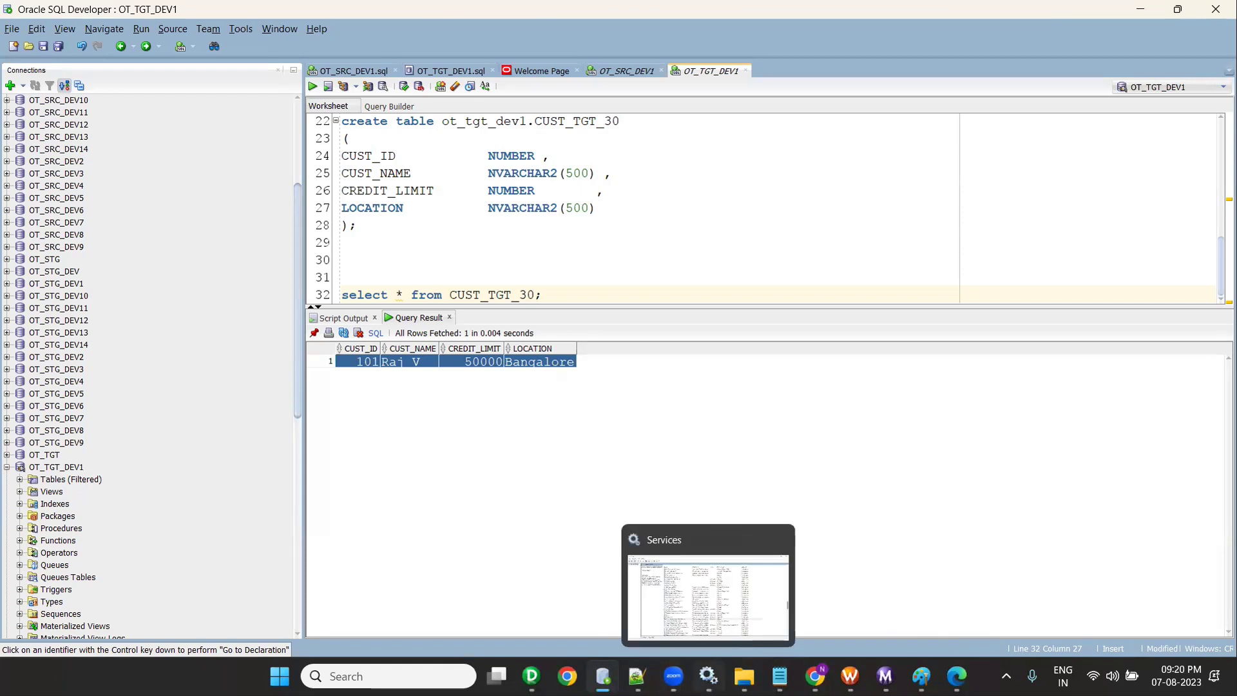
pyautogui.click(637, 676)
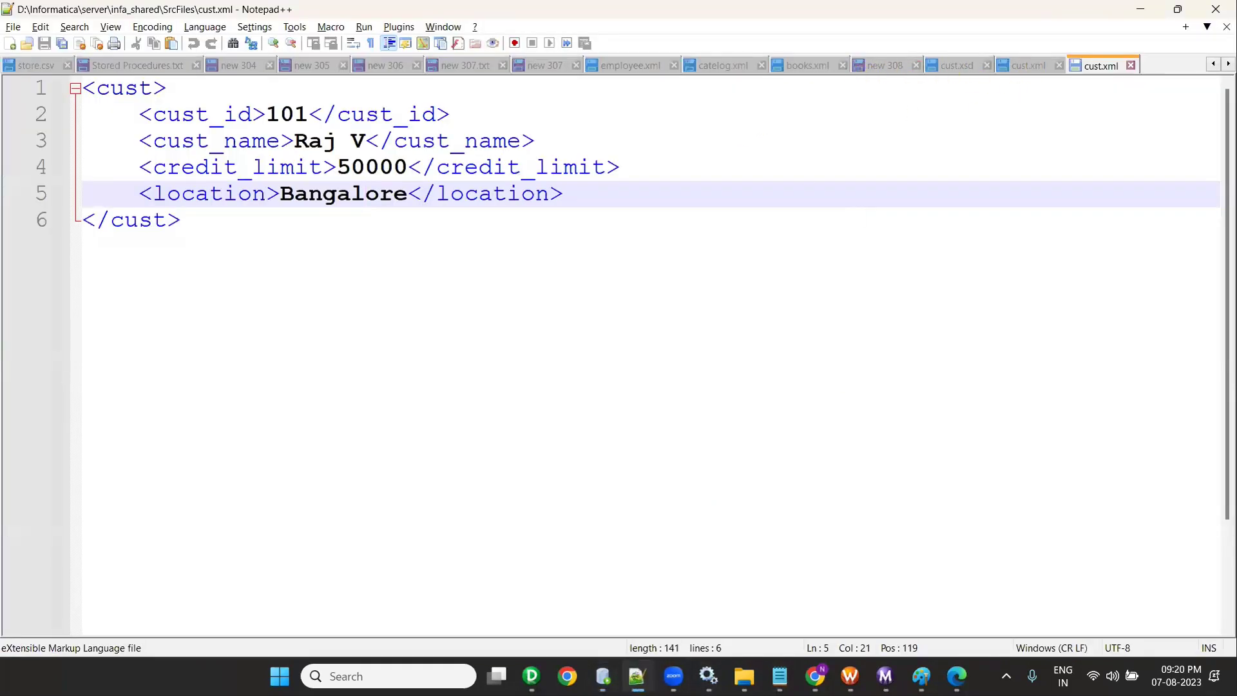
pyautogui.click(692, 564)
pyautogui.rightClick(315, 284)
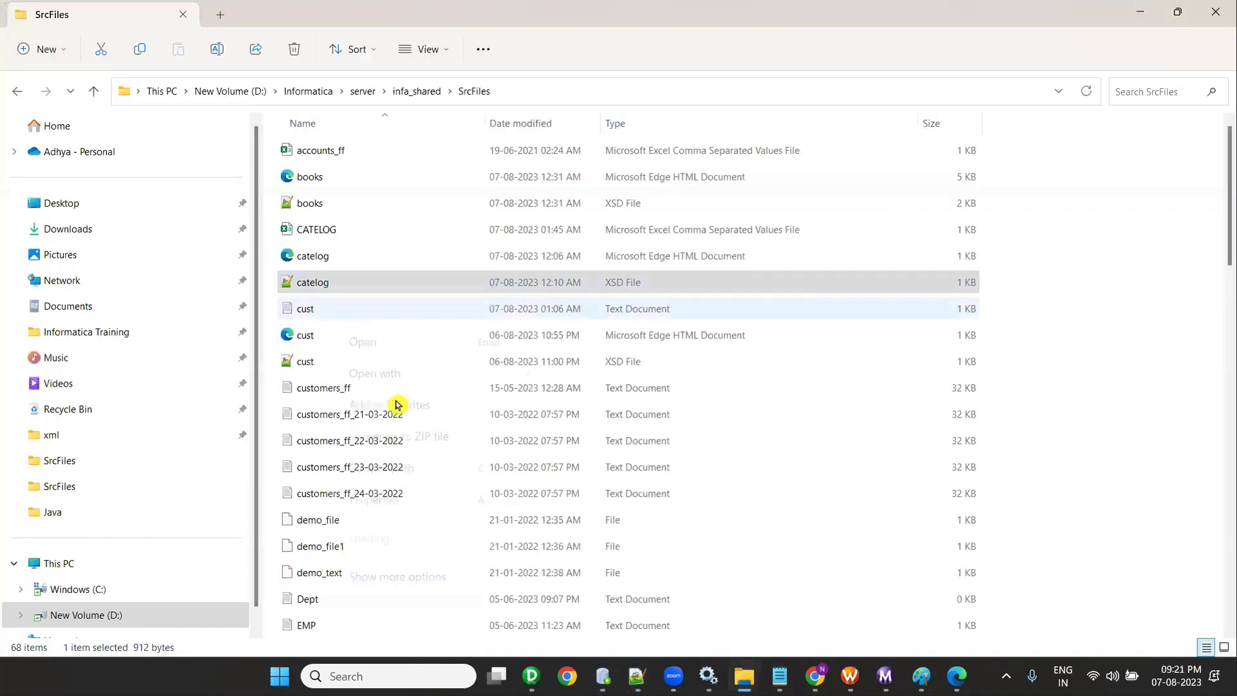
pyautogui.click(414, 560)
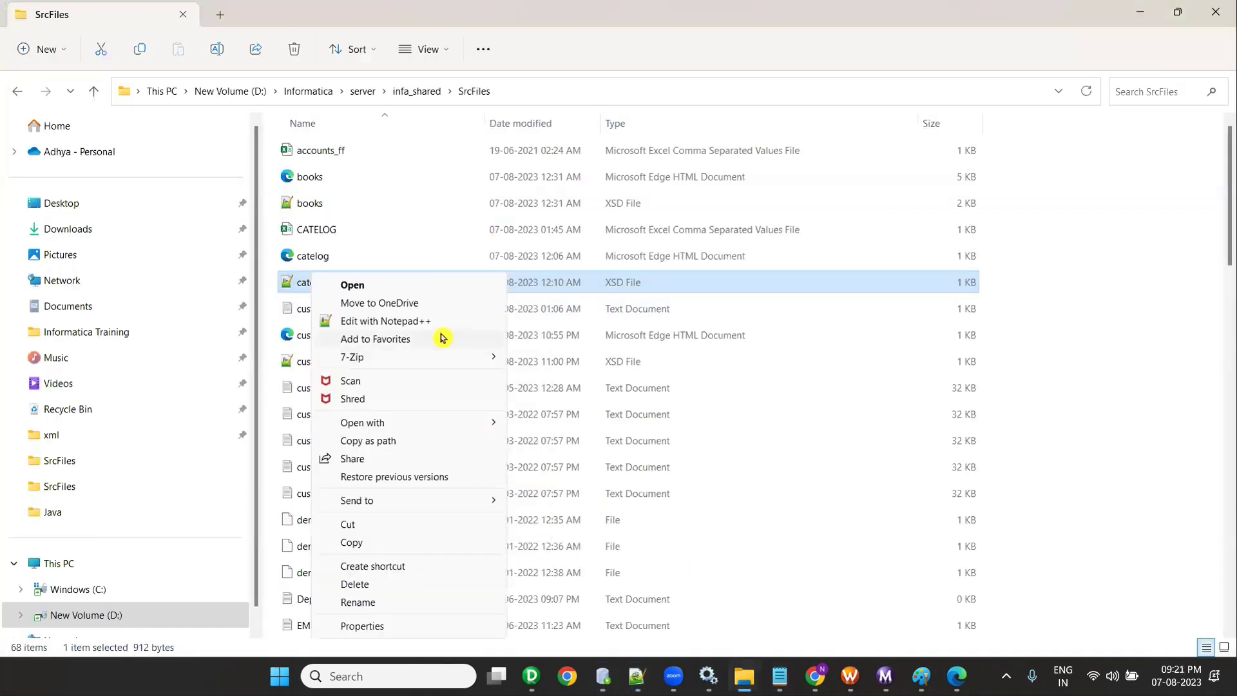
pyautogui.click(436, 327)
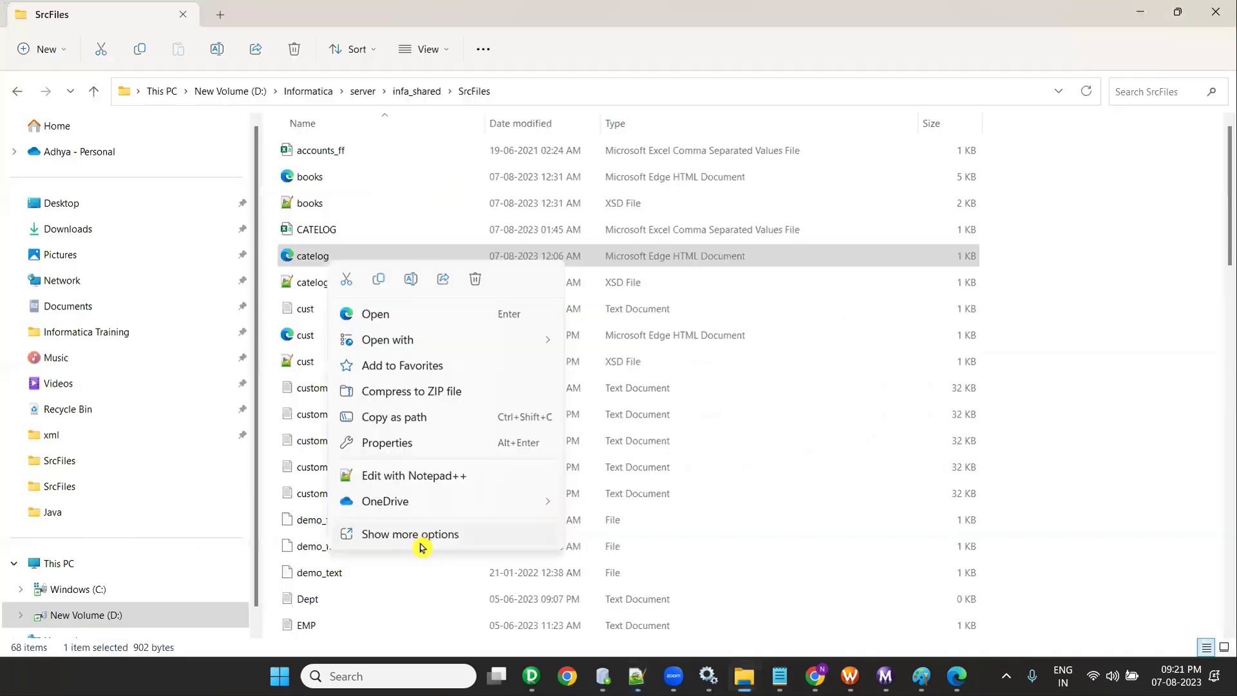
# - Open catelog.xml from SrcFiles in Notepad++ and read through its CD records
pyautogui.click(419, 545)
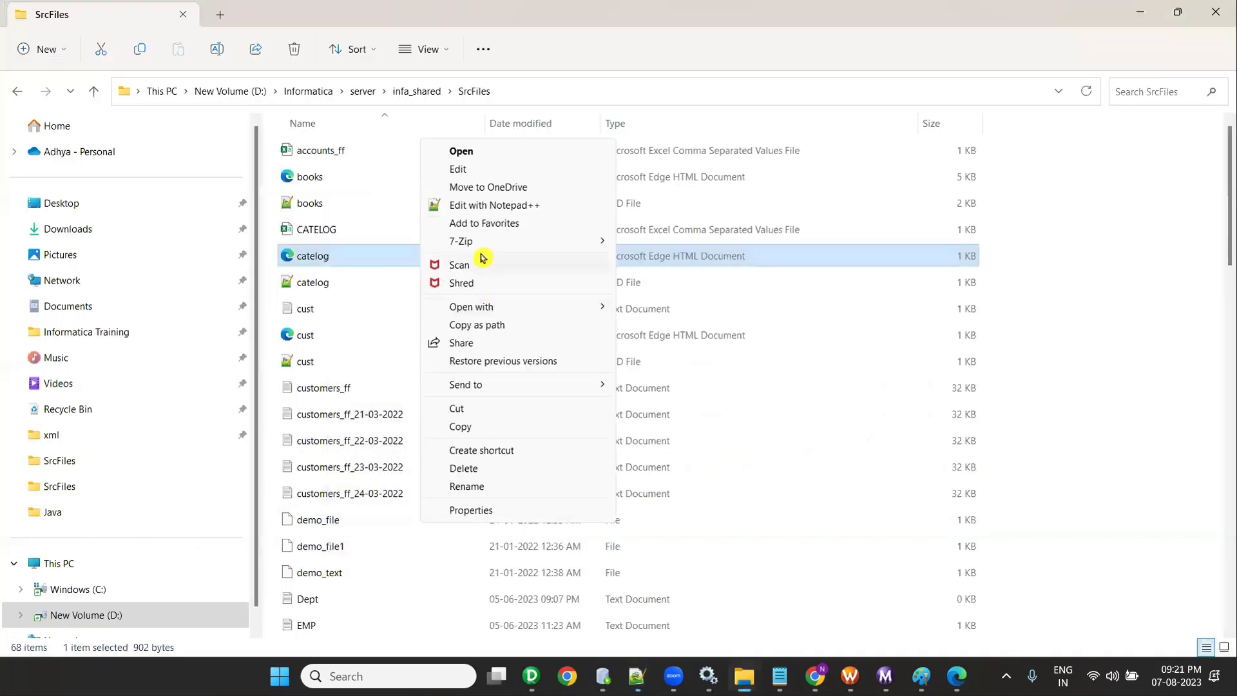
pyautogui.click(483, 204)
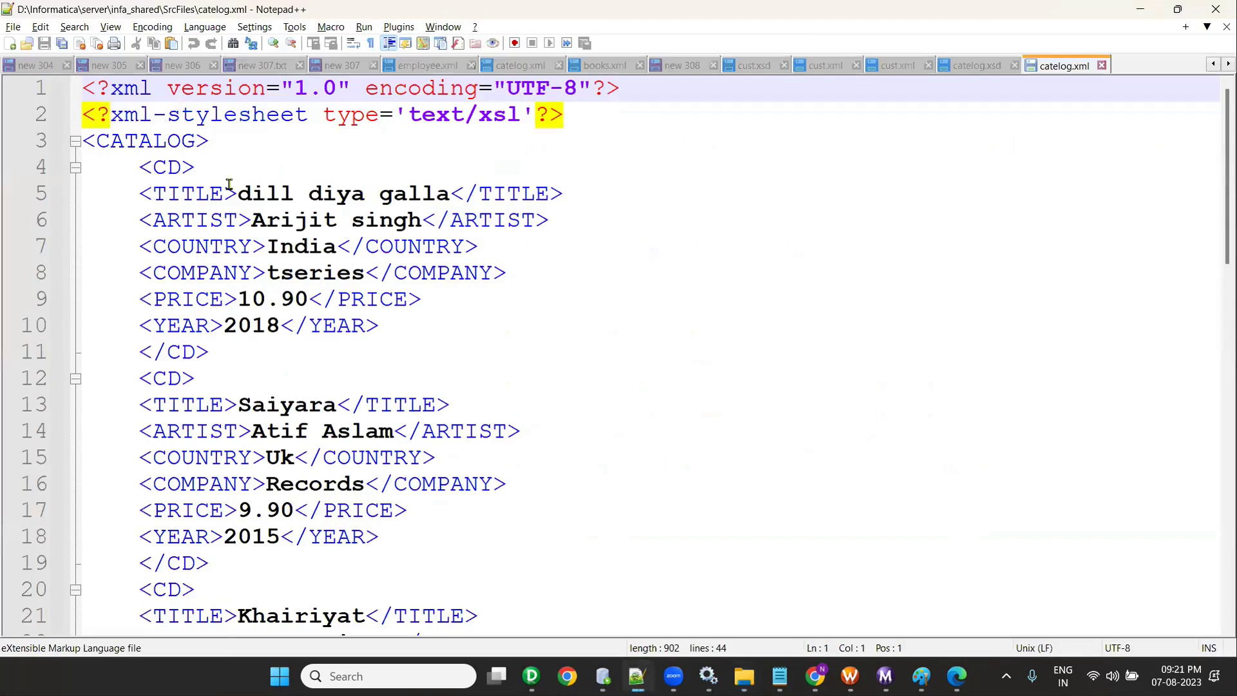
pyautogui.scroll(-5, 275, 346)
pyautogui.scroll(-5, 275, 354)
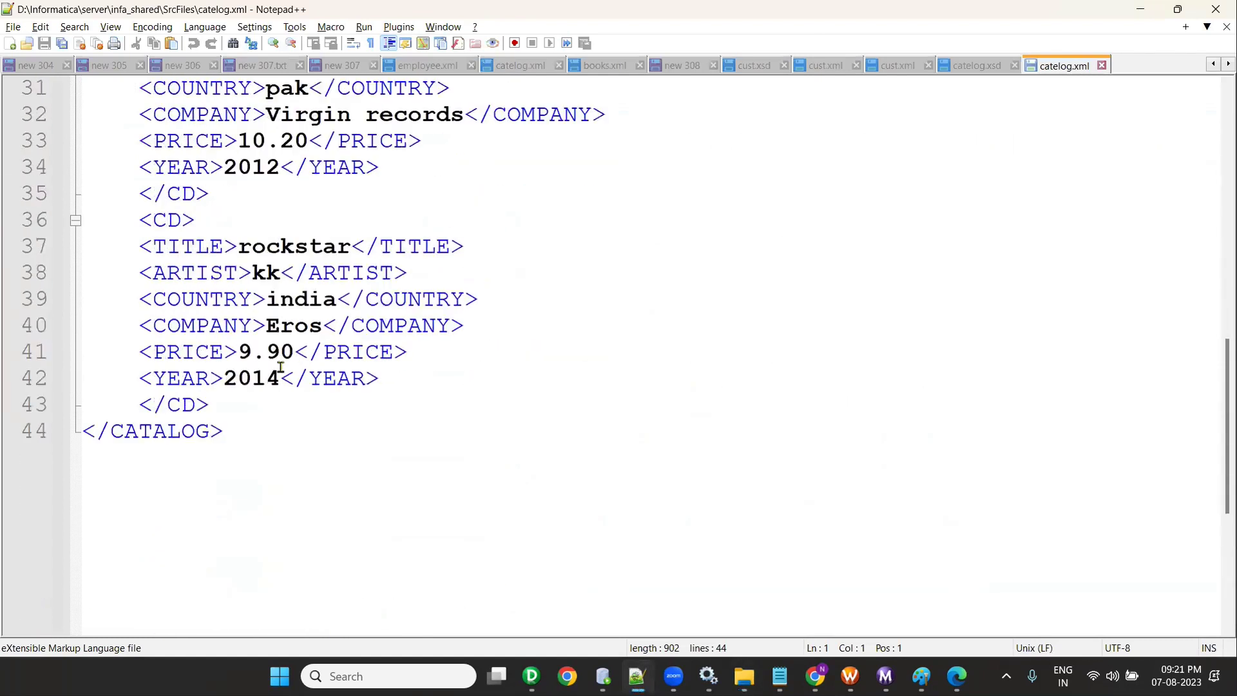
pyautogui.scroll(9, 279, 366)
pyautogui.scroll(1, 279, 366)
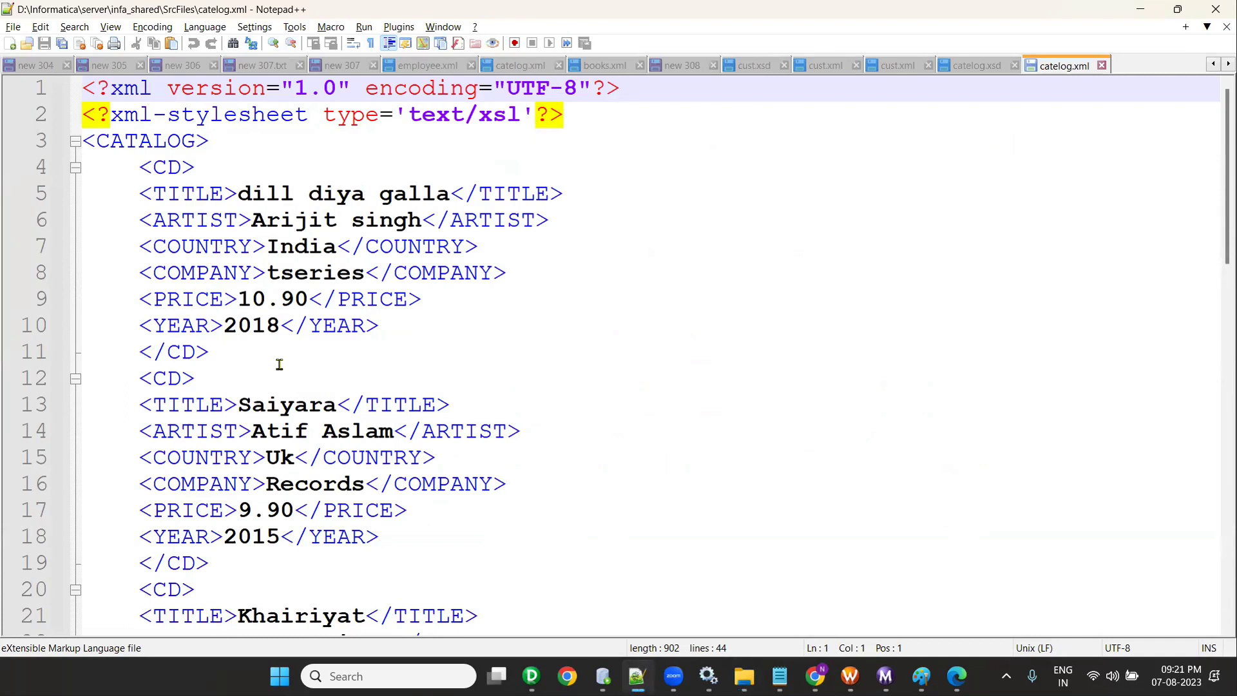
# - Return to the SrcFiles folder and bring up catelog.xsd in Notepad++ to review the CATALOG schema elements
pyautogui.hotkey('alt', 'Tab')
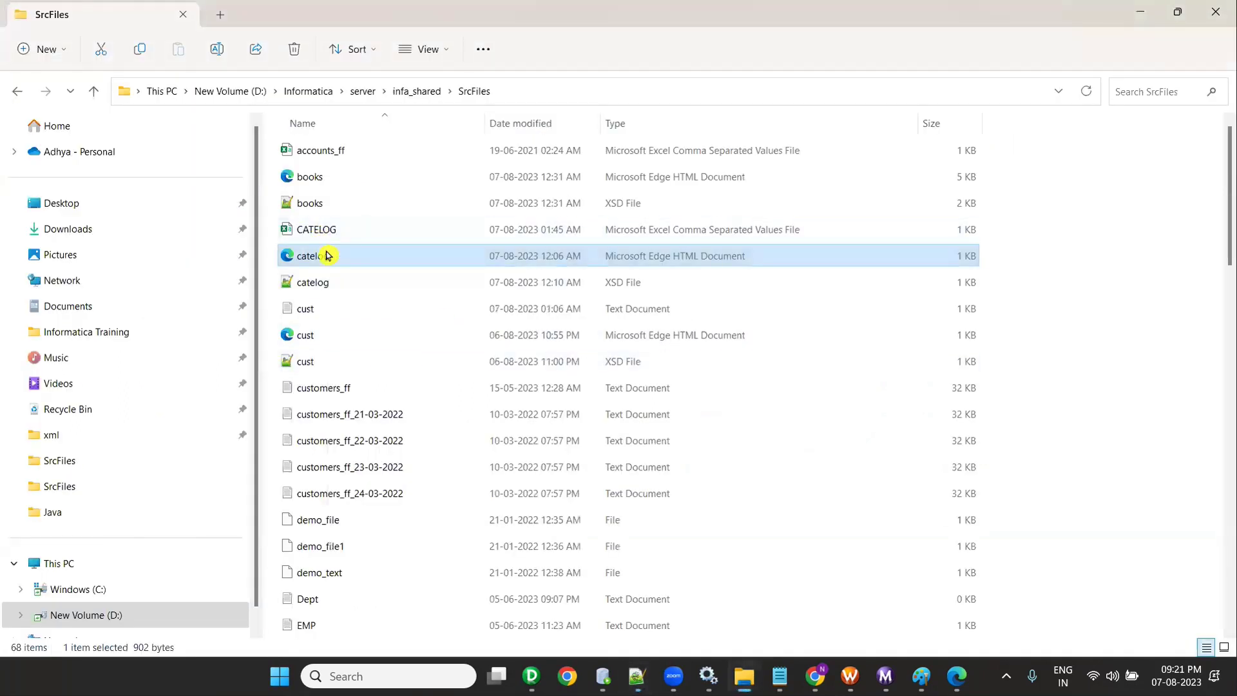
pyautogui.click(318, 287)
pyautogui.rightClick(320, 284)
pyautogui.click(433, 553)
pyautogui.rightClick(465, 282)
pyautogui.click(480, 219)
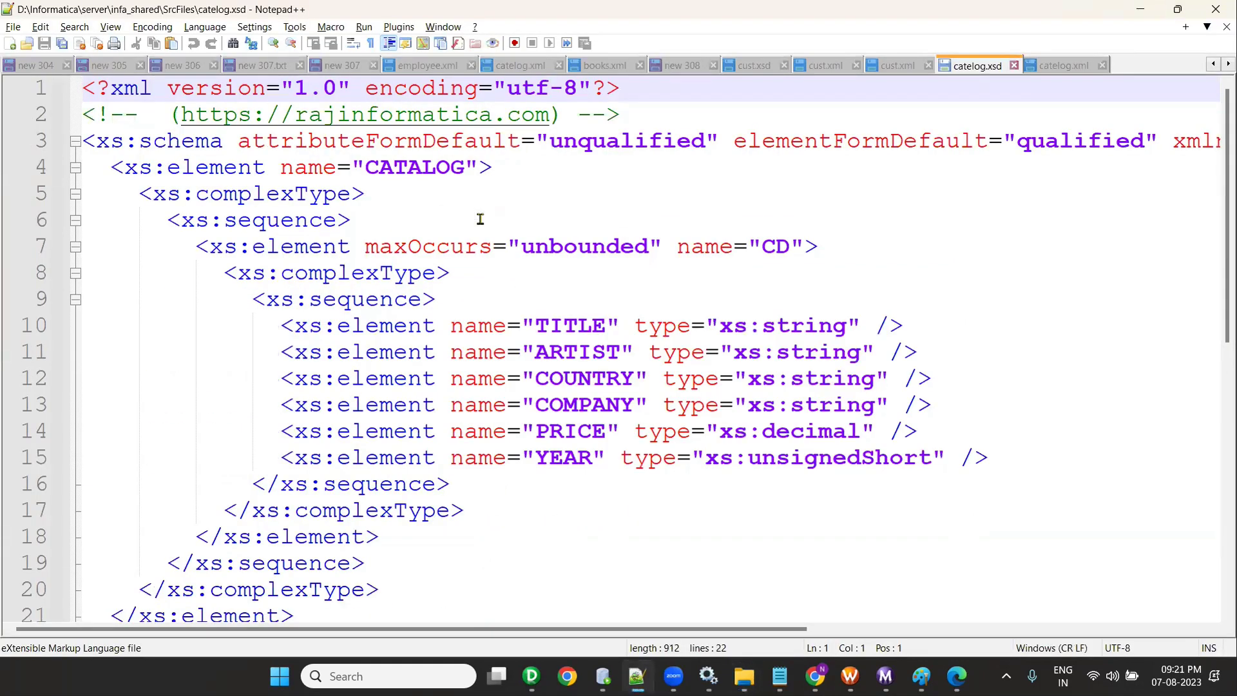
# - Copy the catelog_tgt drop and create statements from the Tables DDL and DML notes into the OT_TGT_DEV1 worksheet and run them
pyautogui.moveTo(779, 675)
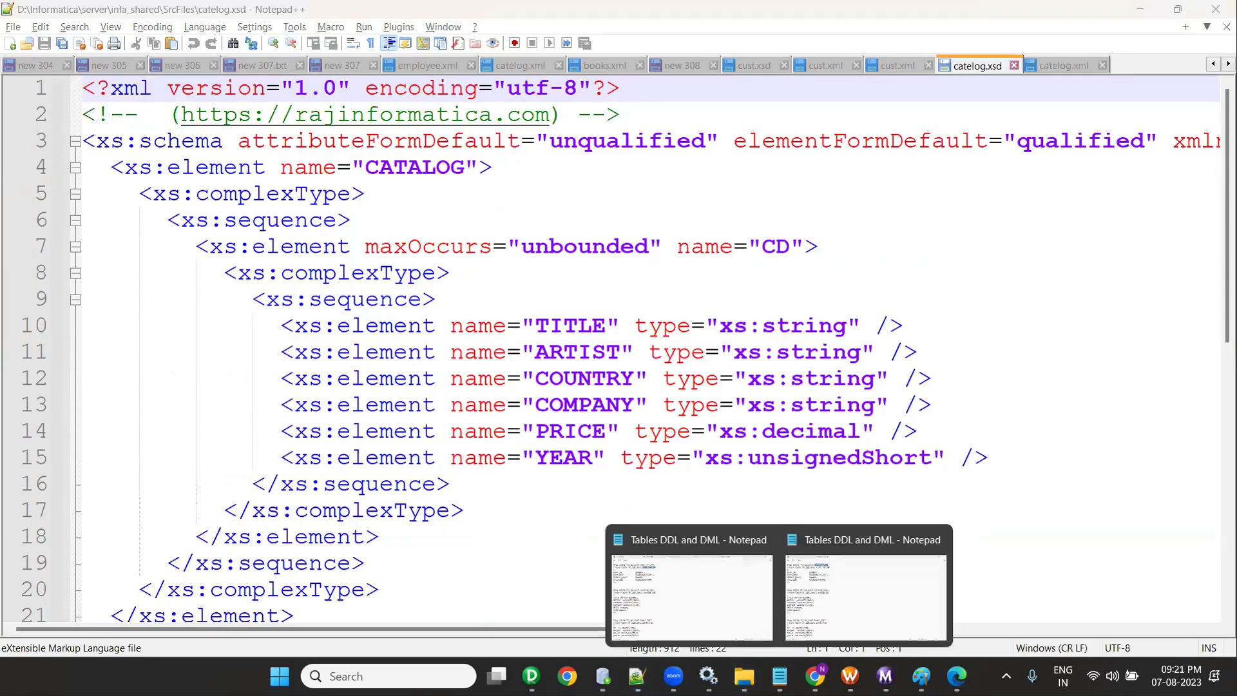
pyautogui.click(854, 573)
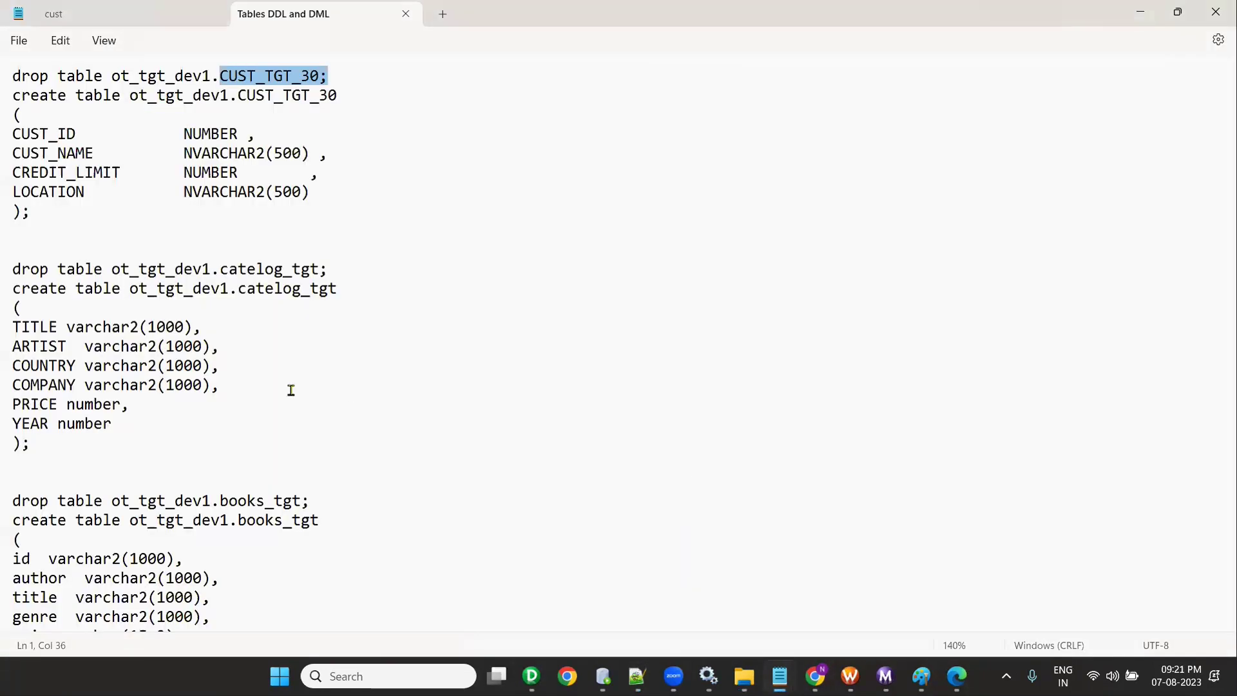
pyautogui.scroll(-1, 292, 390)
pyautogui.moveTo(30, 372); pyautogui.dragTo(11, 195)
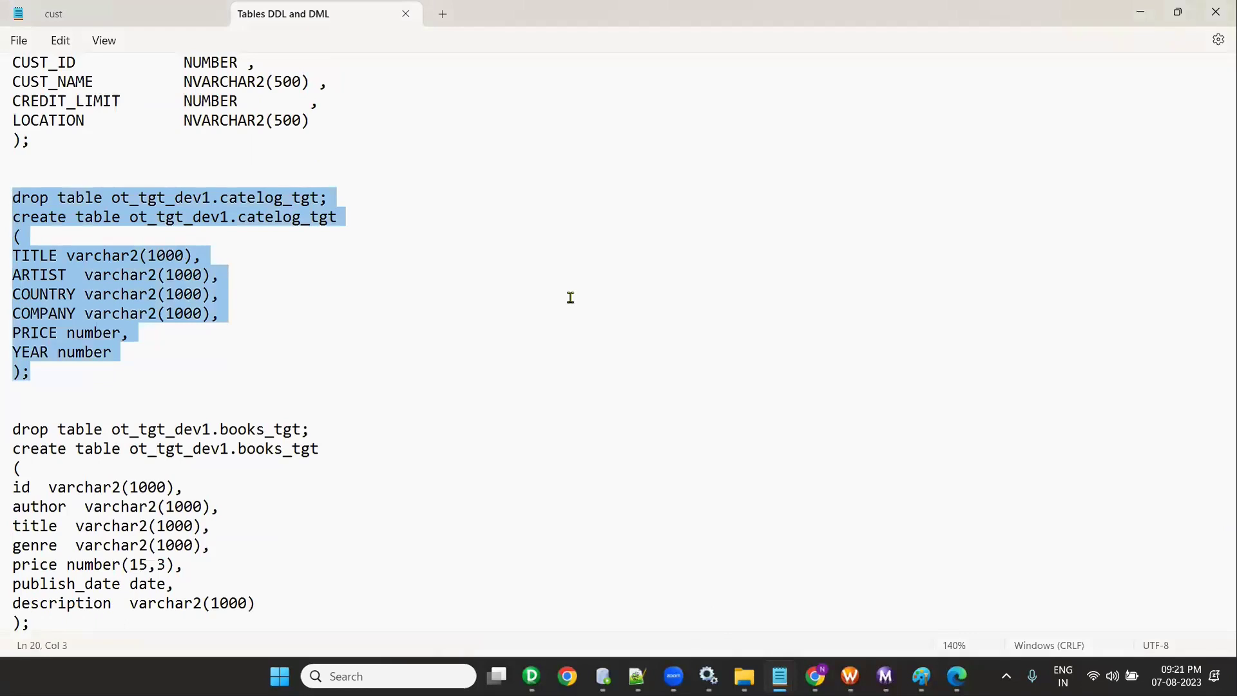
pyautogui.hotkey('alt', 'Tab')
pyautogui.moveTo(356, 295); pyautogui.dragTo(315, 138)
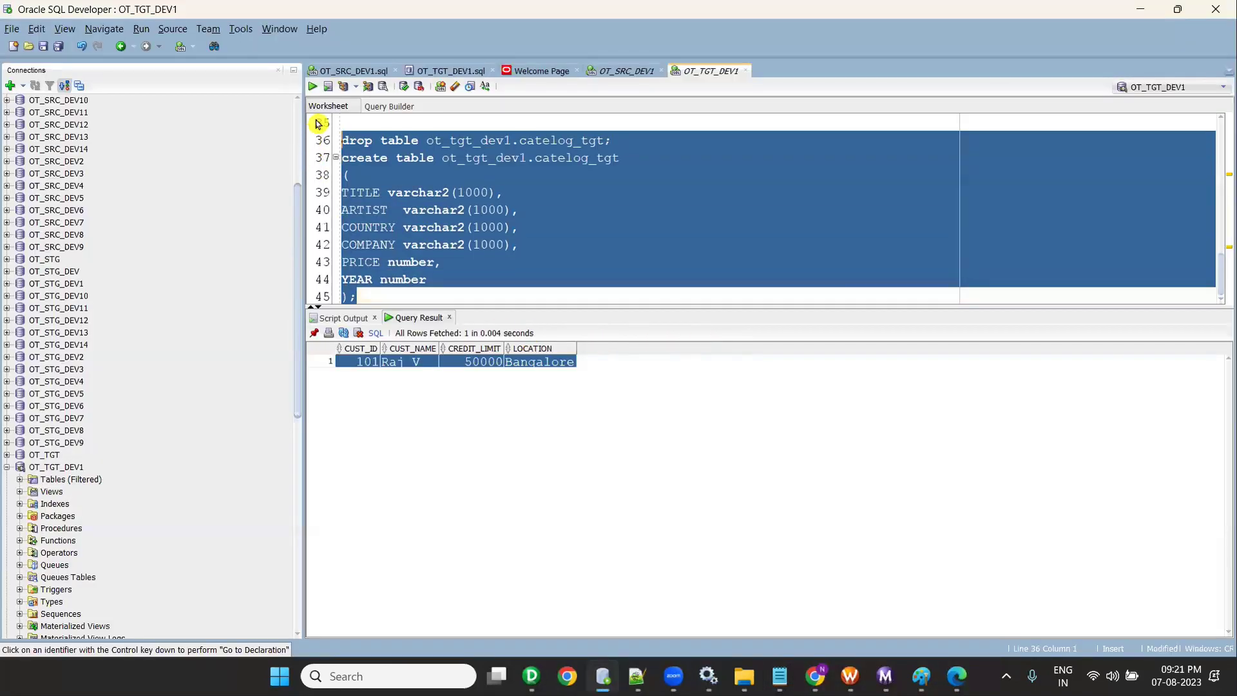
pyautogui.click(313, 86)
# - Below the catelog_tgt definition, add "select * from ot_tgt_dev1.catelog_tgt;" and run it
pyautogui.click(429, 288)
pyautogui.press('Return')
pyautogui.press('Return')
pyautogui.press('Return')
pyautogui.write('select * from')
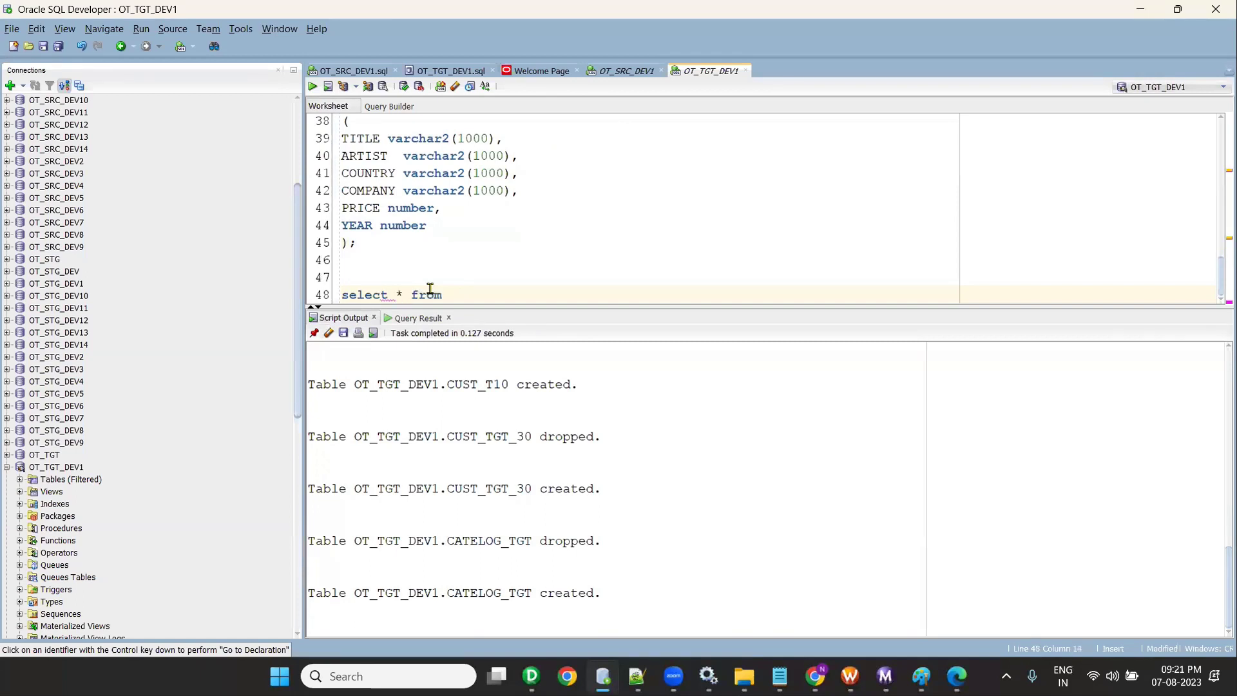
pyautogui.scroll(2, 471, 213)
pyautogui.moveTo(441, 208); pyautogui.dragTo(622, 207)
pyautogui.hotkey('ctrl', 'c')
pyautogui.scroll(-3, 567, 226)
pyautogui.hotkey('ctrl', 'v')
pyautogui.write(';')
pyautogui.click(314, 89)
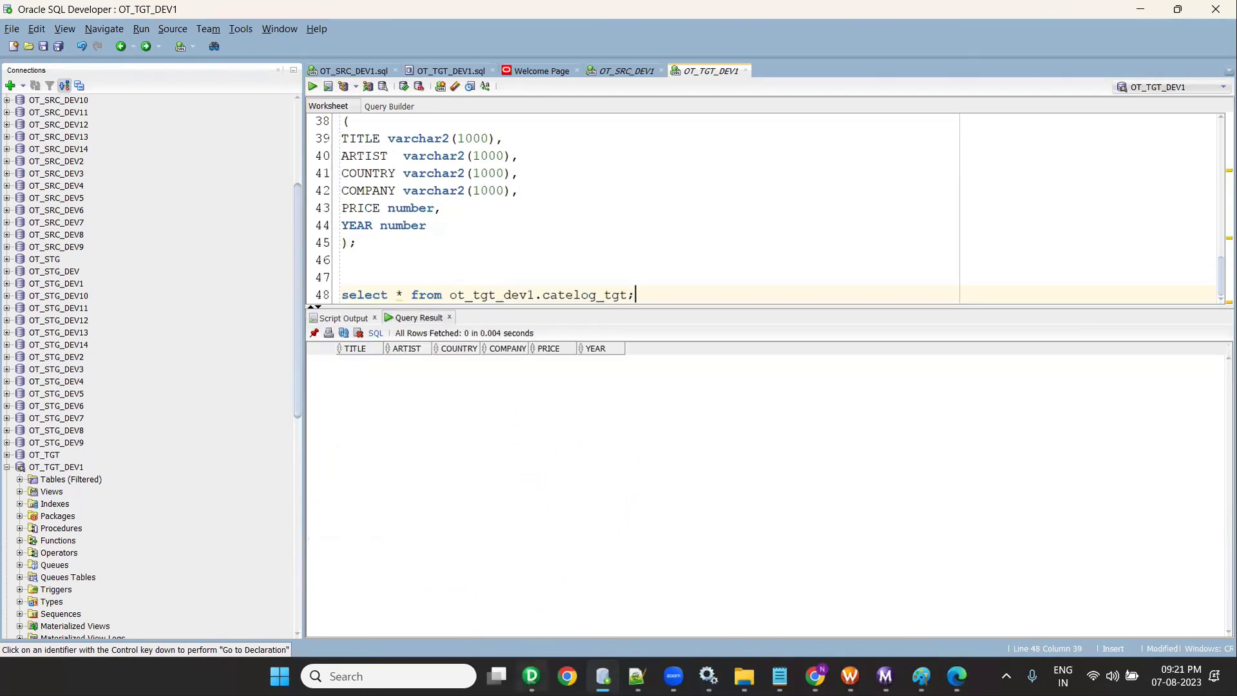
# - Switch to PowerCenter Designer and clear all objects from the Source Analyzer workspace
pyautogui.click(532, 676)
pyautogui.click(372, 121)
pyautogui.rightClick(609, 175)
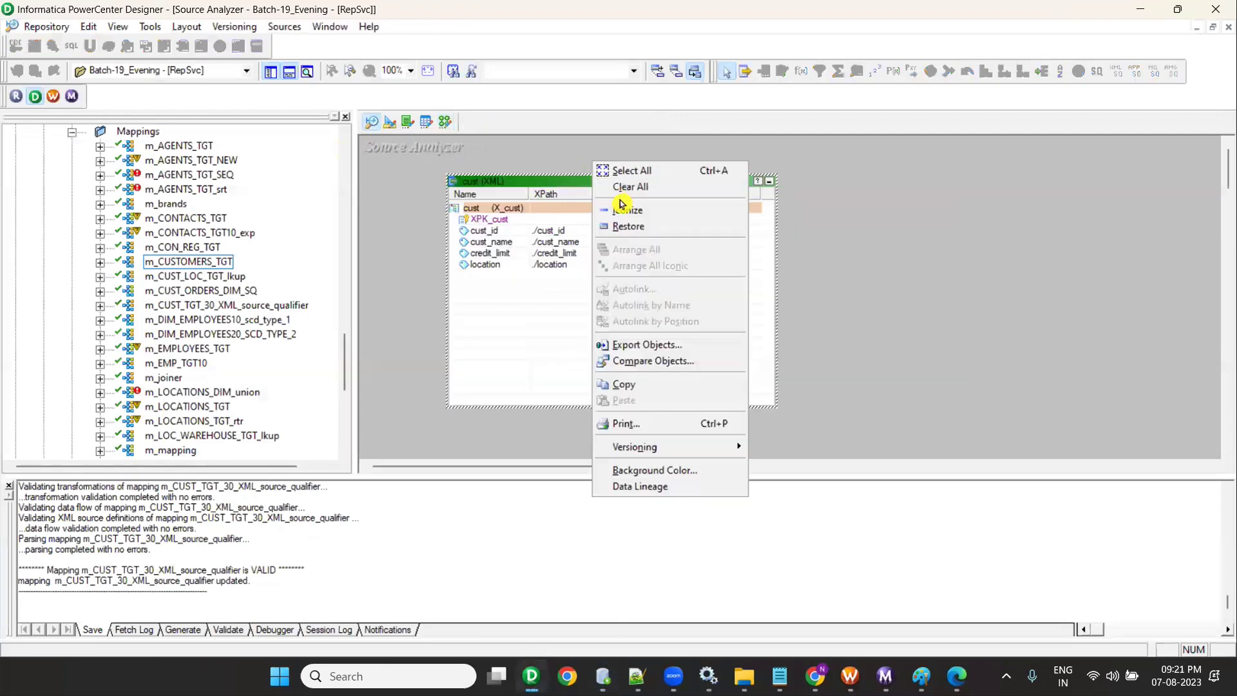
pyautogui.click(622, 191)
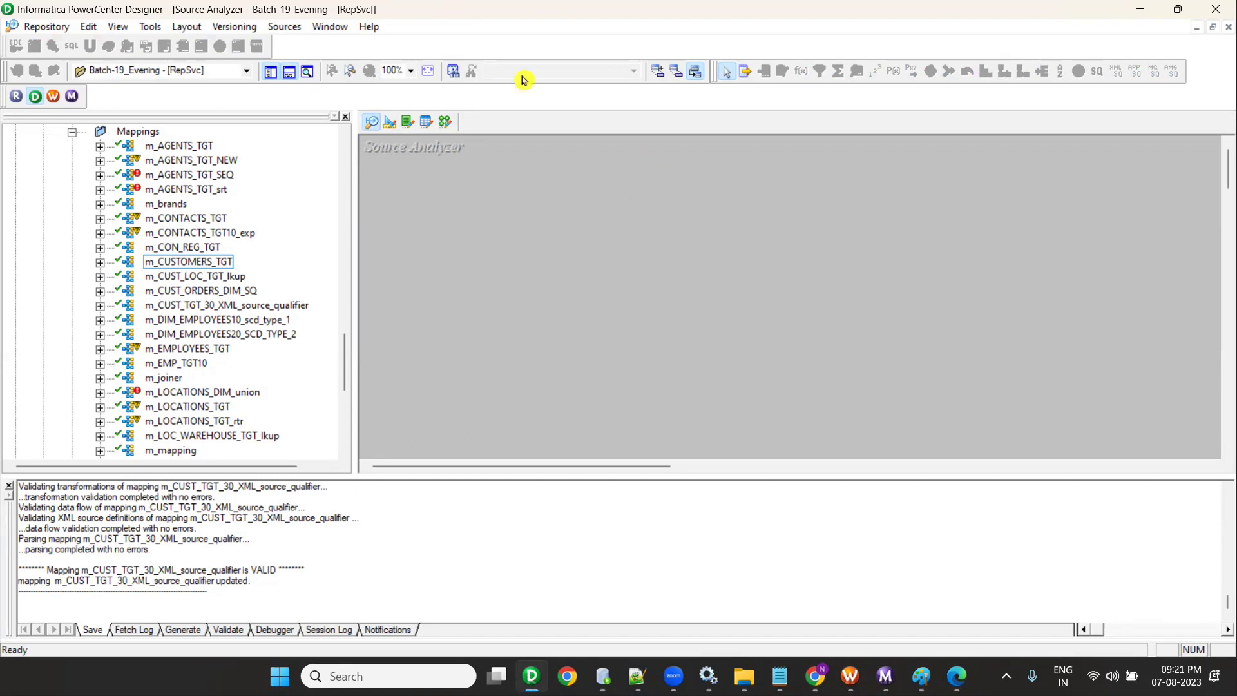
# - Import catelog.xsd from SrcFiles as the XML source definition catelog, using hierarchy relationships with normalized XML views, and select it among the XML_File sources
pyautogui.click(289, 29)
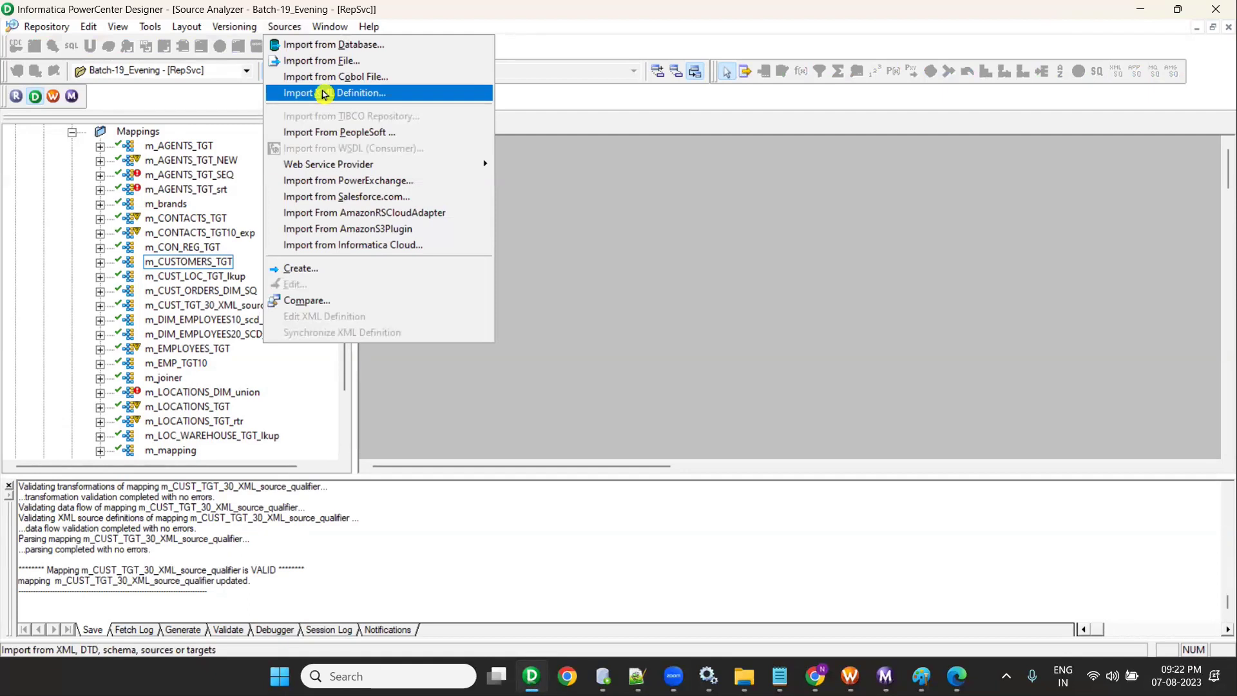
pyautogui.click(325, 94)
pyautogui.click(199, 114)
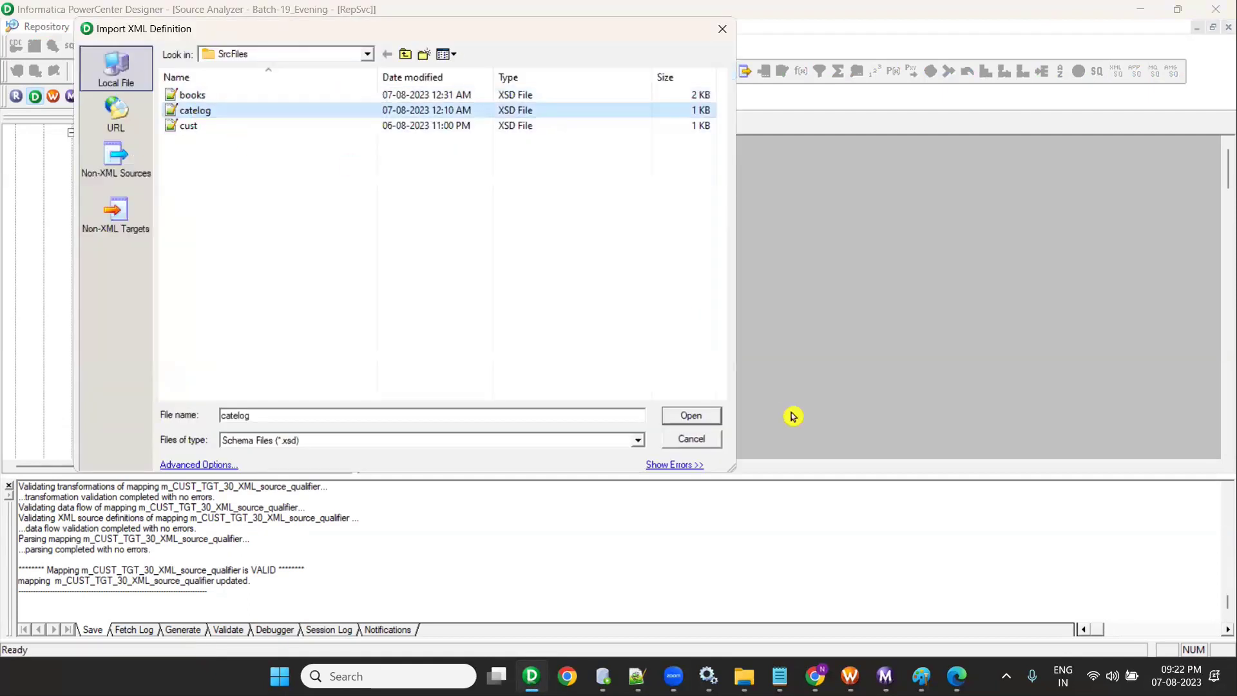
pyautogui.click(693, 417)
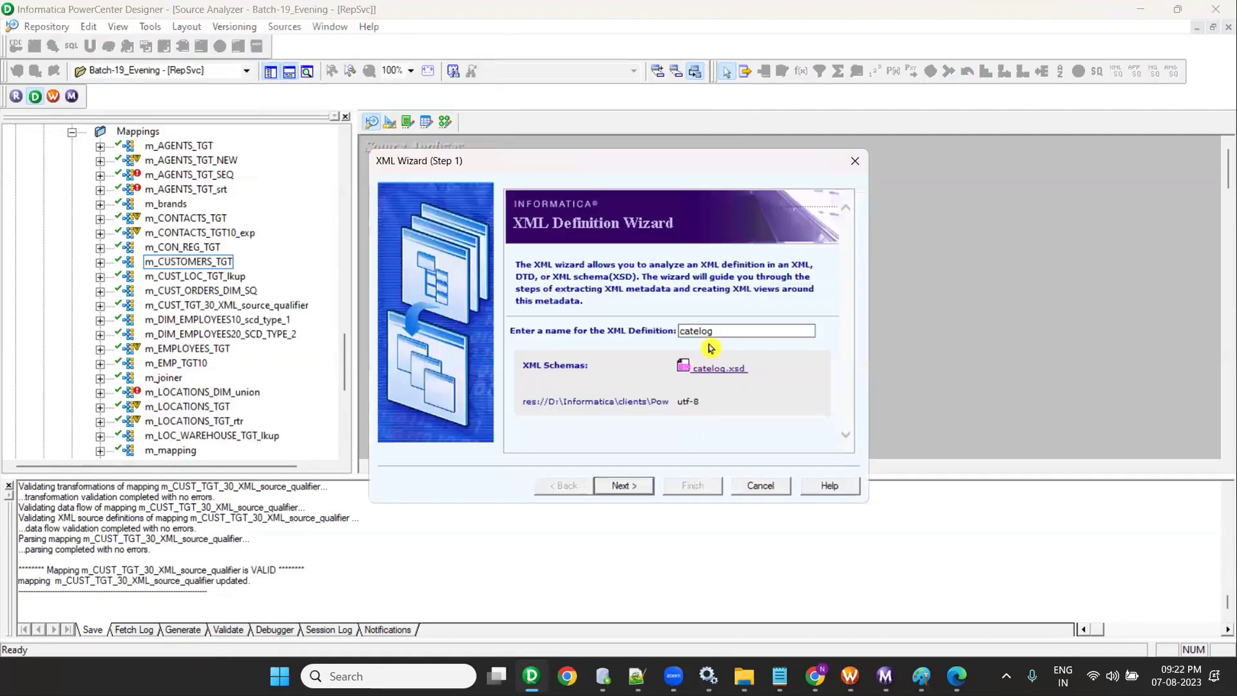
pyautogui.click(643, 490)
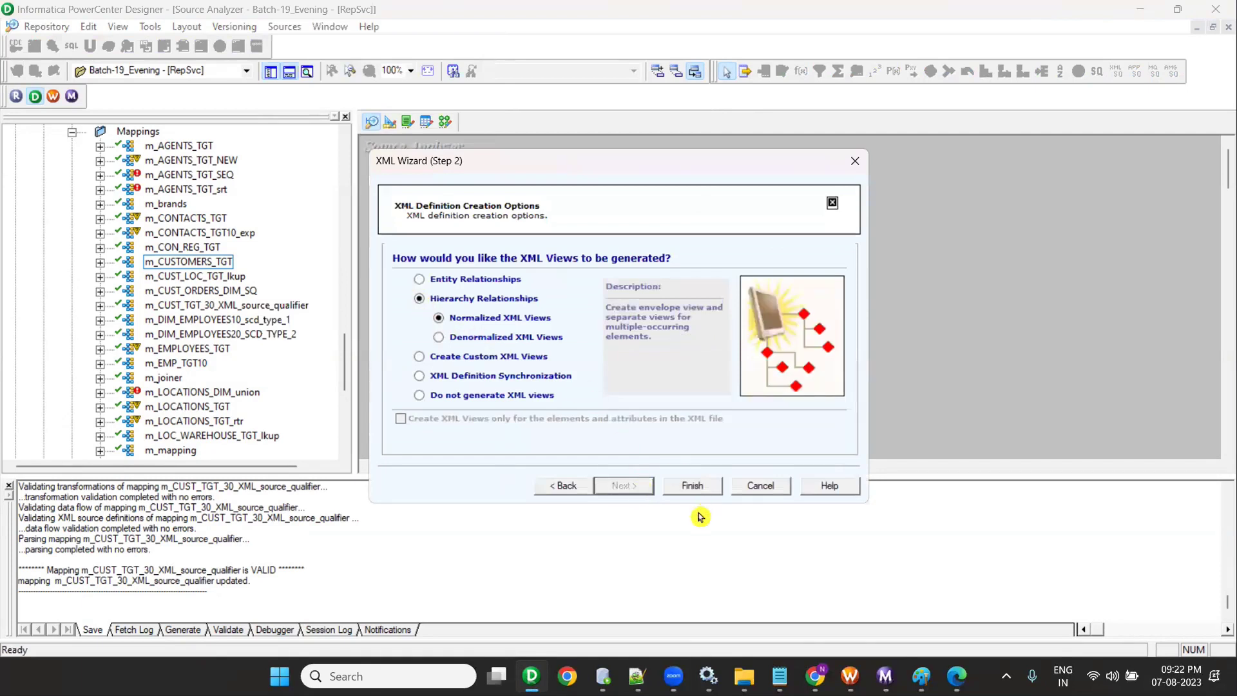
pyautogui.click(688, 487)
pyautogui.moveTo(434, 166); pyautogui.dragTo(505, 259)
pyautogui.scroll(-6, 243, 235)
pyautogui.scroll(9, 206, 243)
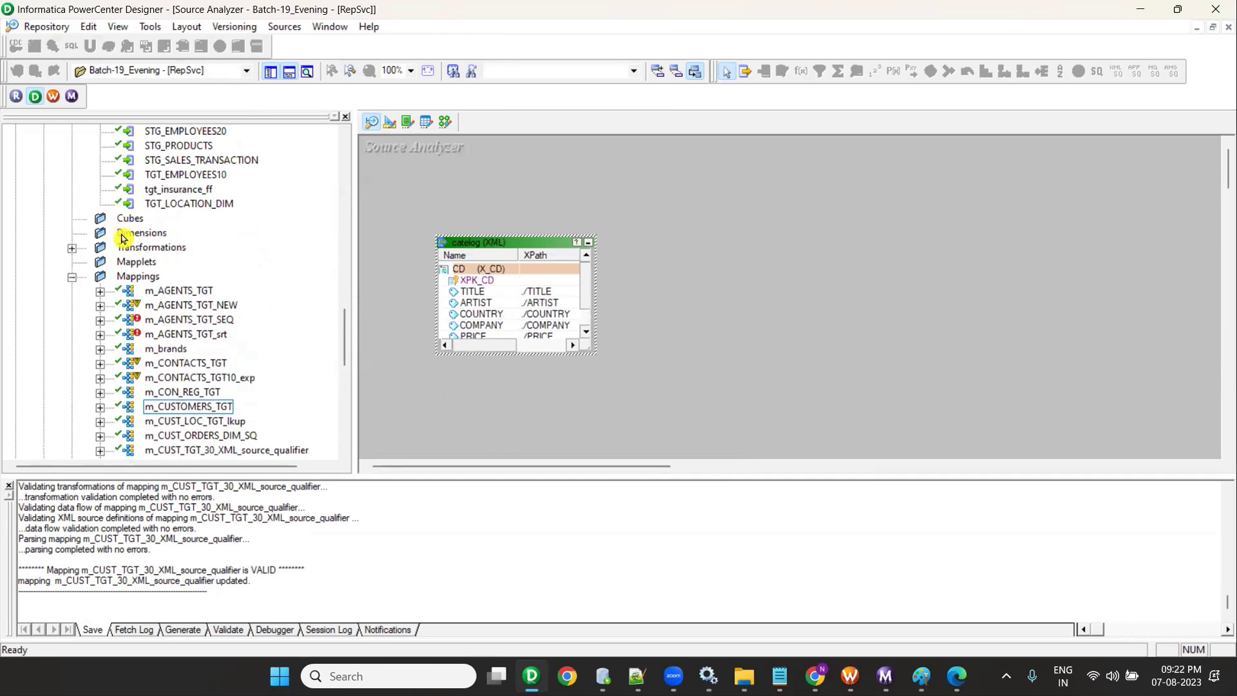
pyautogui.scroll(12, 186, 243)
pyautogui.click(188, 248)
# - Switch to Target Designer and clear all objects from its workspace
pyautogui.click(390, 122)
pyautogui.rightClick(640, 210)
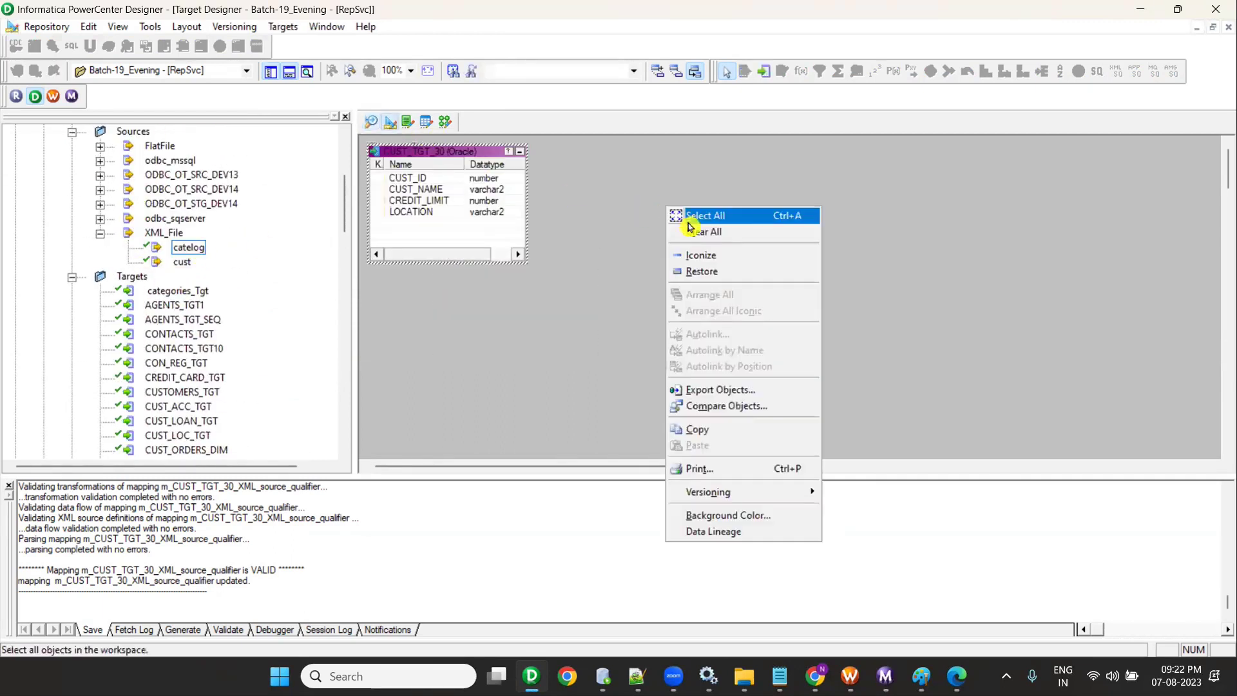
pyautogui.click(683, 211)
# - Import the CATELOG_TGT table from the ODBC_OT_TGT_DEV14 data source as a target definition
pyautogui.click(283, 26)
pyautogui.click(303, 45)
pyautogui.click(694, 271)
pyautogui.doubleClick(489, 327)
pyautogui.doubleClick(480, 340)
pyautogui.click(506, 367)
pyautogui.click(509, 405)
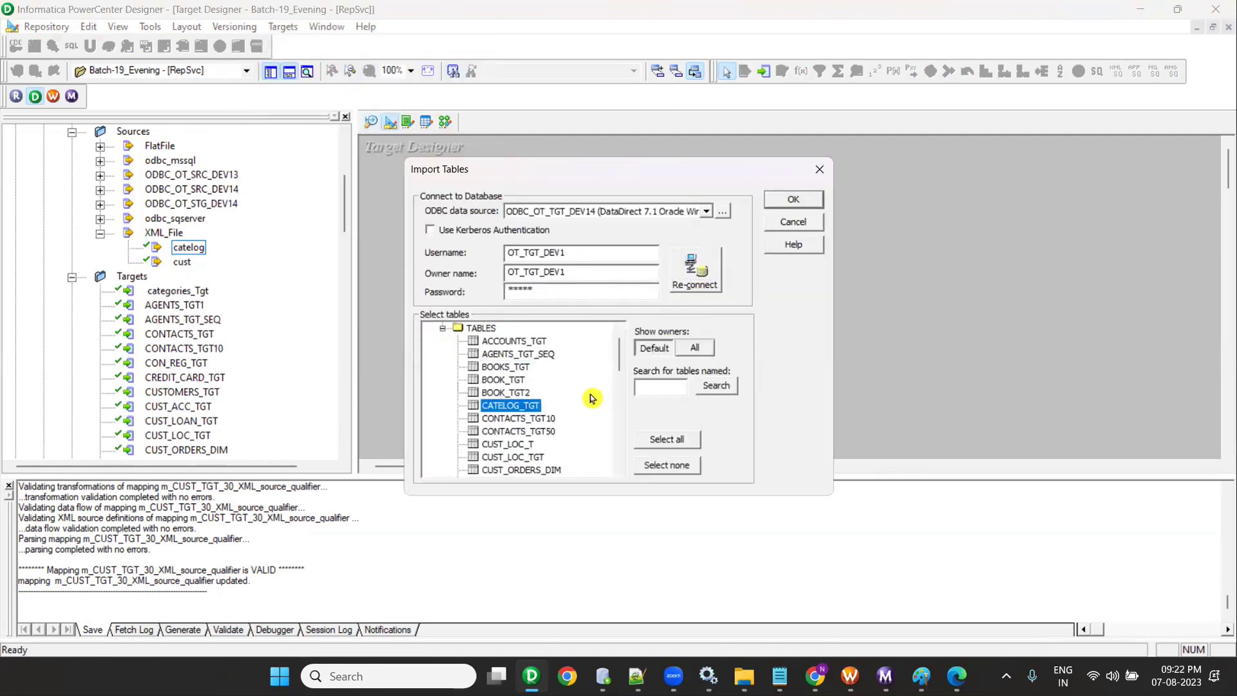
pyautogui.click(793, 199)
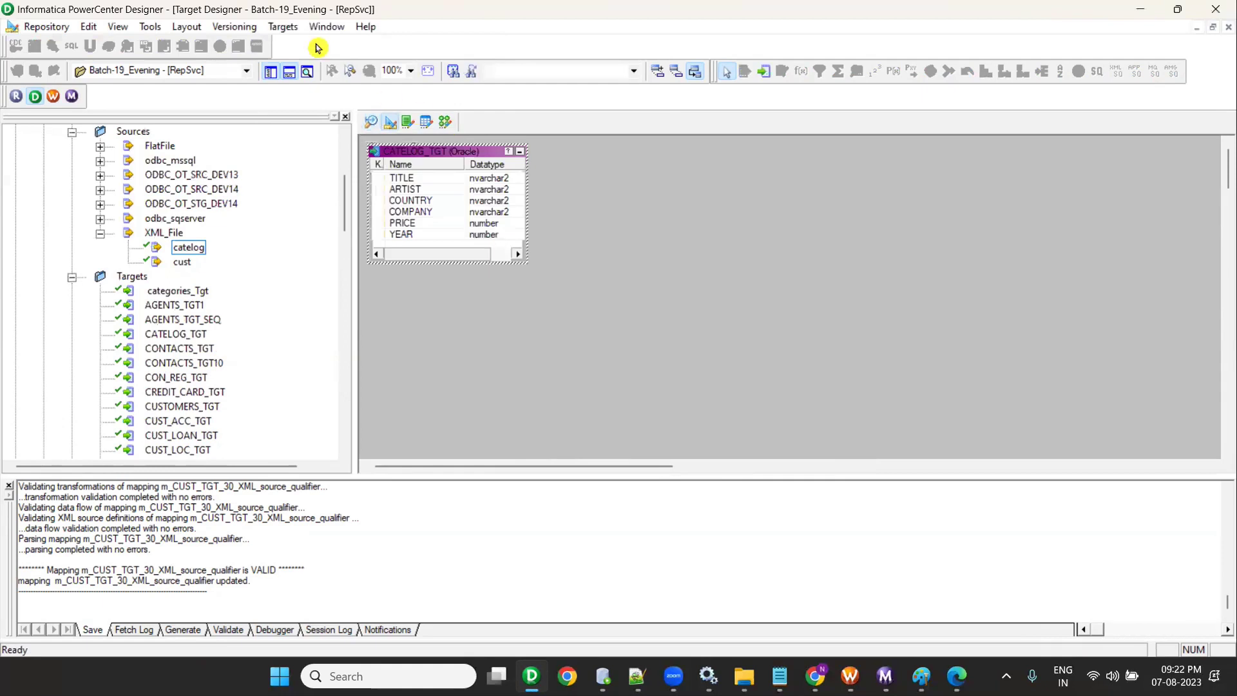
# - Create a mapping named m_CATELOG_TGT_xml_SQ in Mapping Designer
pyautogui.click(444, 123)
pyautogui.click(289, 26)
pyautogui.click(308, 49)
pyautogui.write('m_CATELOG_TGT_xml_SQ')
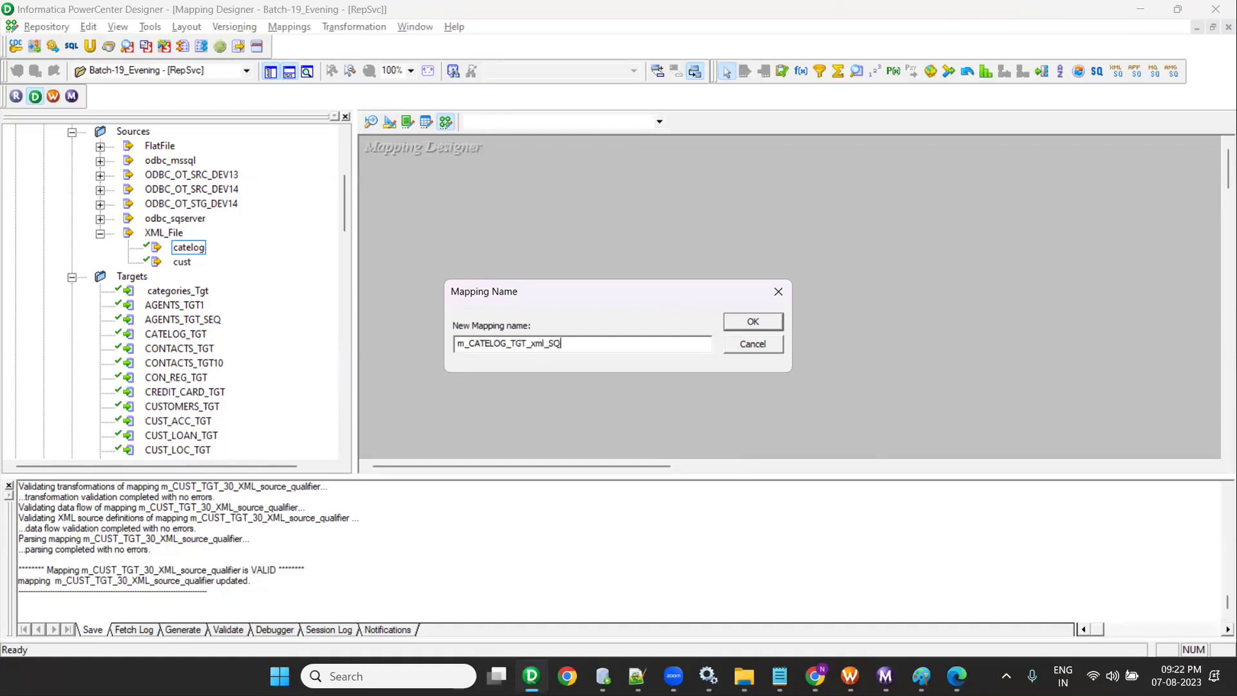
pyautogui.press('Return')
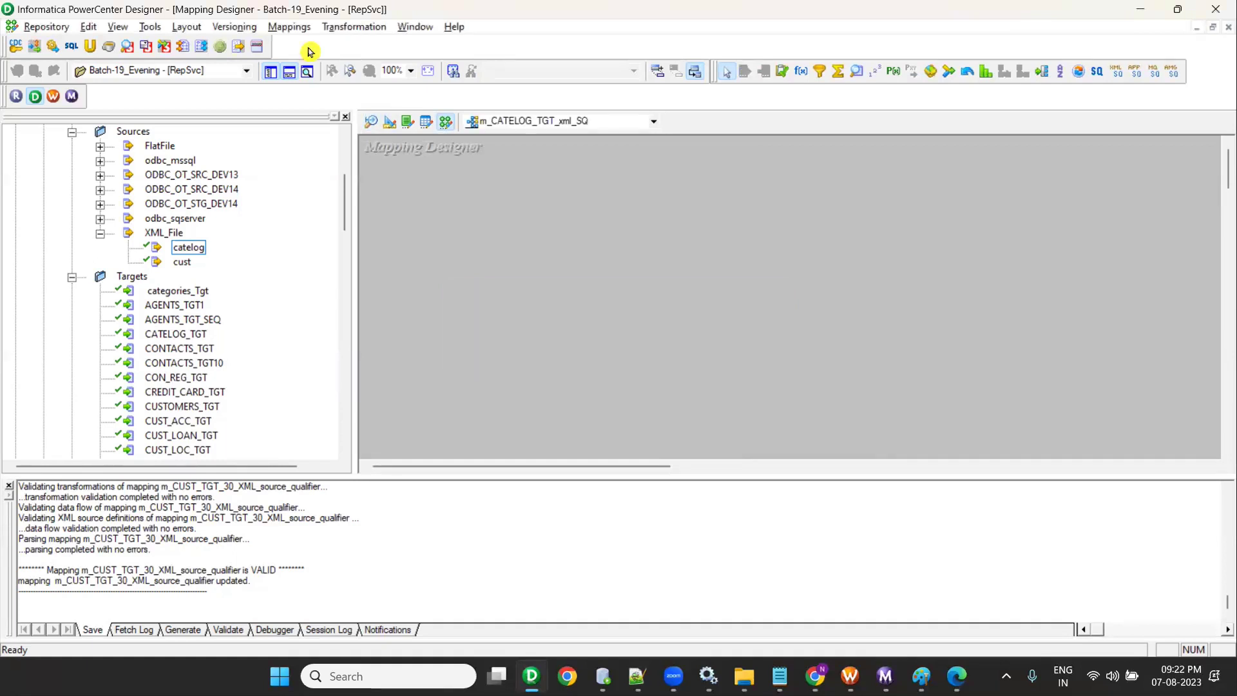
# - Add the catelog XML source and the CATELOG_TGT target to the mapping
pyautogui.moveTo(193, 246); pyautogui.dragTo(477, 329)
pyautogui.scroll(-5, 166, 261)
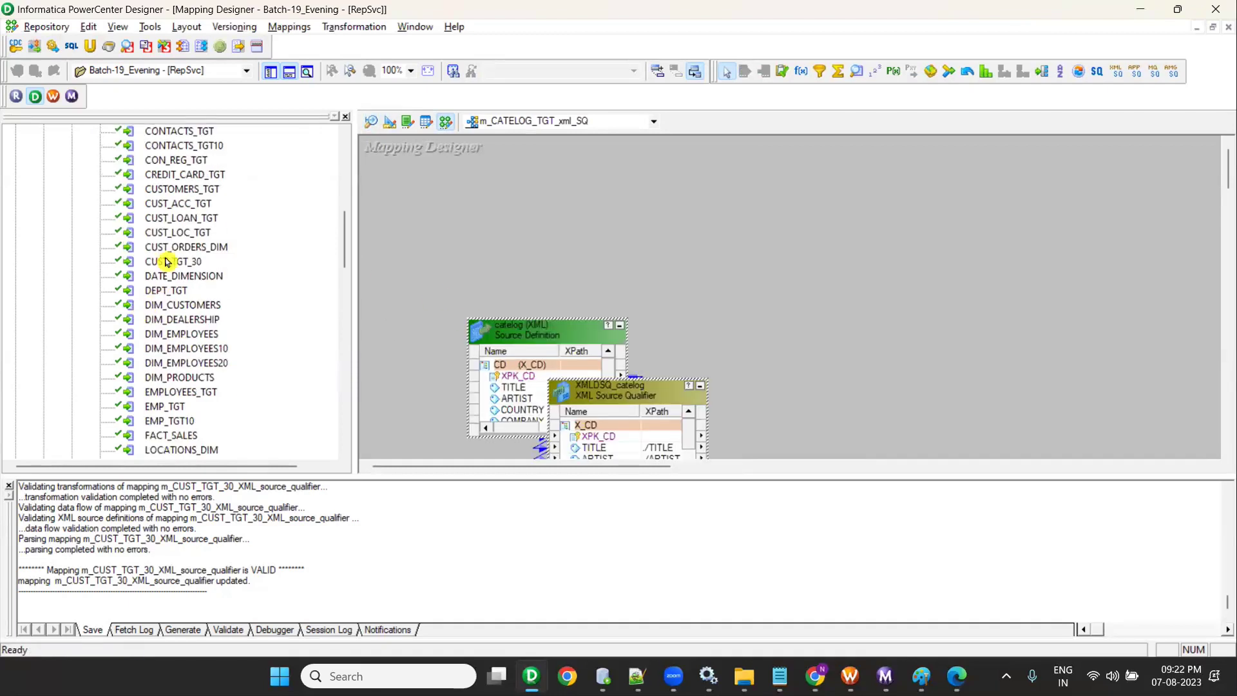
pyautogui.scroll(1, 180, 194)
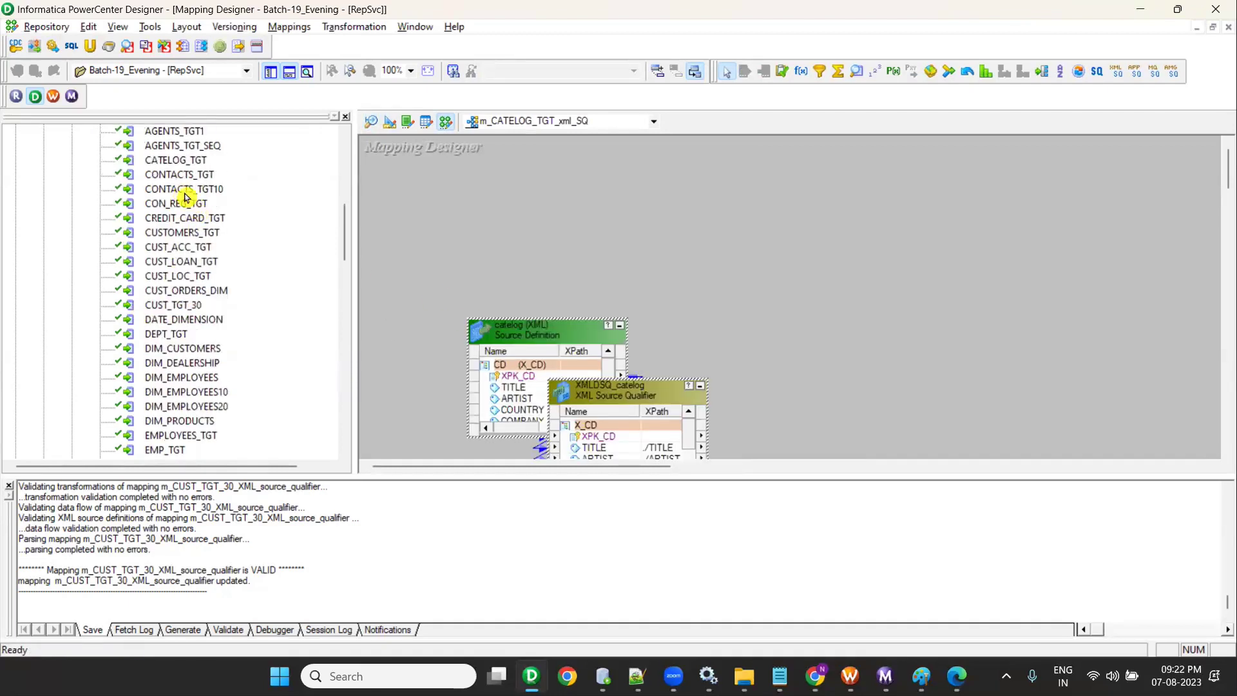
pyautogui.scroll(1, 185, 197)
pyautogui.moveTo(186, 204); pyautogui.dragTo(815, 320)
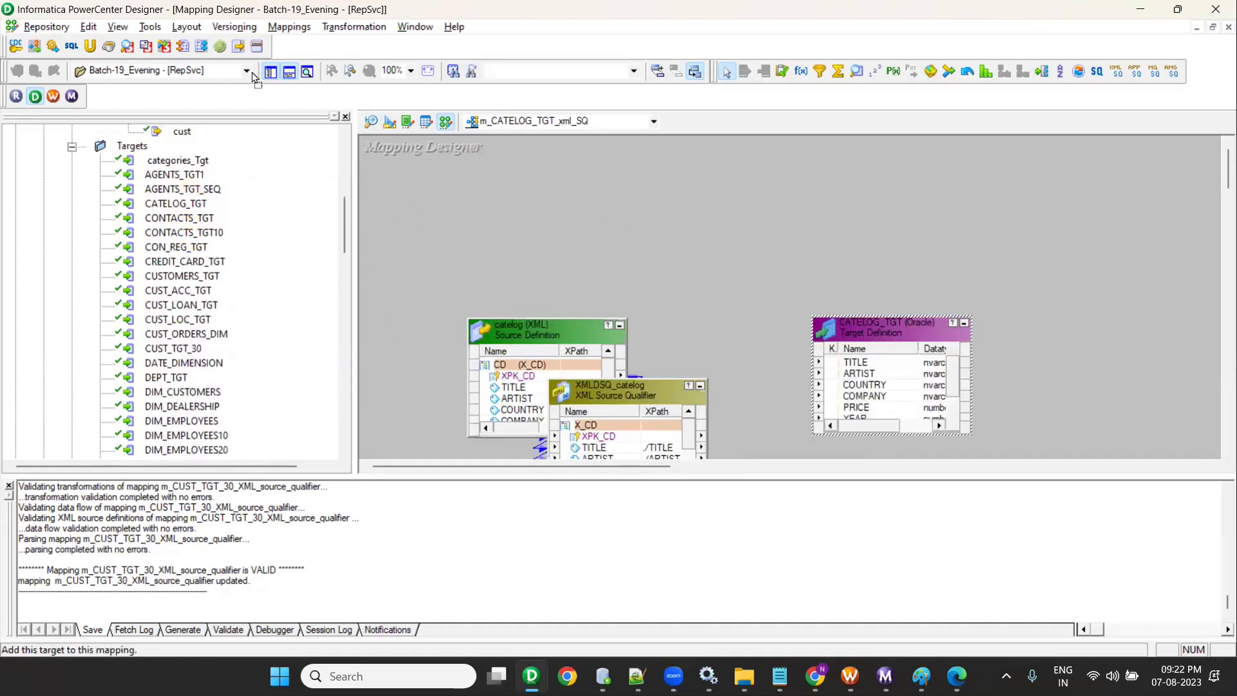
# - Spread out the mapping objects, link TITLE through YEAR from XMLDSQ_catelog to CATELOG_TGT, and save the mapping
pyautogui.click(270, 71)
pyautogui.moveTo(212, 354); pyautogui.dragTo(119, 309)
pyautogui.moveTo(295, 383); pyautogui.dragTo(327, 245)
pyautogui.moveTo(530, 319); pyautogui.dragTo(749, 137)
pyautogui.moveTo(274, 311); pyautogui.dragTo(277, 372)
pyautogui.moveTo(301, 312); pyautogui.dragTo(741, 187)
pyautogui.hotkey('ctrl', 's')
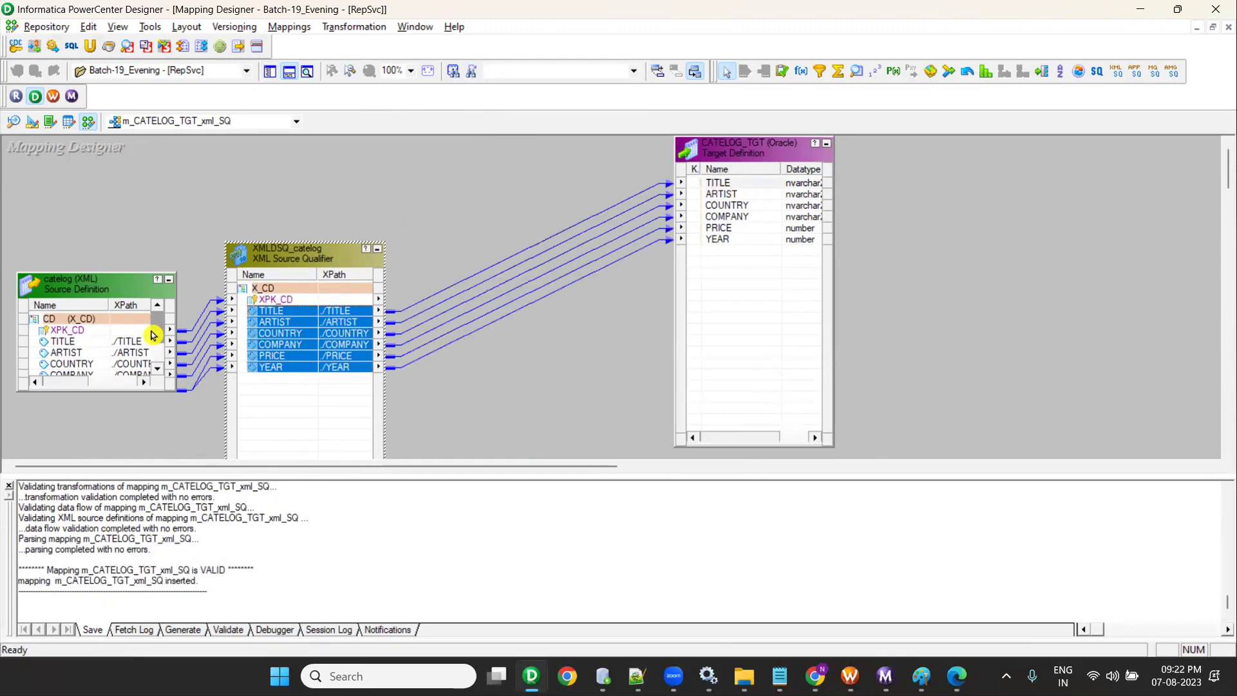
# - Generate a workflow for the mapping on IntSvc with the workflow name prefix wf_s and session prefix s
pyautogui.click(286, 27)
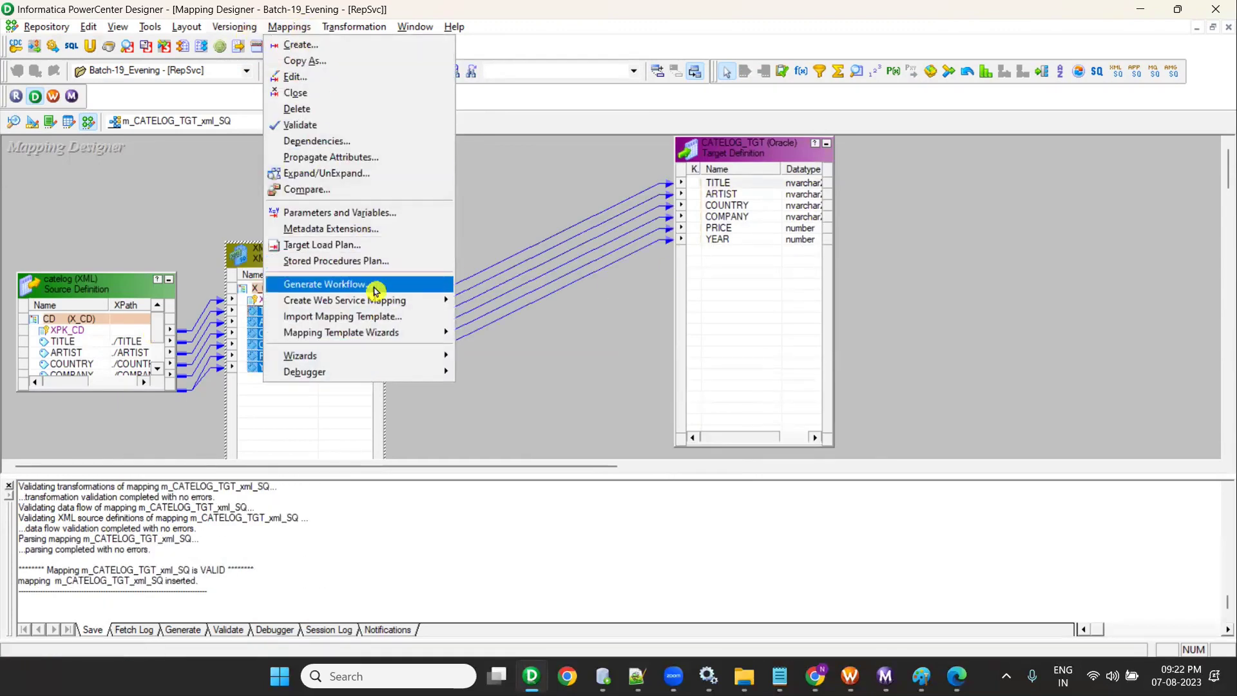
pyautogui.click(376, 291)
pyautogui.click(561, 266)
pyautogui.click(738, 537)
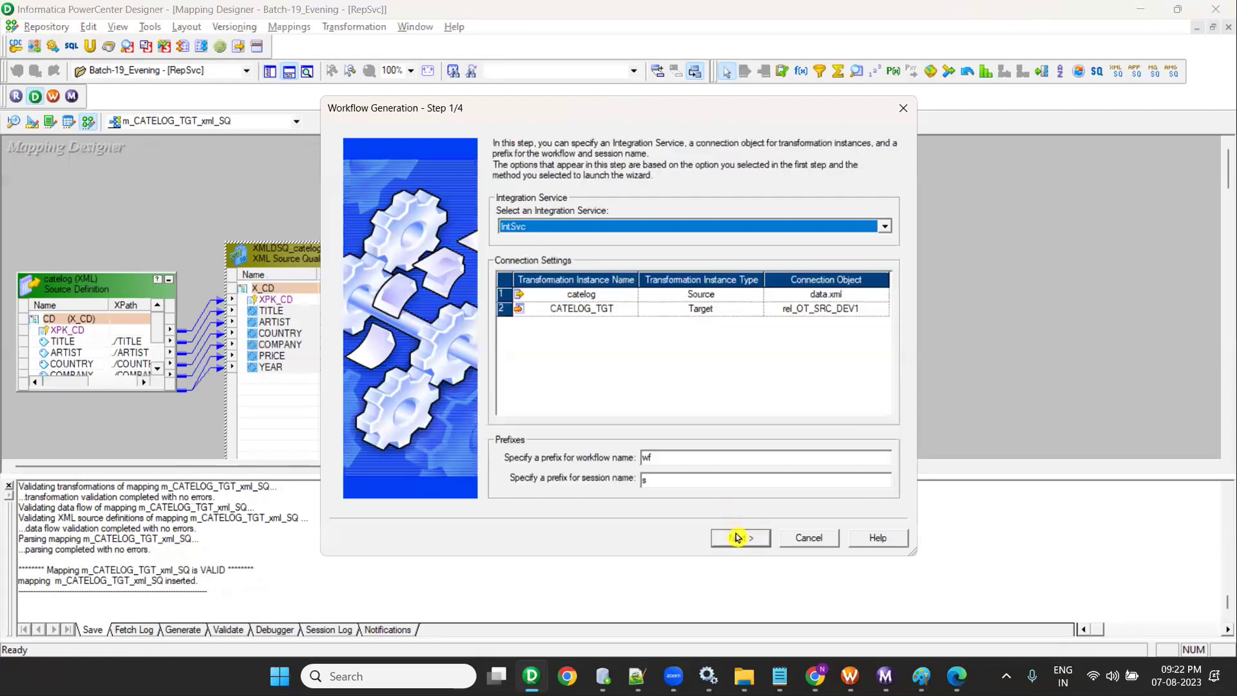
pyautogui.click(695, 458)
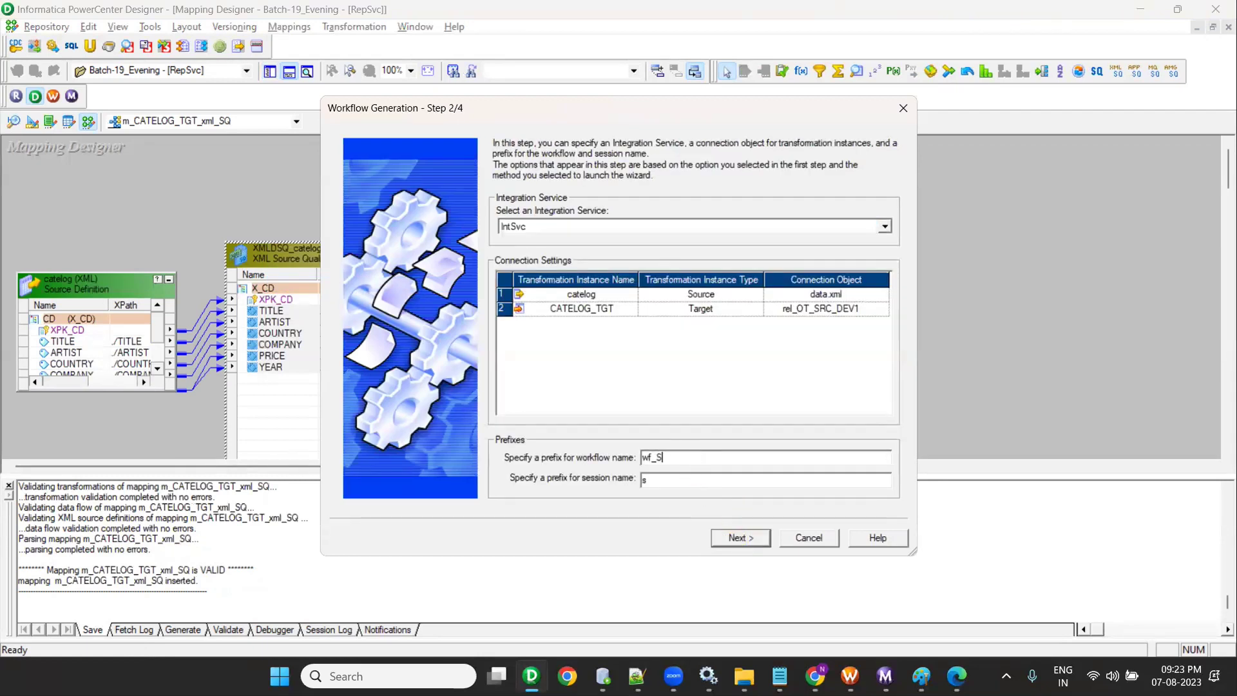
pyautogui.write('s')
pyautogui.click(740, 538)
pyautogui.click(740, 538)
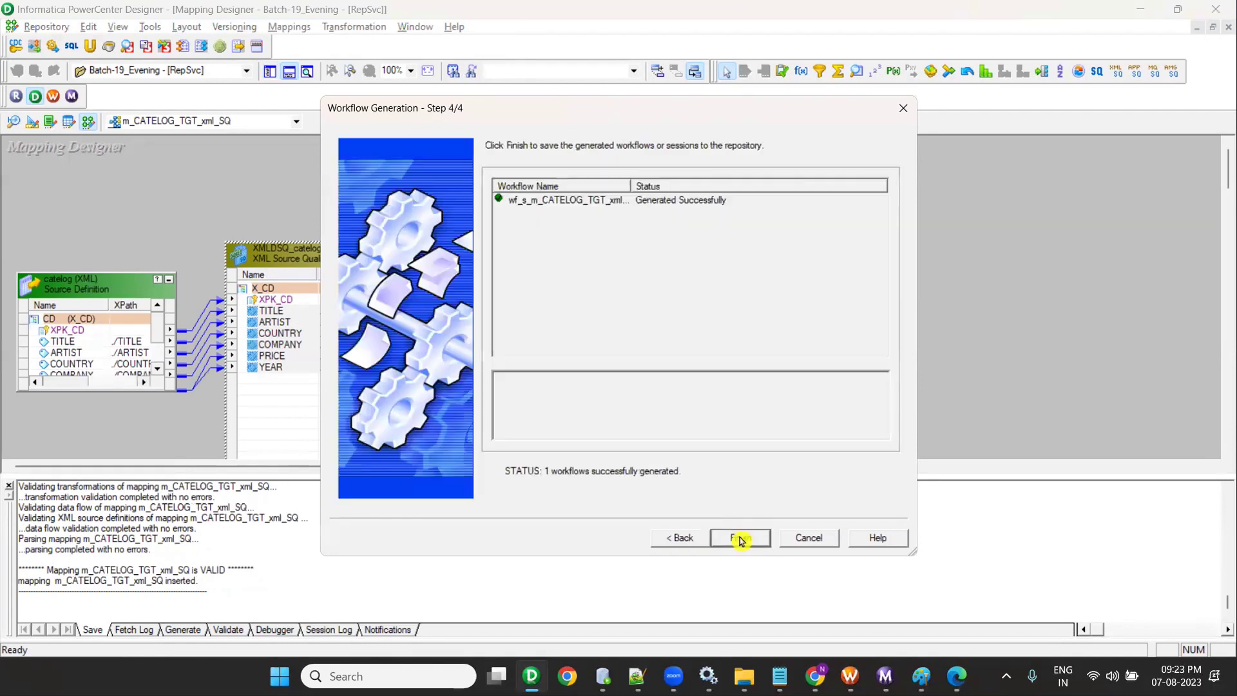
pyautogui.click(741, 538)
# - Switch to Workflow Manager, disconnect and reopen the Batch-19_Evening folder, and browse its workflows for the new catelog workflow
pyautogui.click(51, 95)
pyautogui.scroll(5, 102, 157)
pyautogui.rightClick(129, 295)
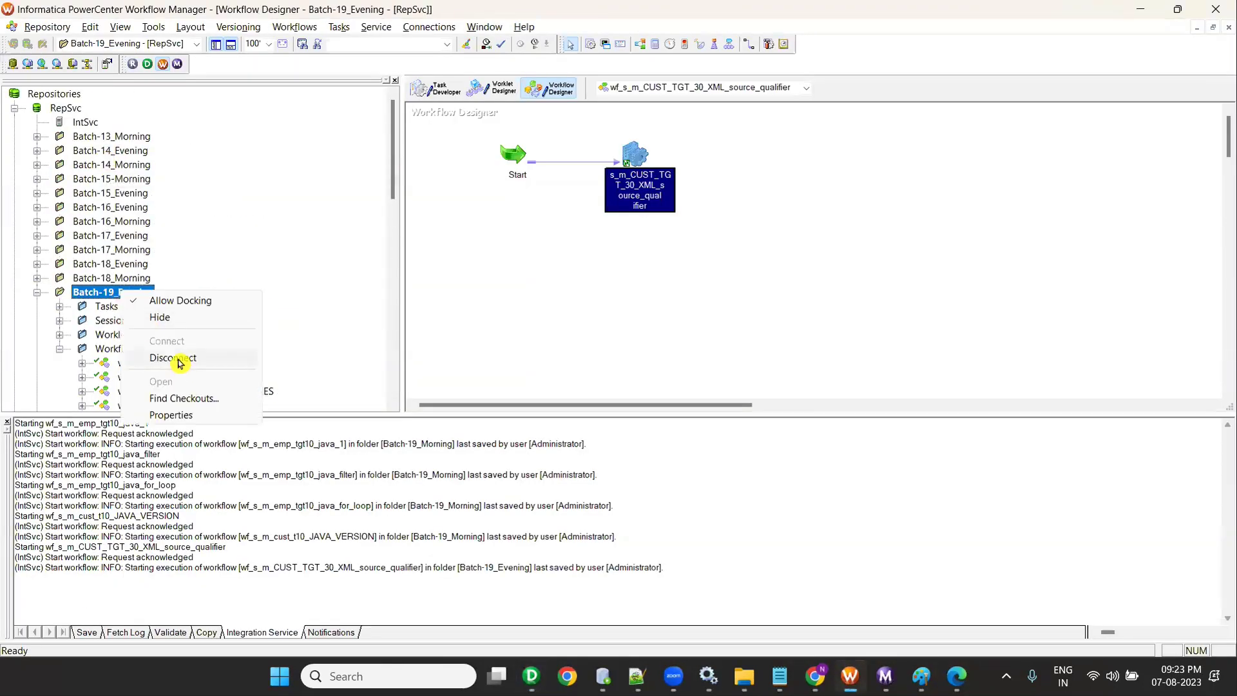
pyautogui.click(173, 359)
pyautogui.rightClick(107, 296)
pyautogui.click(170, 385)
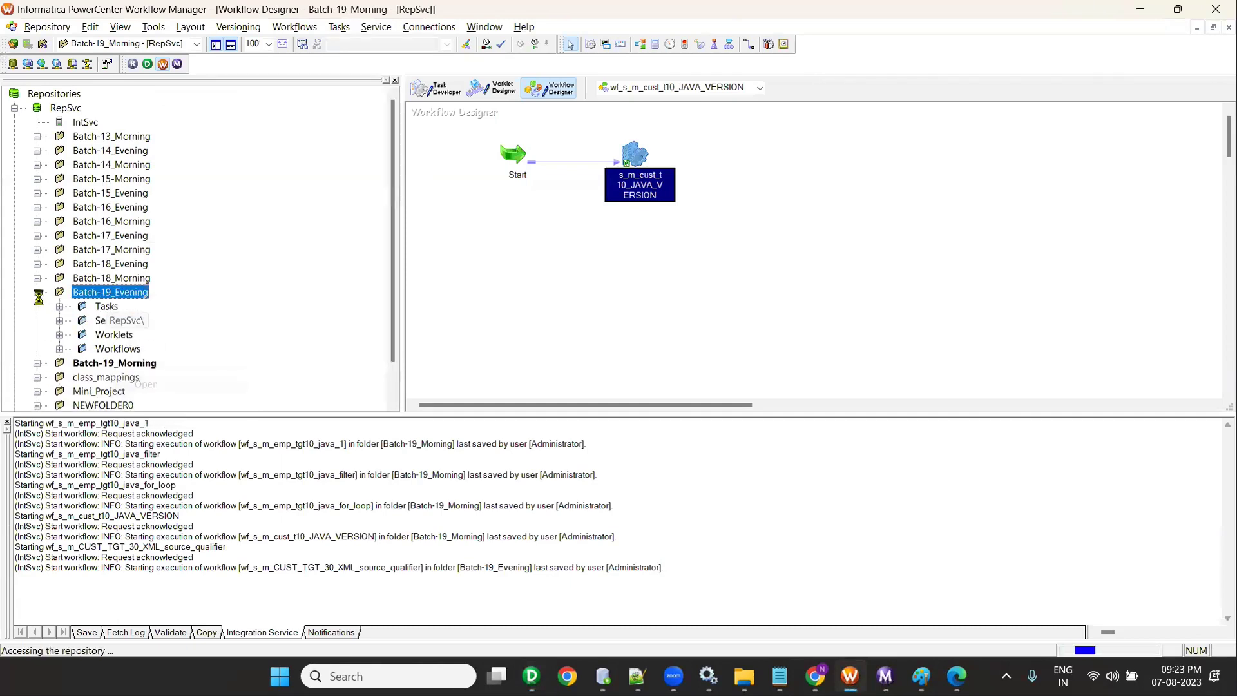
pyautogui.click(61, 349)
pyautogui.scroll(-8, 131, 333)
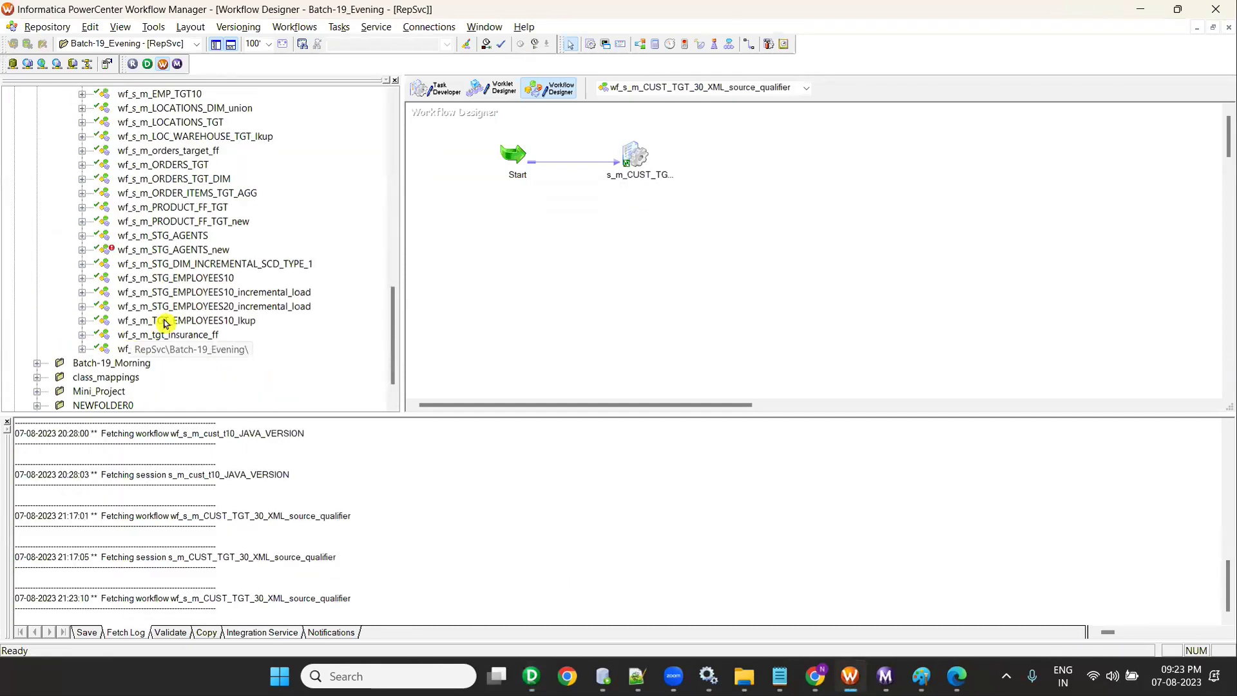
pyautogui.scroll(2, 164, 324)
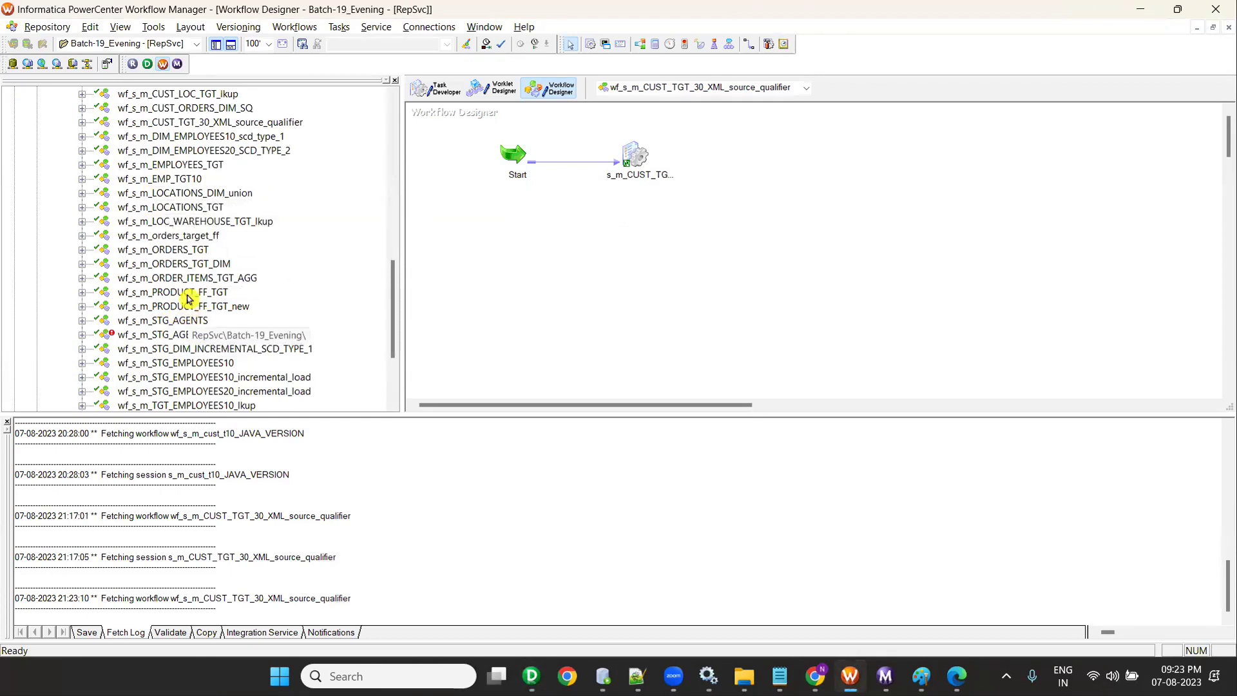
pyautogui.scroll(3, 180, 290)
pyautogui.scroll(1, 180, 290)
pyautogui.hotkey('alt', 'Tab')
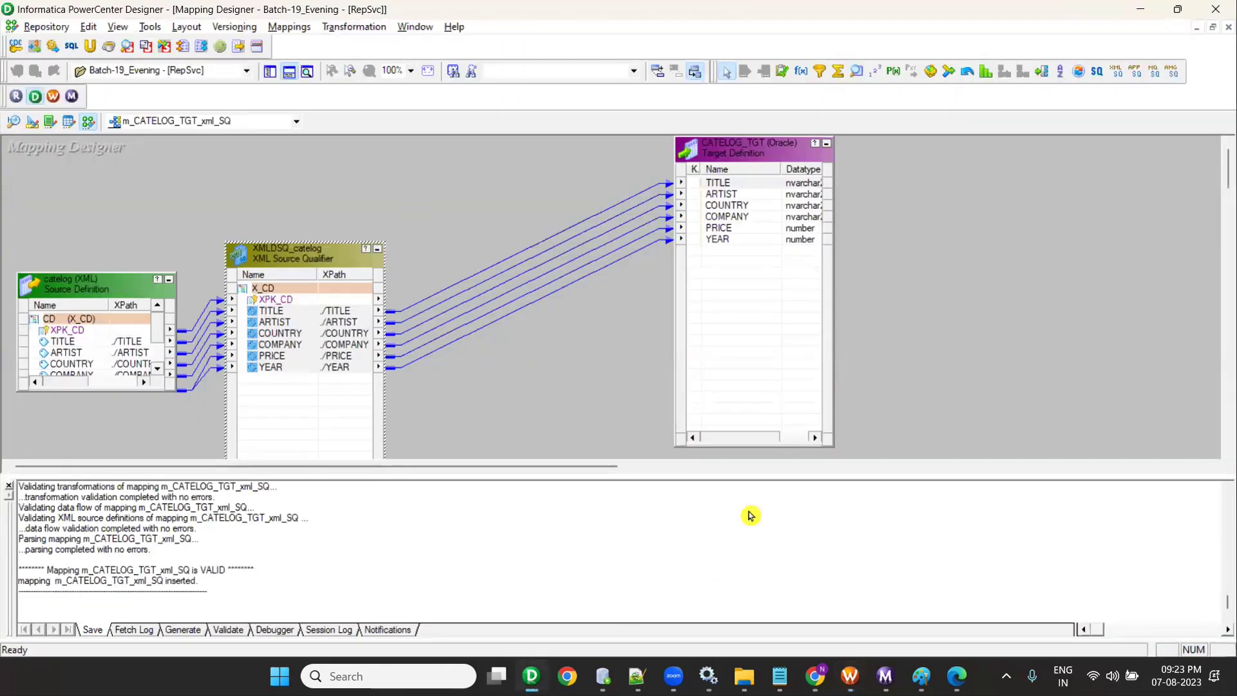
pyautogui.hotkey('alt', 'Tab')
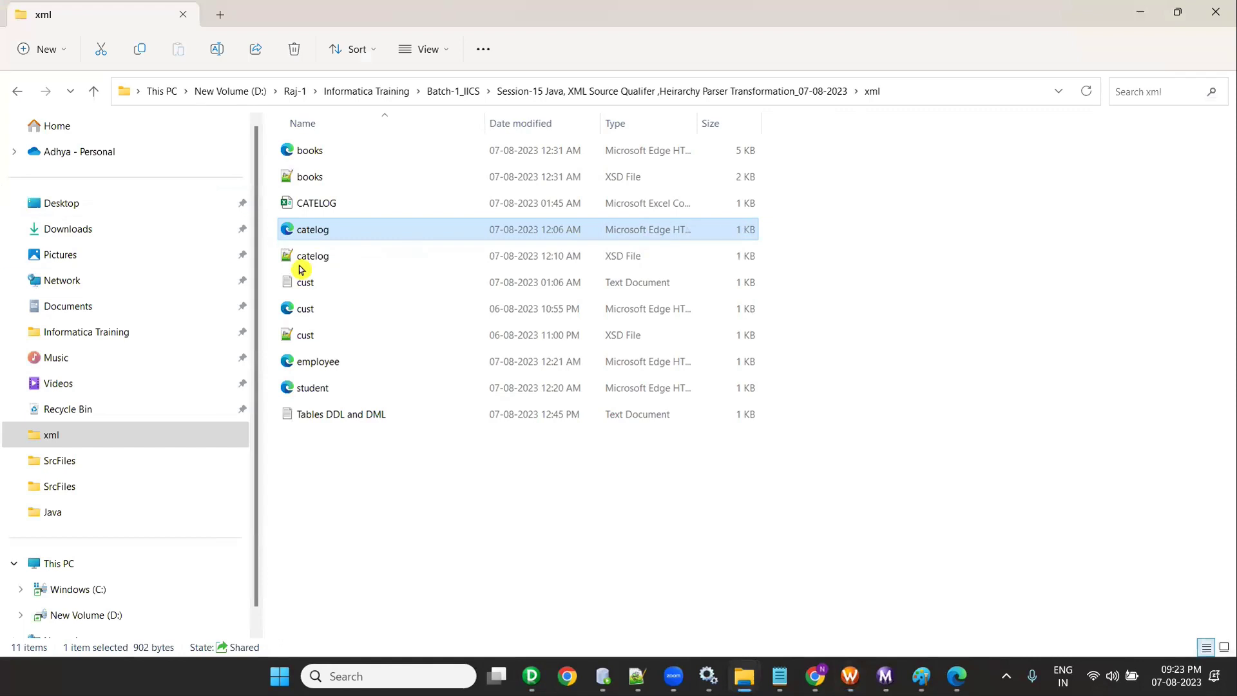
pyautogui.hotkey('alt', 'Tab')
pyautogui.hotkey('alt', 'Tab')
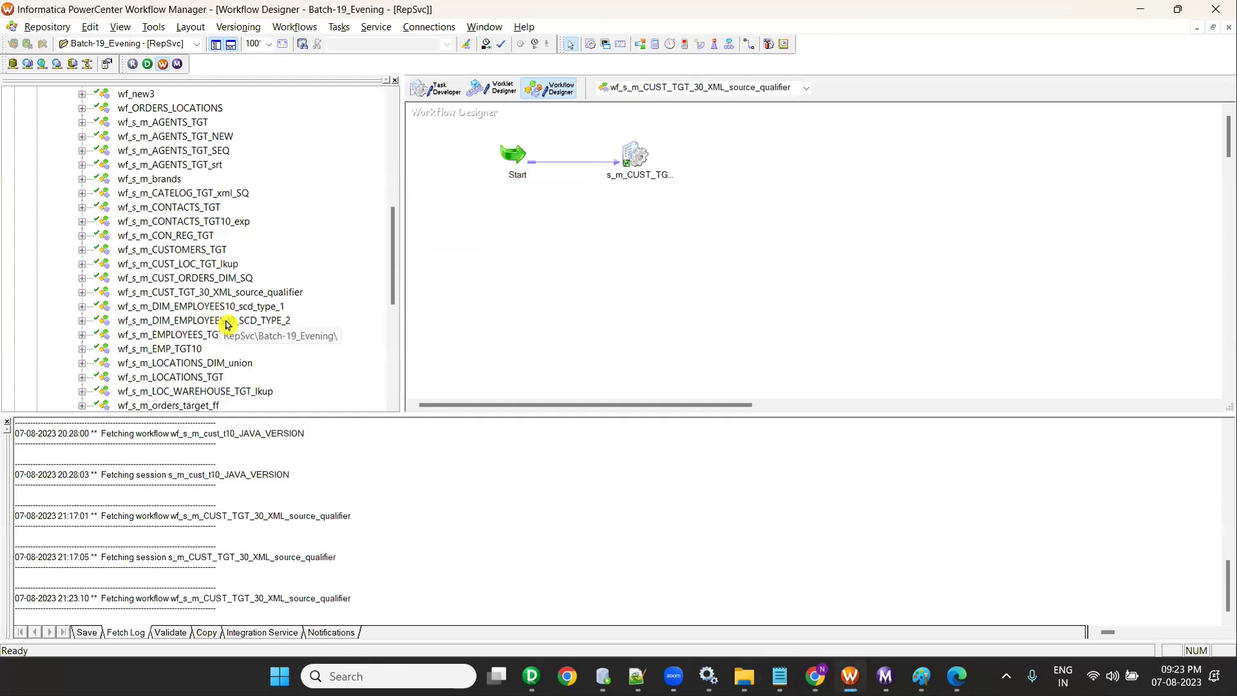
# - Open the wf_s_m_CATELOG_TGT_xml_SQ workflow in Workflow Designer
pyautogui.click(213, 281)
pyautogui.rightClick(214, 281)
pyautogui.click(201, 293)
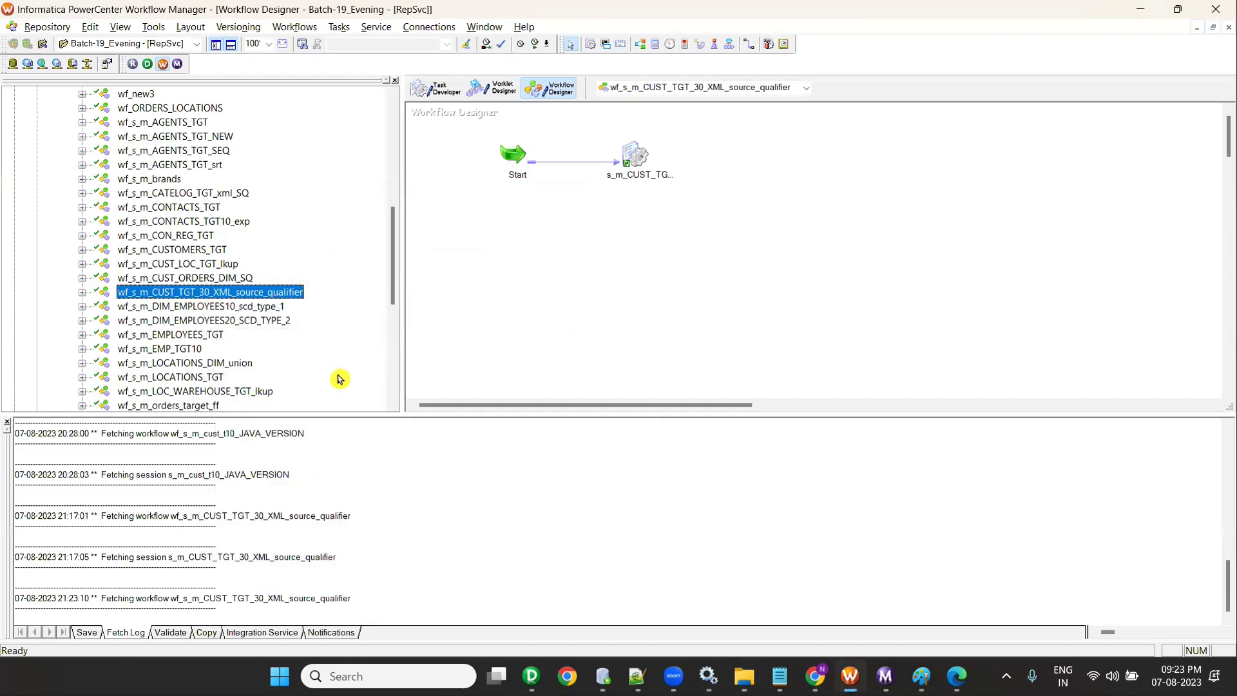
pyautogui.click(239, 193)
pyautogui.rightClick(251, 194)
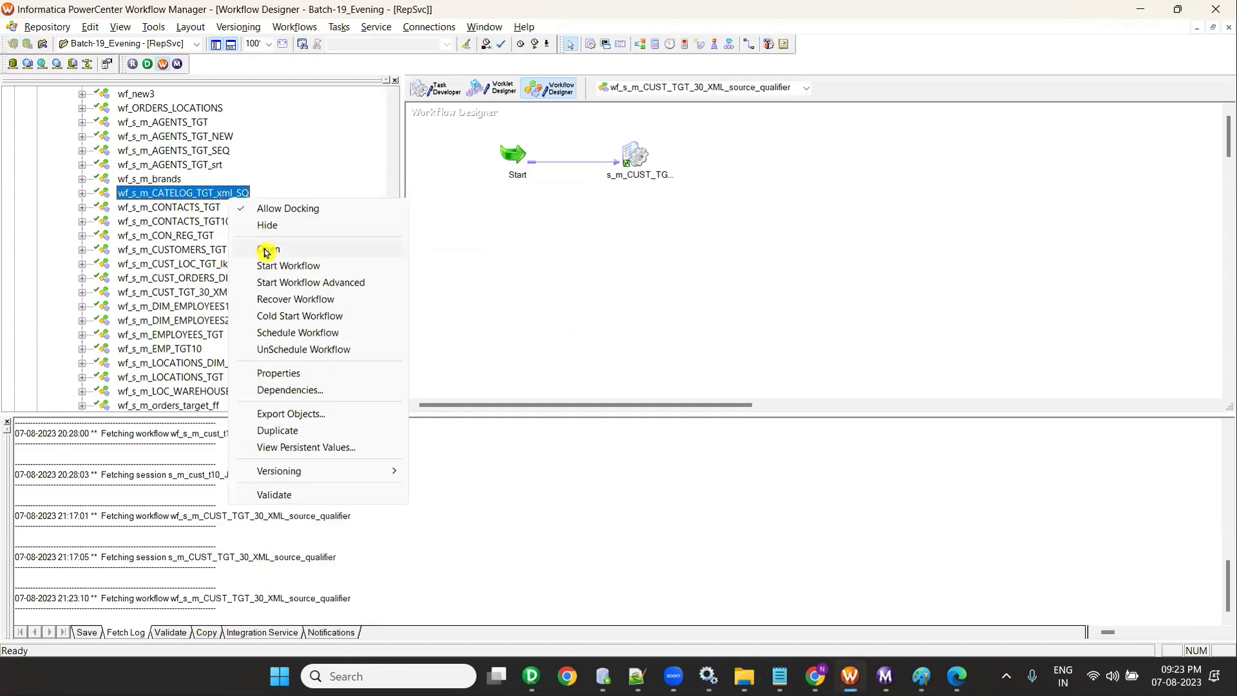
pyautogui.click(270, 248)
# - Bring the workflow's reusable session s_m_CATELOG_TGT_xml_SQ into Task Developer
pyautogui.rightClick(749, 179)
pyautogui.click(451, 94)
pyautogui.rightClick(776, 164)
pyautogui.press('Escape')
pyautogui.click(551, 89)
pyautogui.rightClick(643, 154)
pyautogui.click(666, 180)
# - Open the s_m_CATELOG_TGT_xml_SQ session's mapping settings and select the source filename property of XMLDSQ_catelog
pyautogui.doubleClick(829, 219)
pyautogui.click(301, 38)
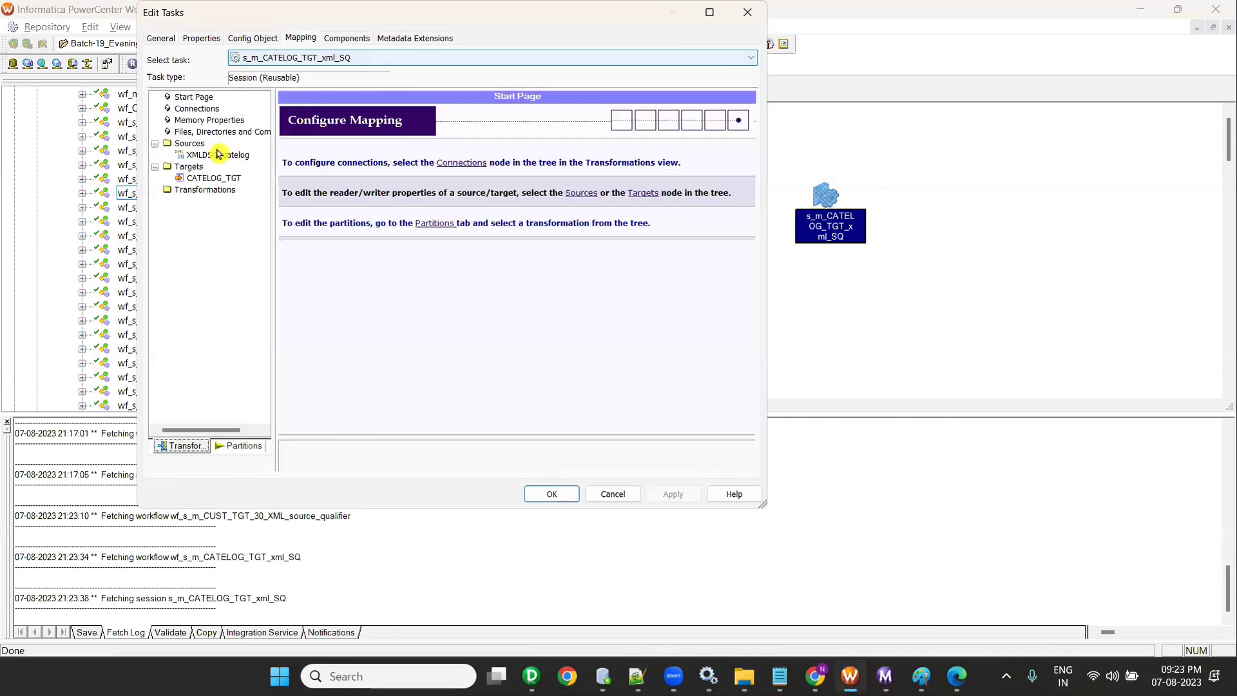
pyautogui.click(218, 155)
pyautogui.scroll(-2, 619, 367)
pyautogui.click(505, 400)
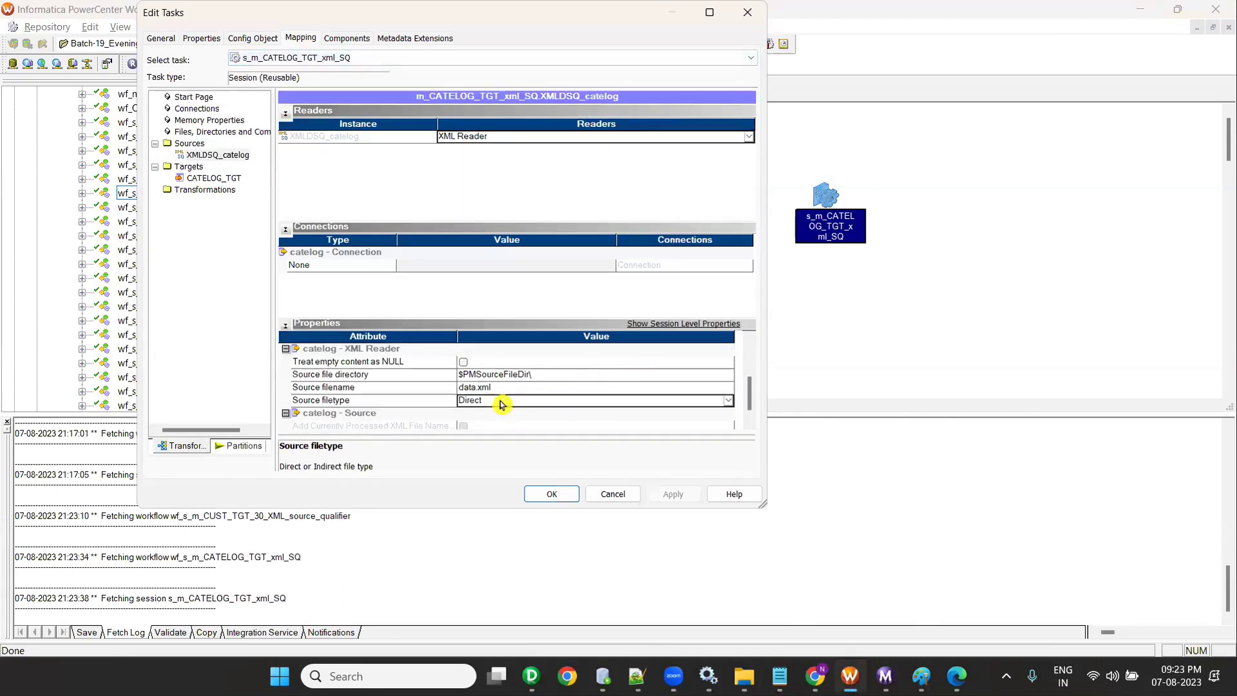
pyautogui.click(507, 387)
# - Get the catelog XML file's name from the xml folder in File Explorer and return to the session settings
pyautogui.hotkey('alt', 'Tab')
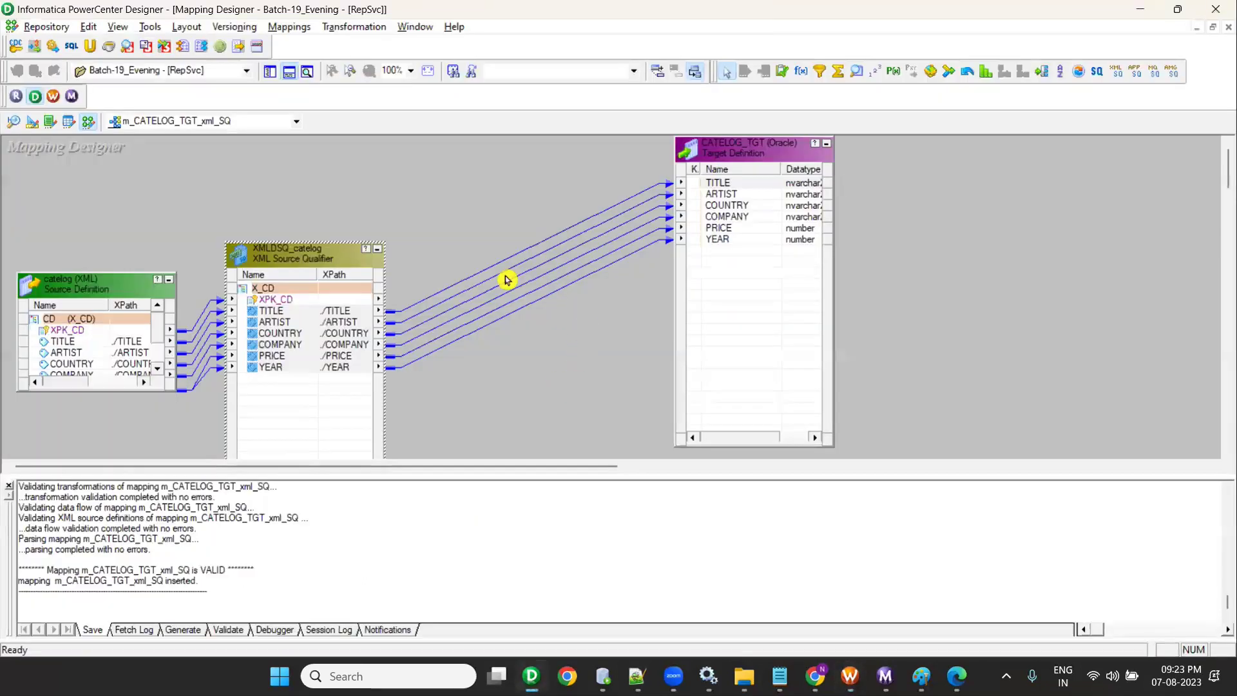
pyautogui.hotkey('alt', 'Tab')
pyautogui.rightClick(320, 233)
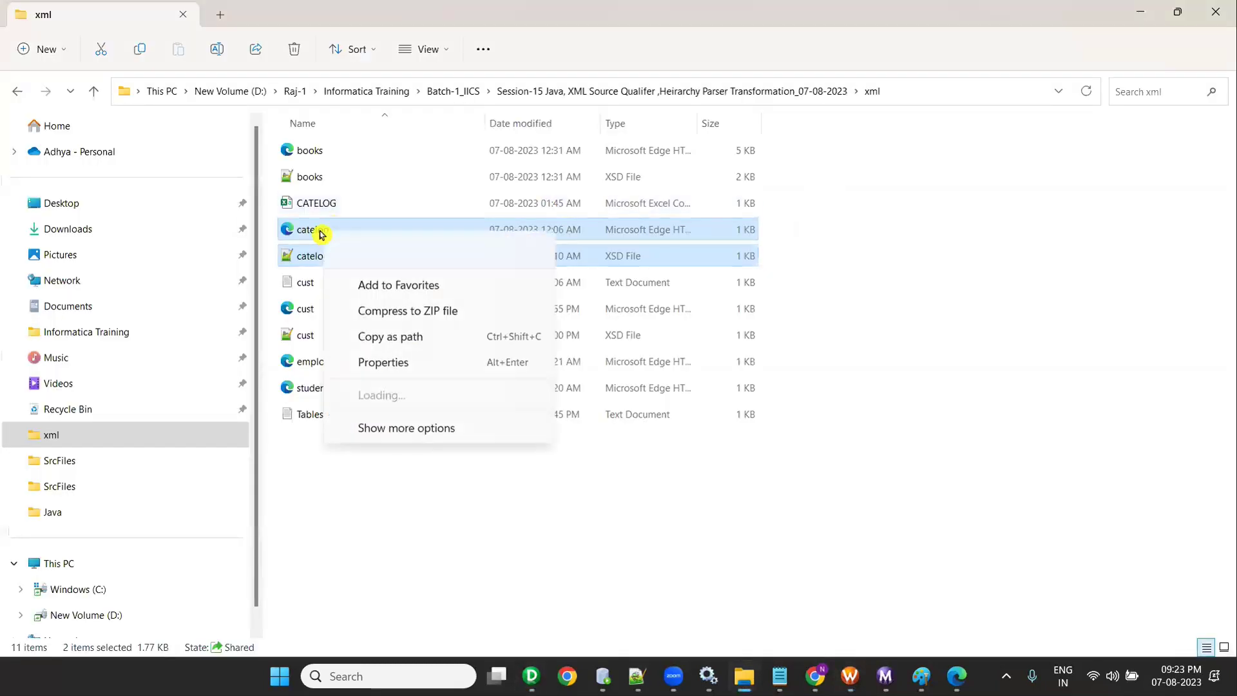
pyautogui.click(407, 253)
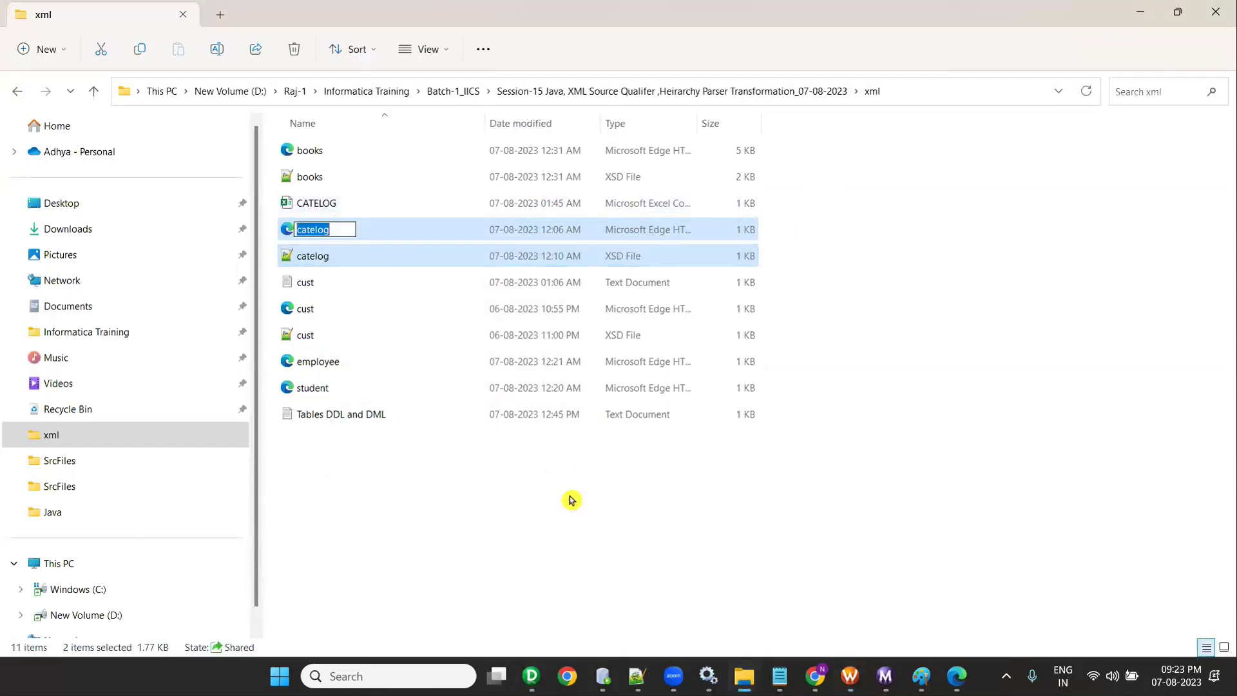
pyautogui.click(577, 533)
pyautogui.hotkey('alt', 'Tab')
pyautogui.hotkey('alt', 'Tab')
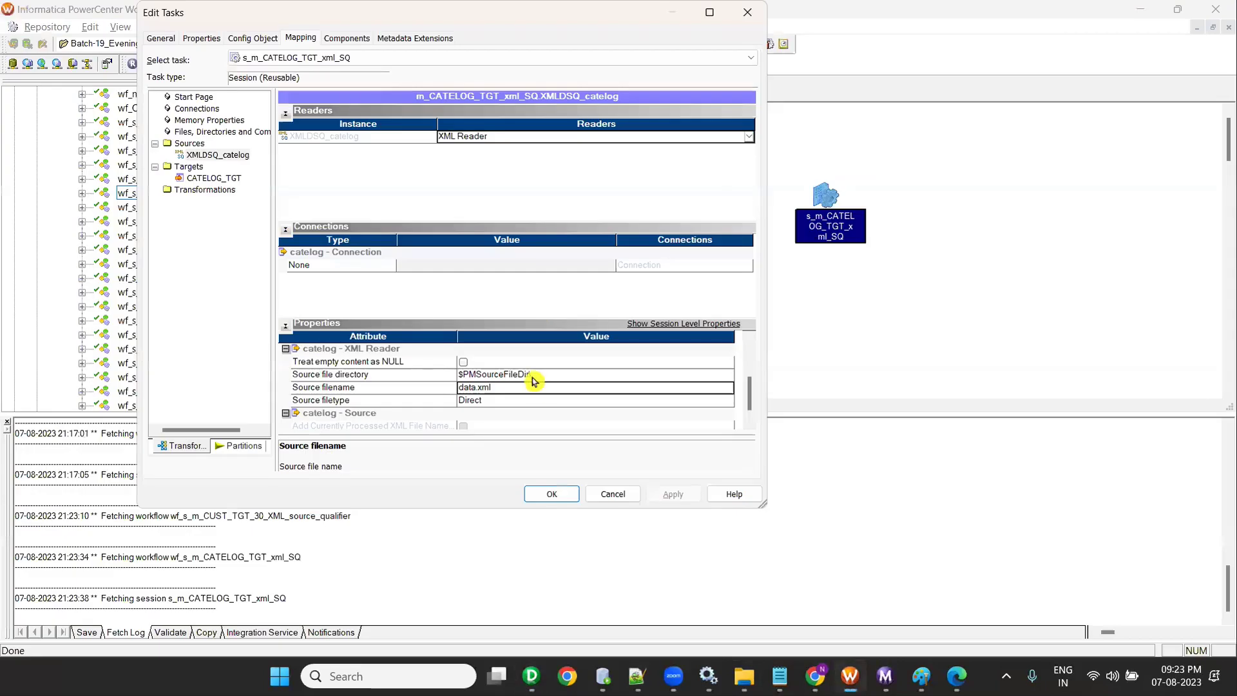
# - Set the XMLDSQ_catelog source filename to catelog.xml, accept the session edits and save them to the repository
pyautogui.click(521, 388)
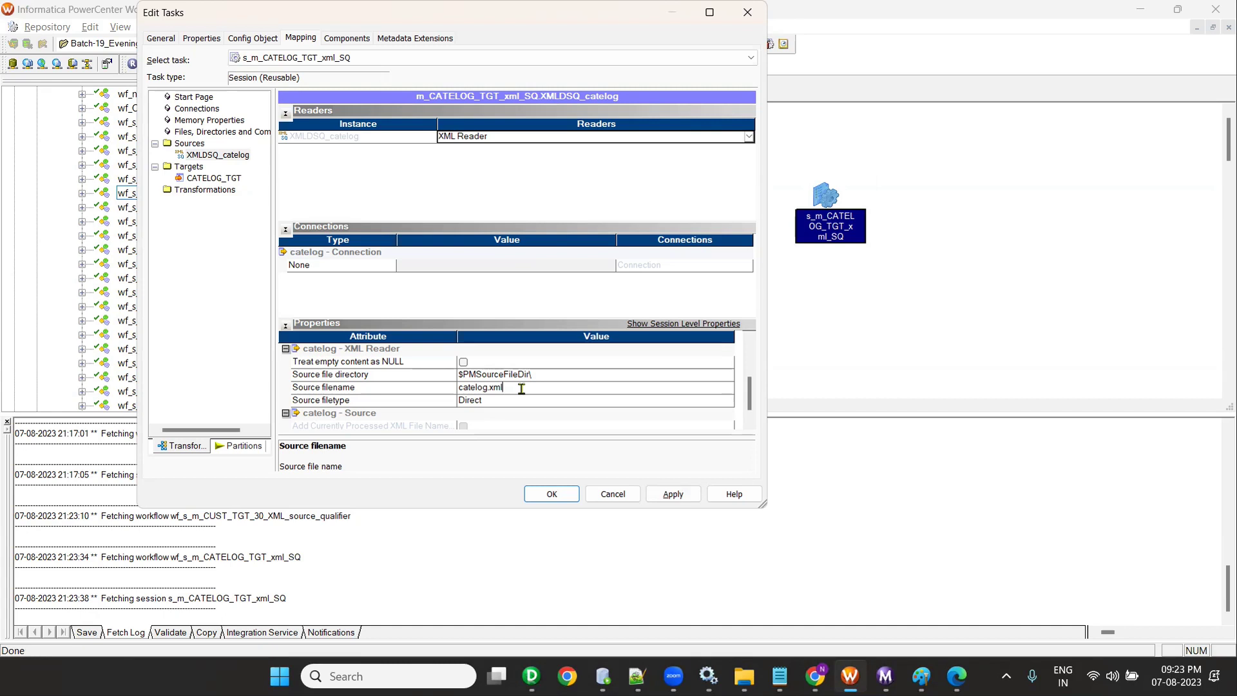
pyautogui.doubleClick(525, 389)
pyautogui.click(554, 495)
pyautogui.hotkey('ctrl', 's')
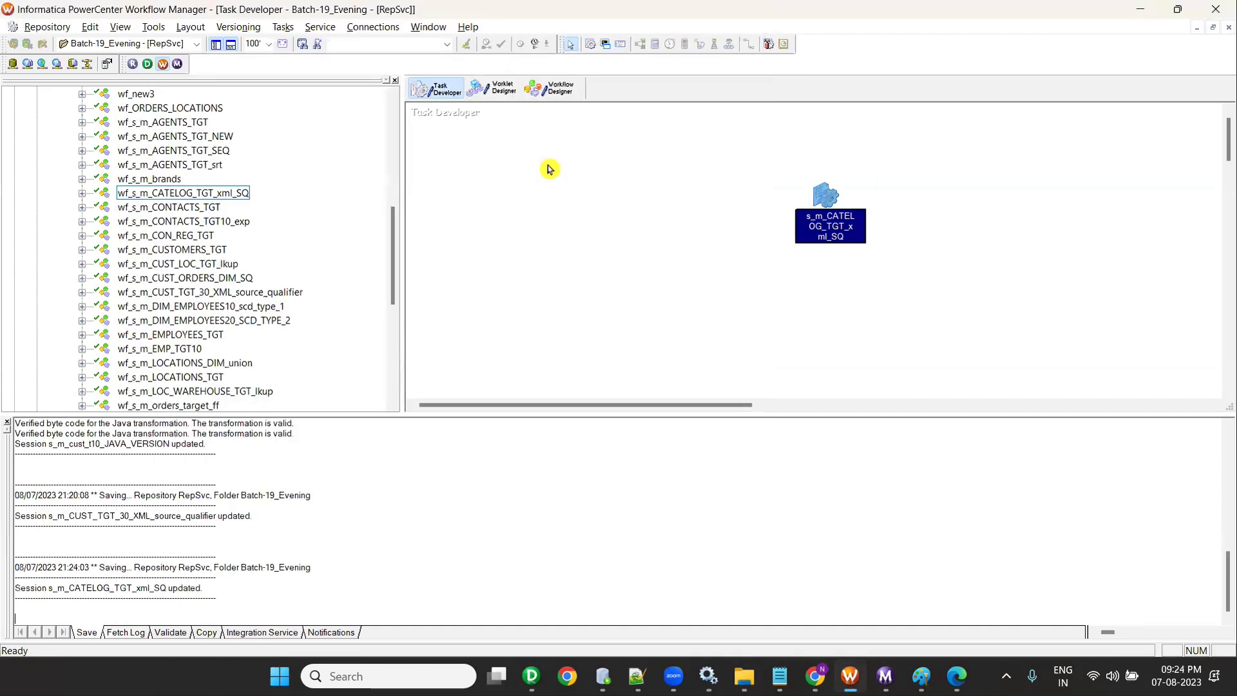
pyautogui.click(545, 98)
pyautogui.rightClick(554, 255)
pyautogui.click(438, 89)
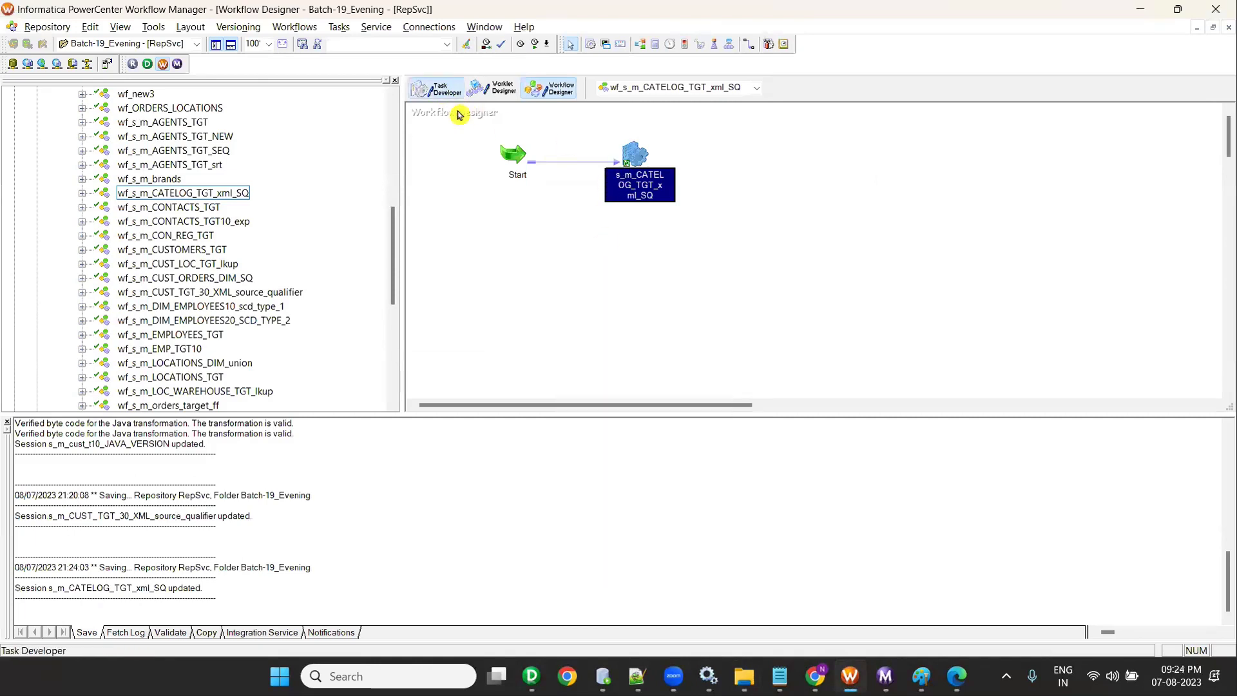
# - Open the s_m_CATELOG_TGT_xml_SQ session's mapping settings and set the CATELOG_TGT target's relational connection to rel_OT_TGT_DEV1
pyautogui.doubleClick(804, 197)
pyautogui.click(301, 38)
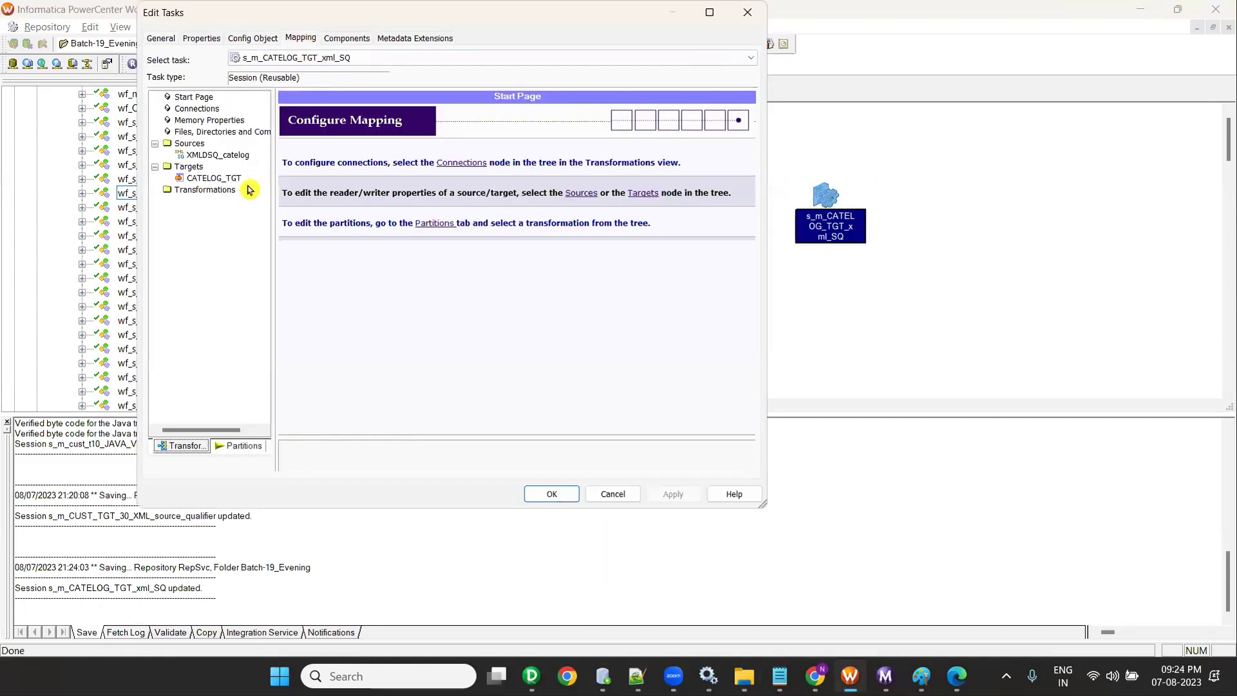
pyautogui.click(606, 253)
pyautogui.scroll(-1, 421, 342)
pyautogui.scroll(-2, 415, 287)
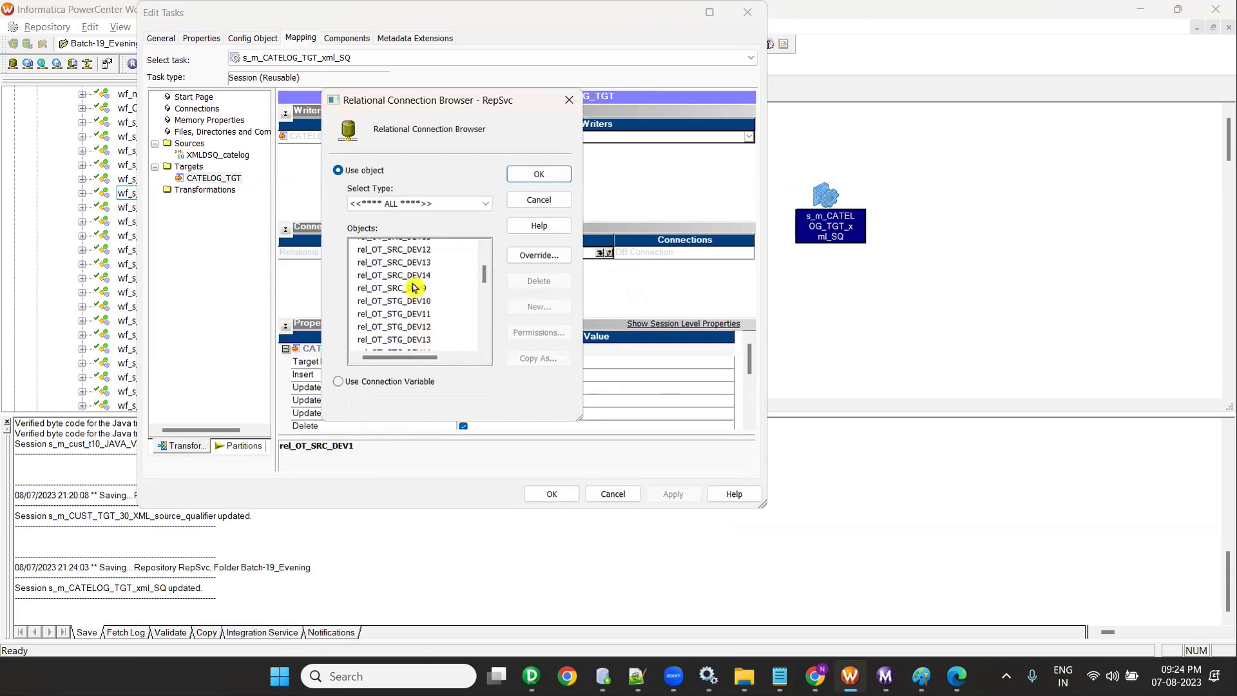
pyautogui.scroll(-1, 414, 287)
pyautogui.click(415, 286)
pyautogui.click(539, 174)
# - Set CATELOG_TGT's target load type to Normal, accept the session edits and save them to the repository
pyautogui.click(469, 363)
pyautogui.click(474, 388)
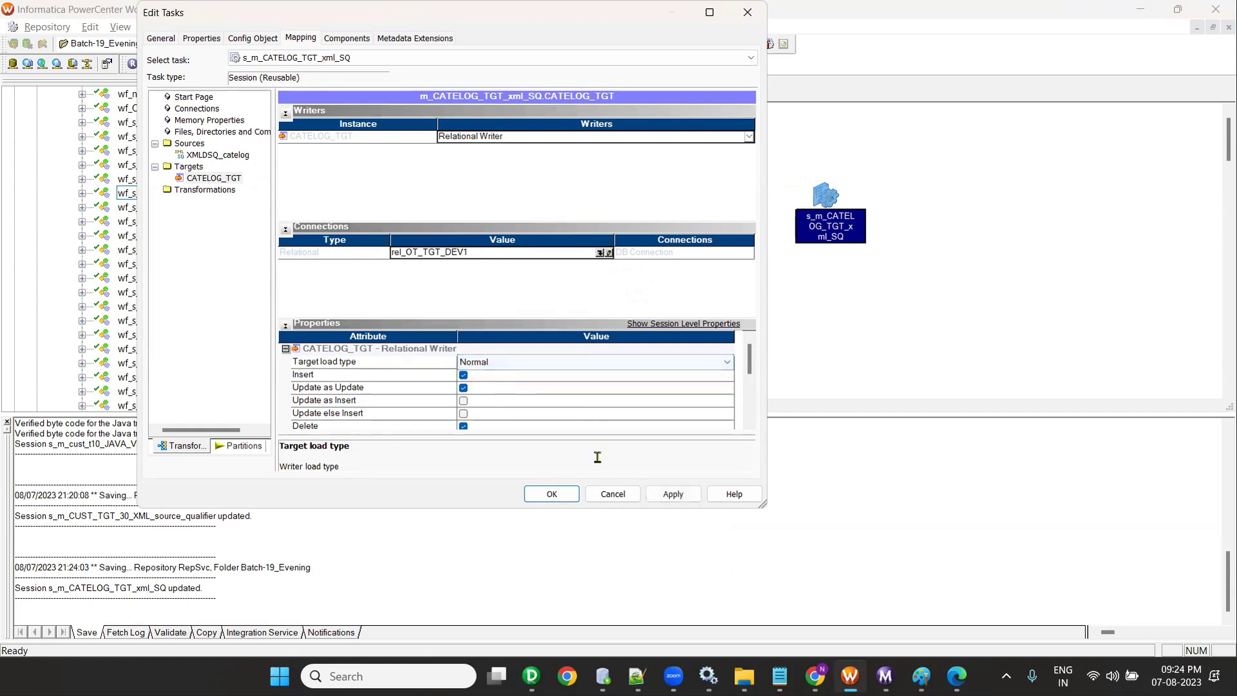
pyautogui.click(682, 499)
pyautogui.click(555, 499)
pyautogui.hotkey('ctrl', 's')
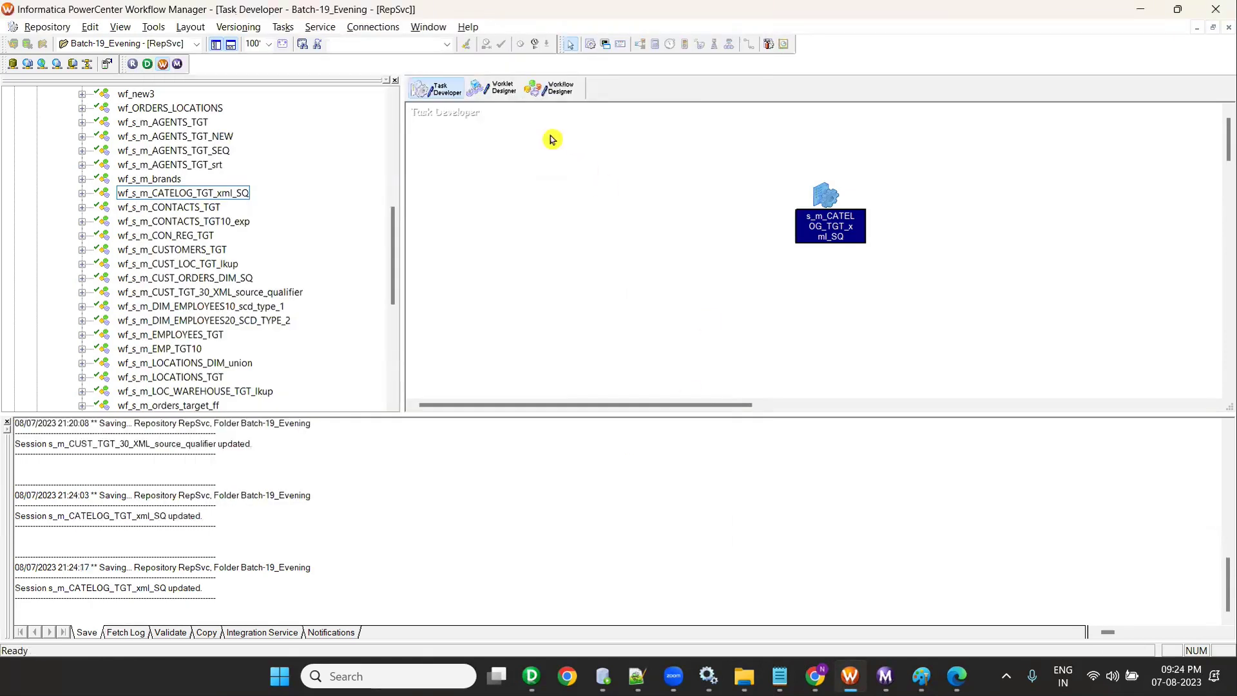
# - Start the wf_s_m_CATELOG_TGT_xml_SQ workflow from Workflow Designer
pyautogui.click(556, 94)
pyautogui.rightClick(558, 255)
pyautogui.click(606, 414)
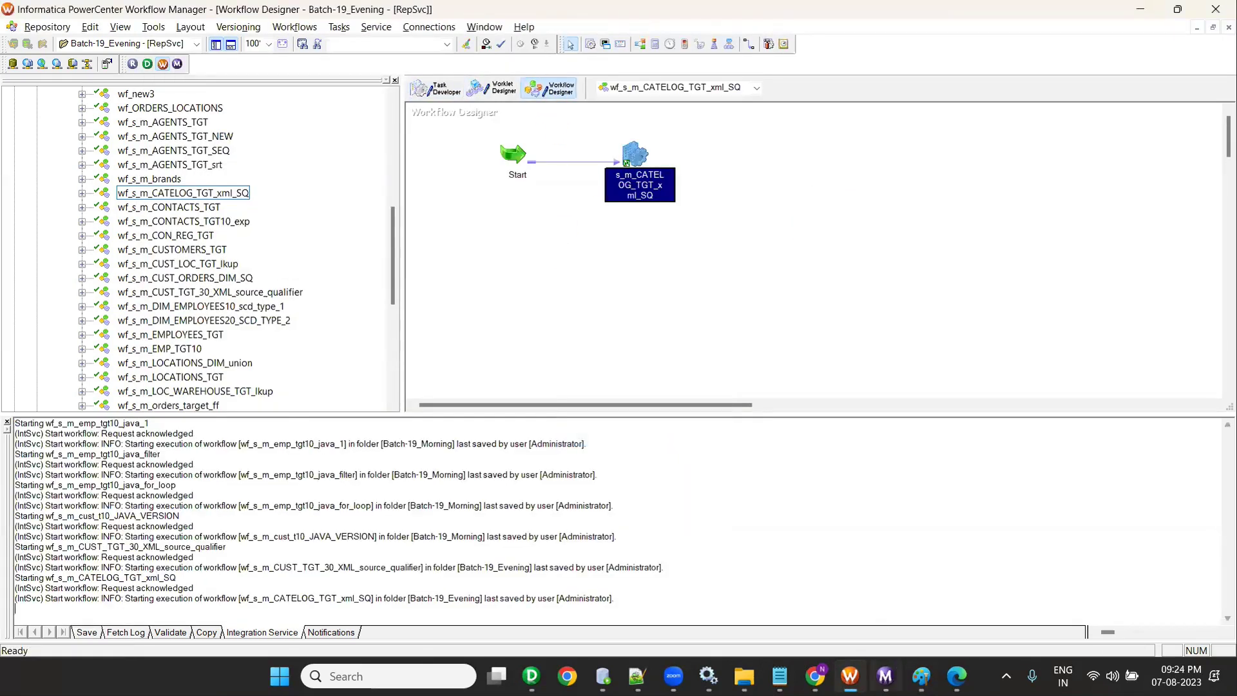
# - In Workflow Monitor, open the run properties of s_m_CATELOG_TGT_xml_SQ and examine the source/target statistics for CATELOG_TGT
pyautogui.click(175, 126)
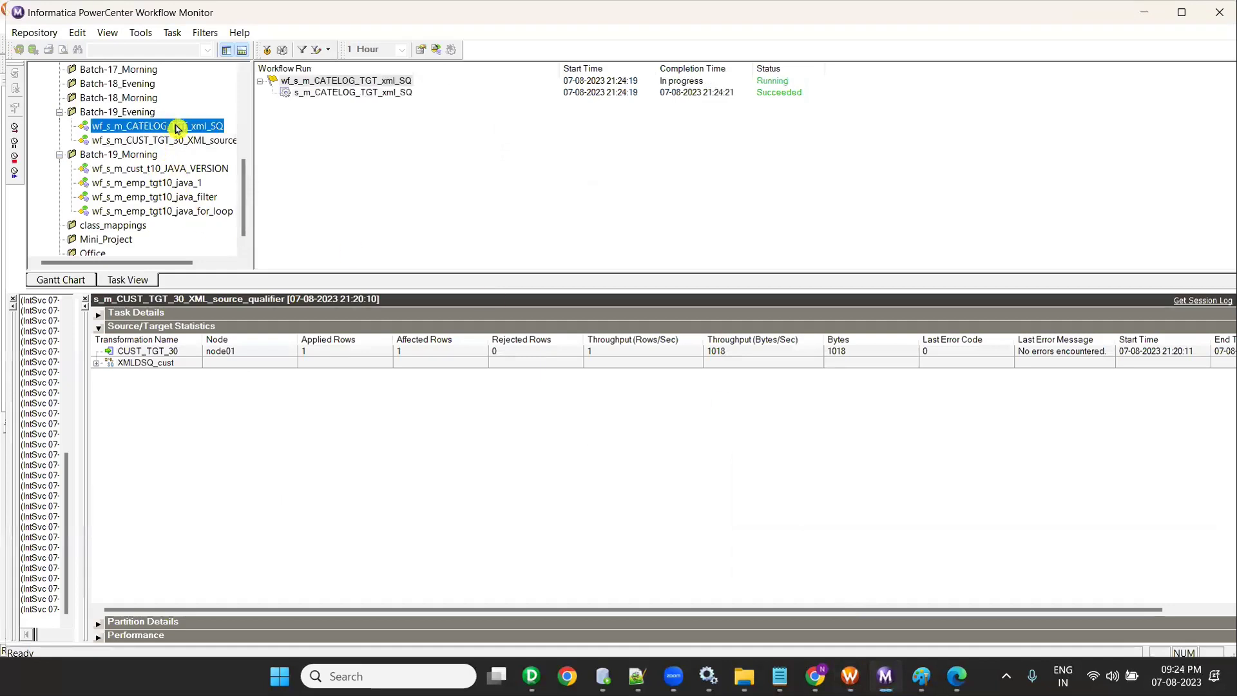
pyautogui.rightClick(374, 93)
pyautogui.click(468, 312)
pyautogui.rightClick(361, 94)
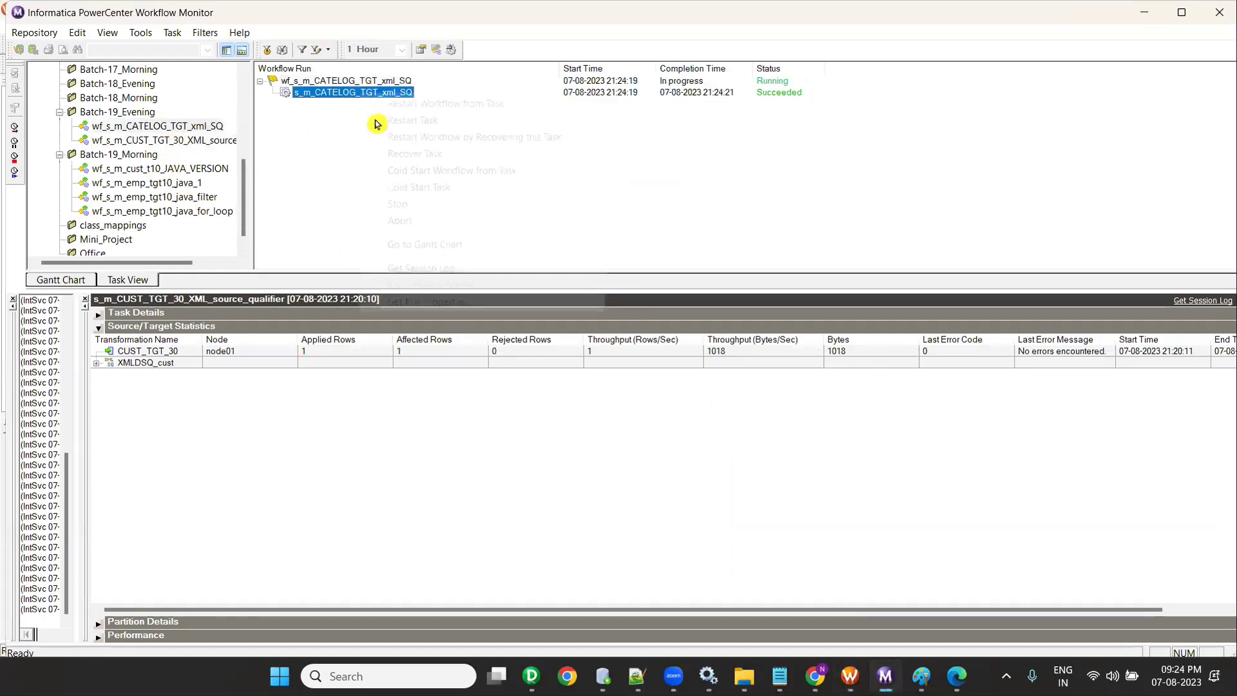
pyautogui.click(463, 308)
pyautogui.click(356, 352)
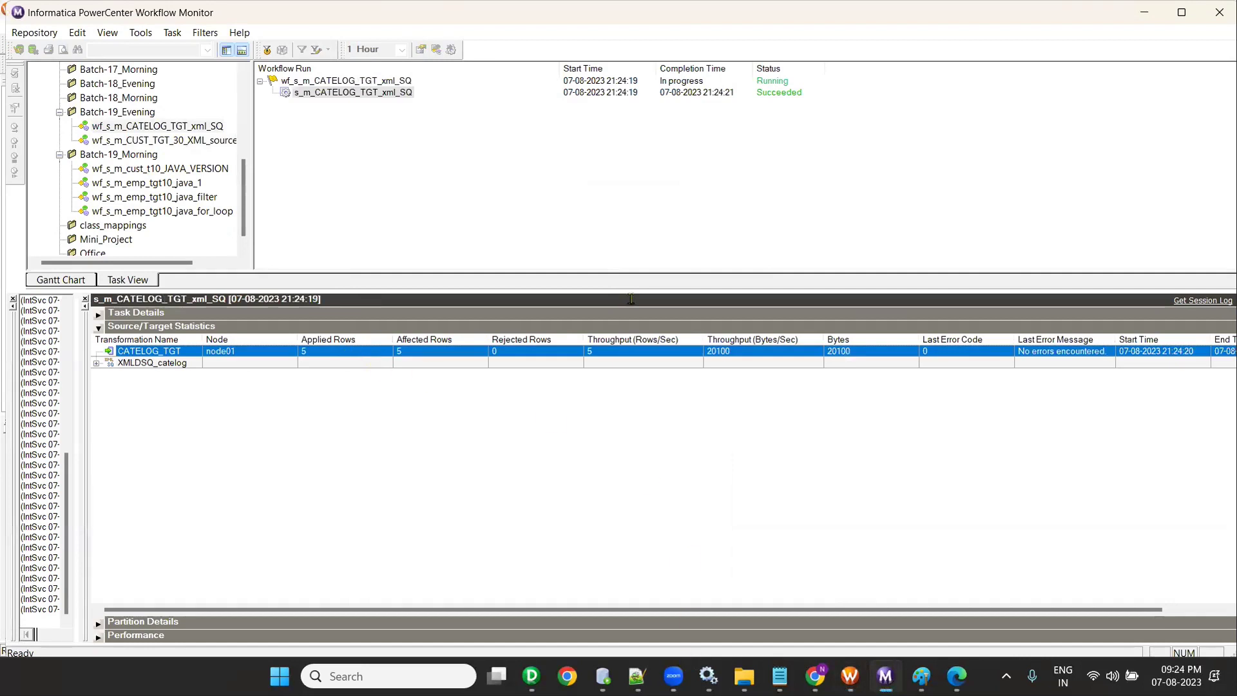
# - Query ot_tgt_dev1.catelog_tgt in SQL Developer and compare the first row's title with the first CD record of catelog.xml in Notepad++
pyautogui.hotkey('alt', 'Tab')
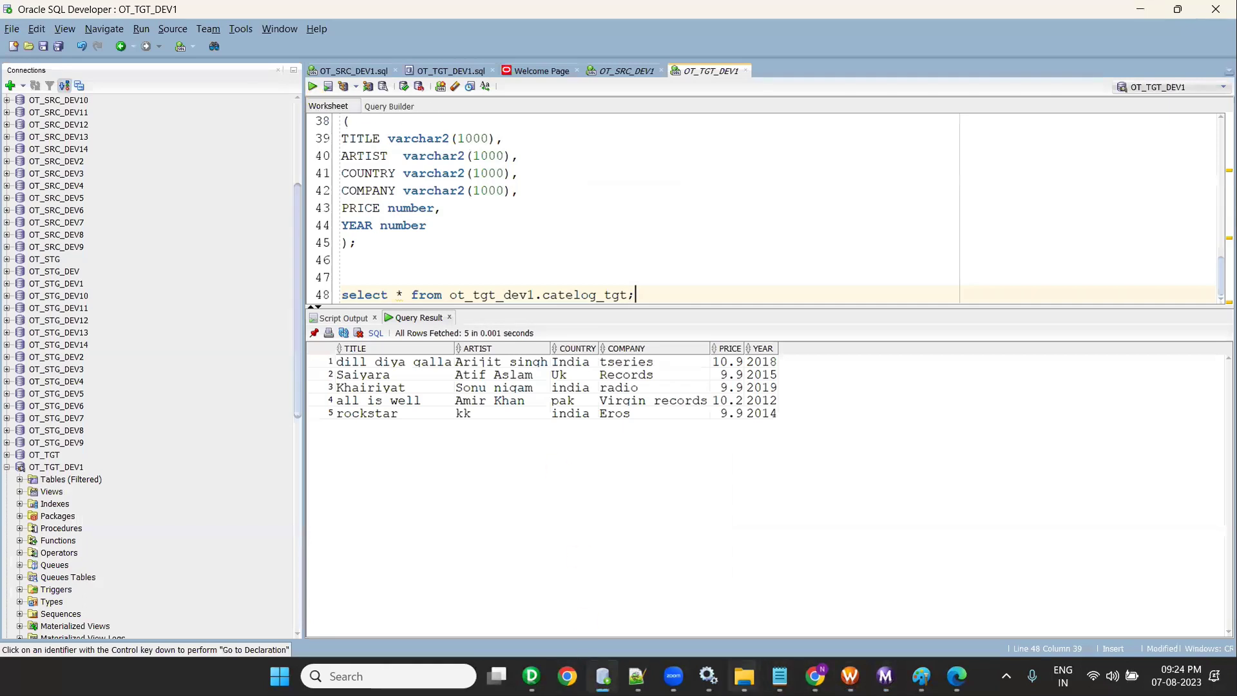
pyautogui.click(636, 676)
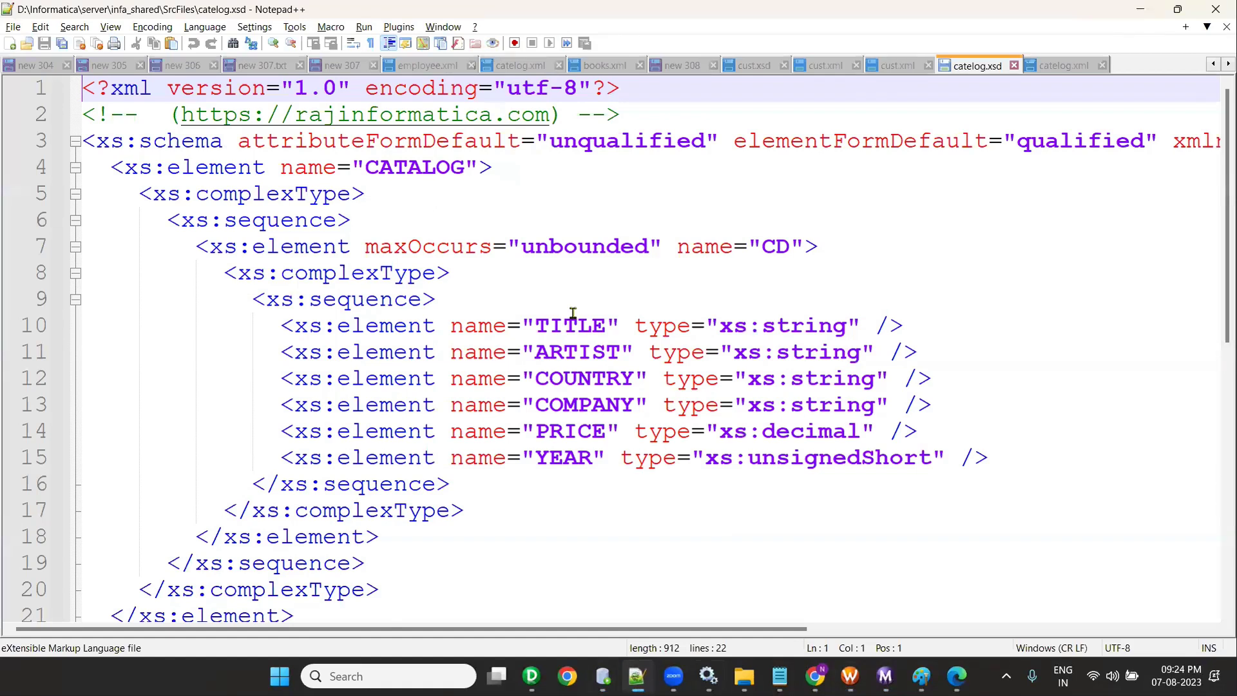
pyautogui.click(1063, 65)
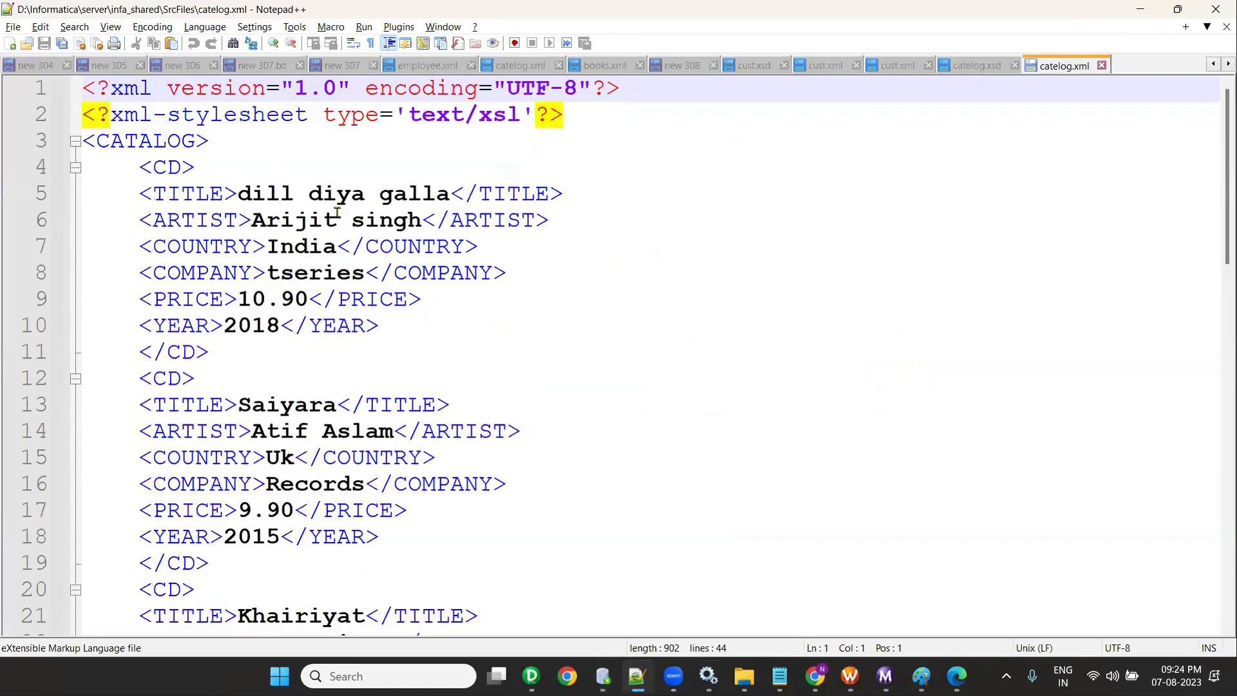
pyautogui.moveTo(240, 192); pyautogui.dragTo(449, 194)
pyautogui.hotkey('alt', 'Tab')
pyautogui.click(420, 364)
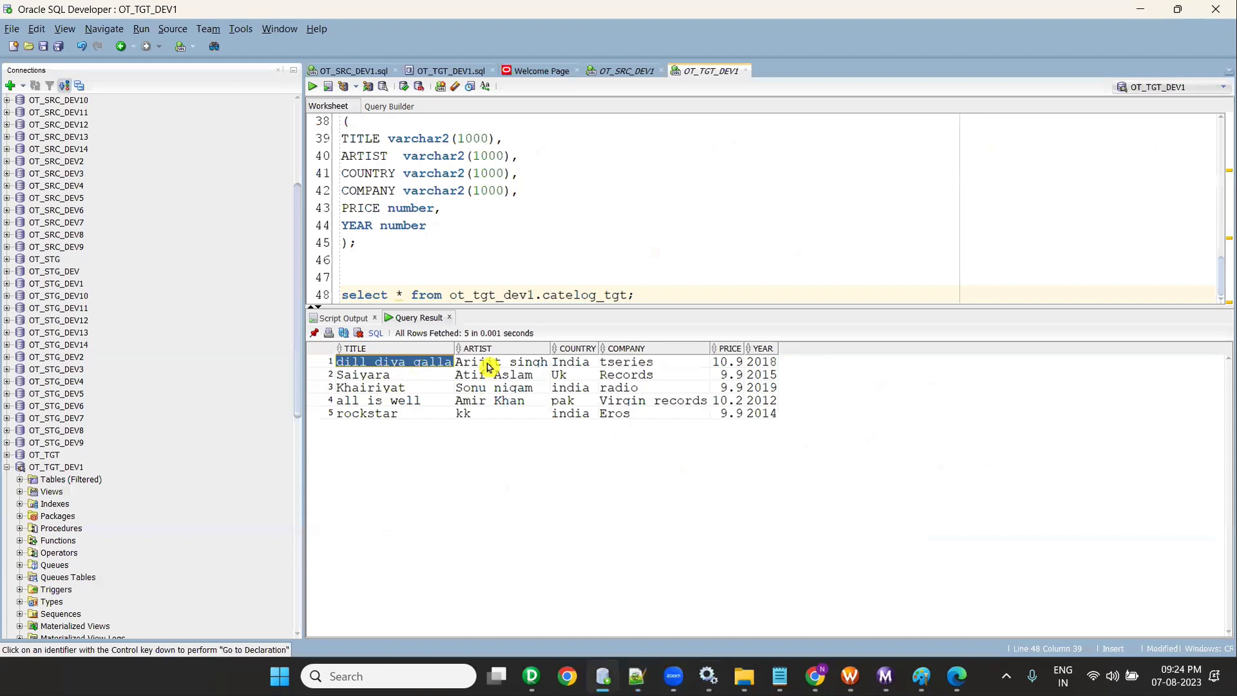
# - Check the first CD's remaining fields in catelog.xml, then select all the catelog_tgt result rows in SQL Developer for review
pyautogui.hotkey('alt', 'Tab')
pyautogui.click(309, 219)
pyautogui.press('Down')
pyautogui.press('Down')
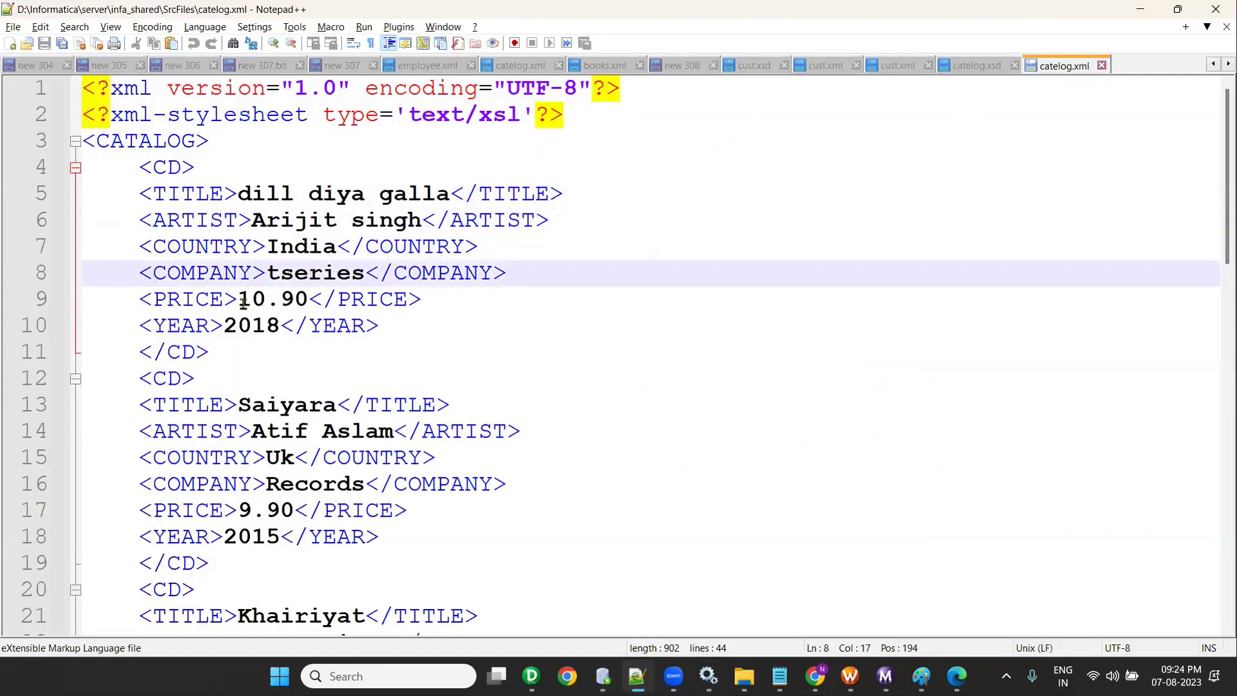
pyautogui.press('Down')
pyautogui.press('Down')
pyautogui.hotkey('alt', 'Tab')
pyautogui.moveTo(370, 364); pyautogui.dragTo(1030, 586)
pyautogui.click(577, 250)
pyautogui.click(690, 294)
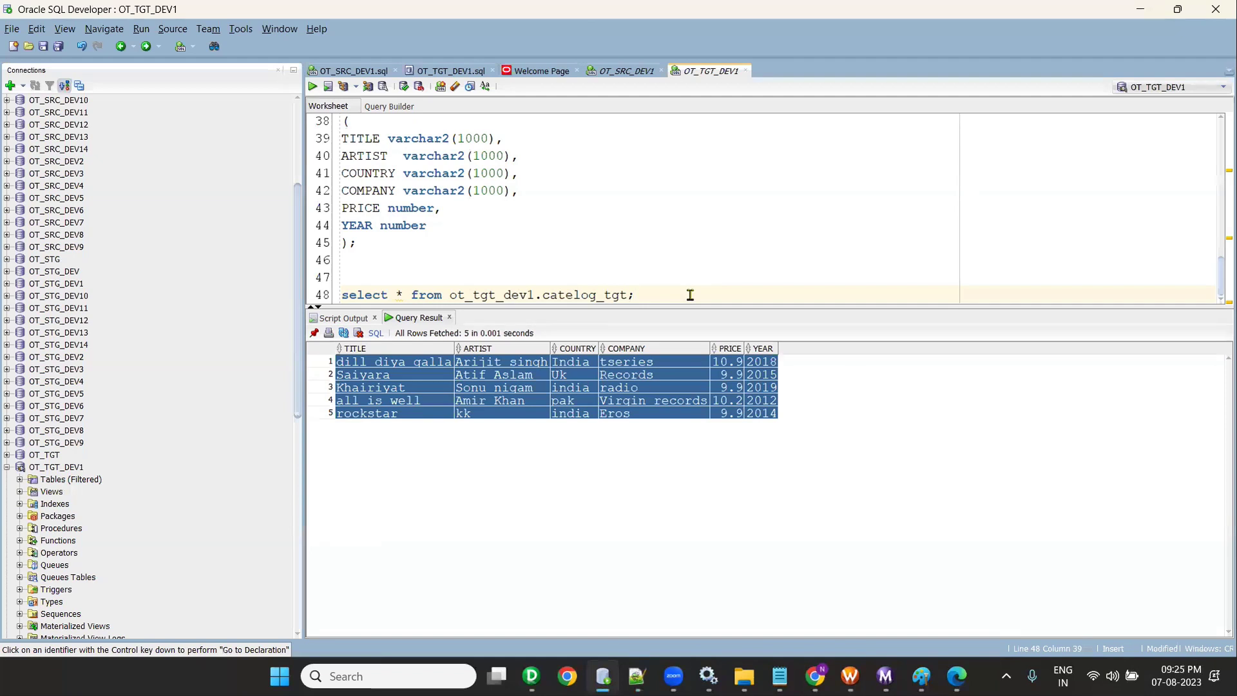
# - In PowerCenter Designer, arrange all objects of the m_CATELOG_TGT_xml_SQ mapping and enlarge XMLDSQ_catelog to show all its ports
pyautogui.click(531, 675)
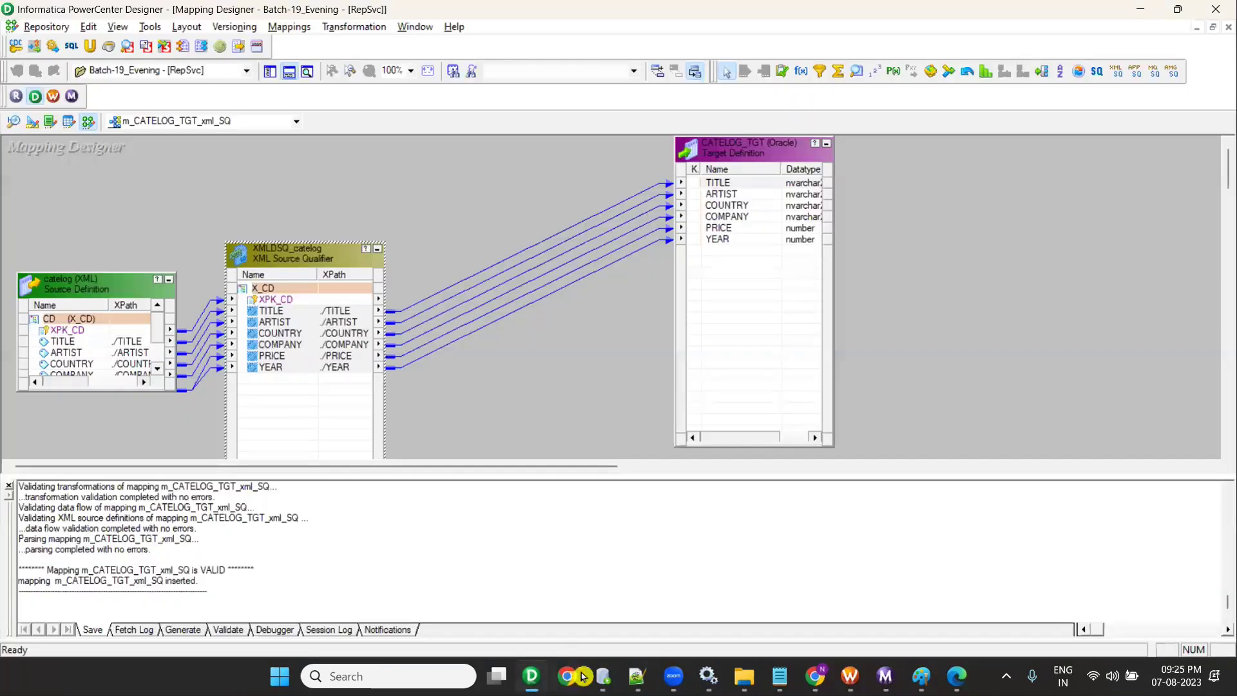
pyautogui.rightClick(312, 193)
pyautogui.click(369, 290)
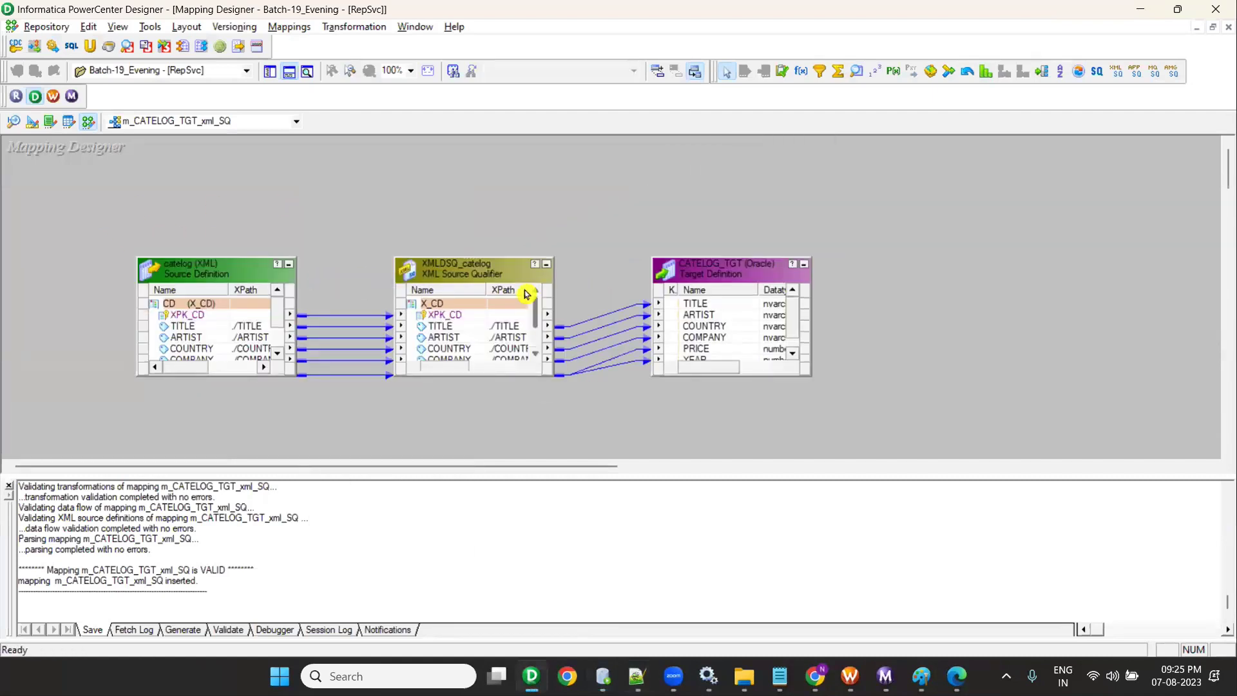
pyautogui.moveTo(496, 258); pyautogui.dragTo(496, 177)
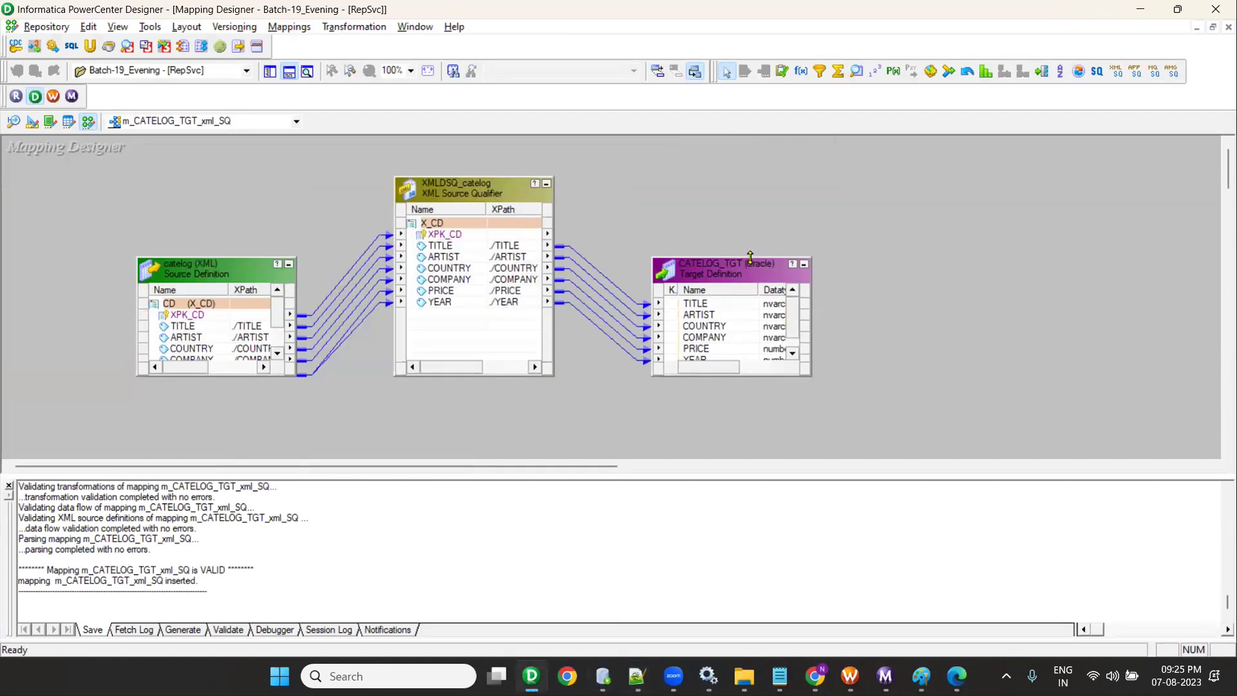